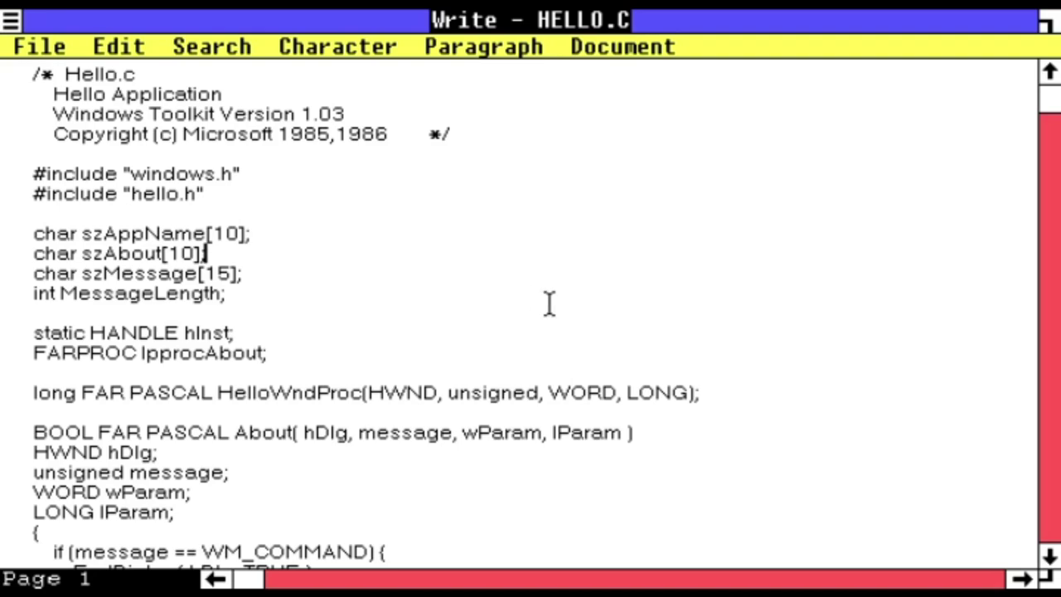
Read through the HELLO.C source code from the global declarations down to the message switch in the HelloWndProc procedure.
{"action": "key", "text": "Down"}
{"action": "key", "text": "Down"}
{"action": "key", "text": "Down"}
{"action": "key", "text": "Down"}
{"action": "key", "text": "Down"}
{"action": "key", "text": "Down"}
{"action": "key", "text": "Down"}
{"action": "key", "text": "Down"}
{"action": "key", "text": "Down"}
{"action": "key", "text": "Down"}
{"action": "key", "text": "Down"}
{"action": "key", "text": "Down"}
{"action": "key", "text": "Down"}
{"action": "key", "text": "Down"}
{"action": "key", "text": "Down"}
{"action": "key", "text": "Down"}
{"action": "key", "text": "Down"}
{"action": "key", "text": "Down"}
{"action": "key", "text": "Down"}
{"action": "key", "text": "Down"}
{"action": "key", "text": "Down"}
{"action": "key", "text": "Down"}
{"action": "key", "text": "Down"}
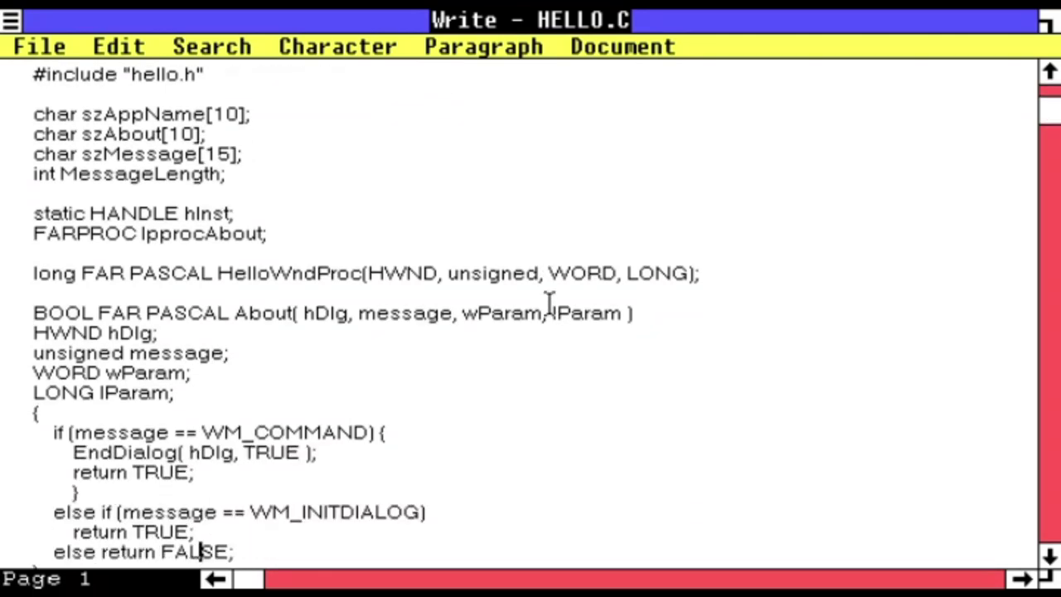
{"action": "key", "text": "Down"}
{"action": "key", "text": "Down"}
{"action": "key", "text": "Down"}
{"action": "key", "text": "Down"}
{"action": "key", "text": "Down"}
{"action": "key", "text": "Down"}
{"action": "key", "text": "Down"}
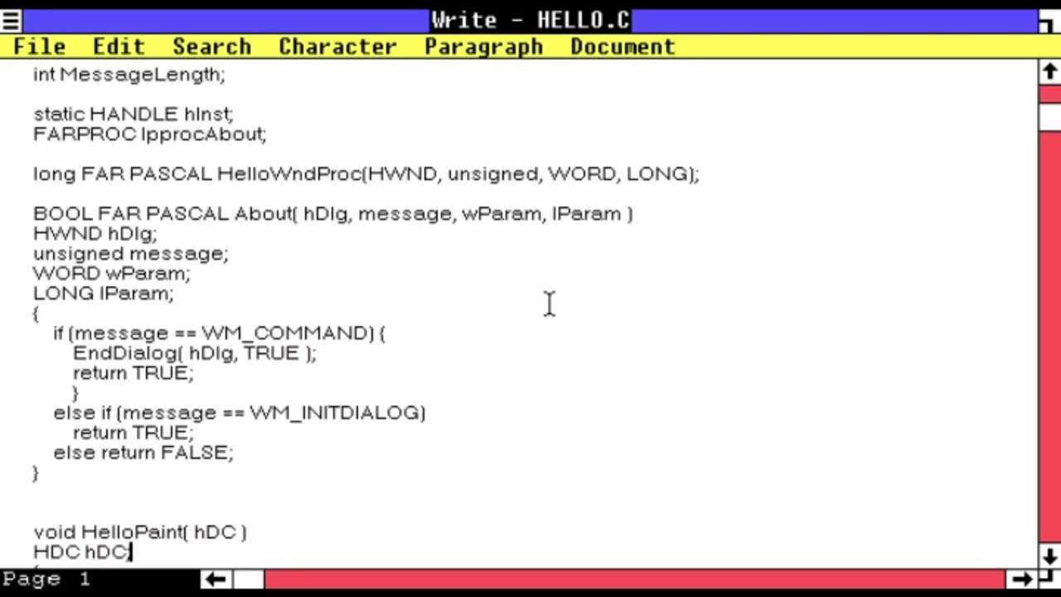
{"action": "key", "text": "Down"}
{"action": "key", "text": "Down"}
{"action": "key", "text": "Down"}
{"action": "key", "text": "Down"}
{"action": "key", "text": "Down"}
{"action": "key", "text": "Down"}
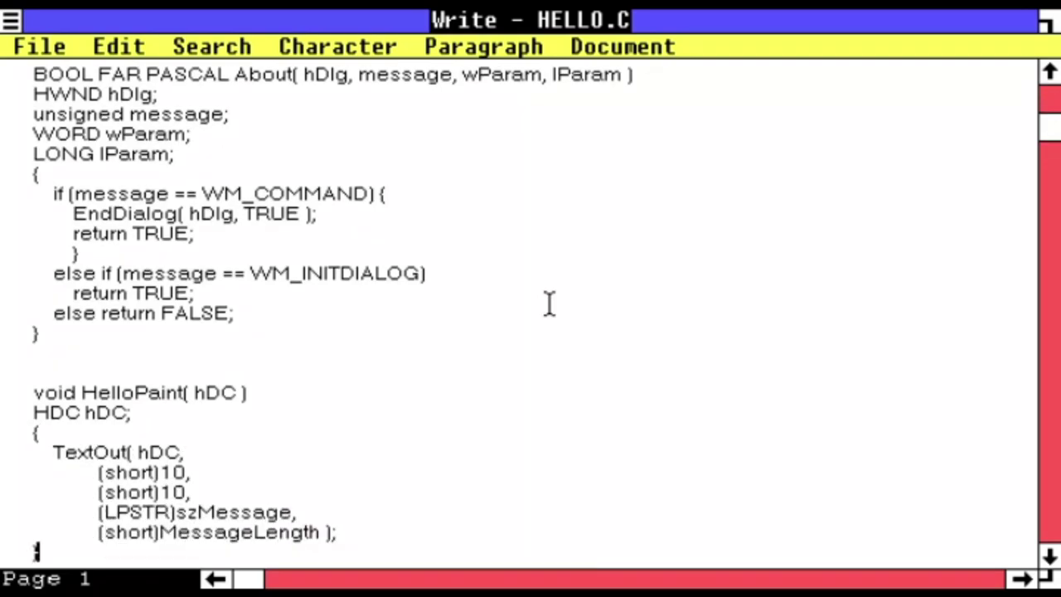
{"action": "key", "text": "Down"}
{"action": "key", "text": "Down"}
{"action": "key", "text": "Down"}
{"action": "key", "text": "Down"}
{"action": "key", "text": "Down"}
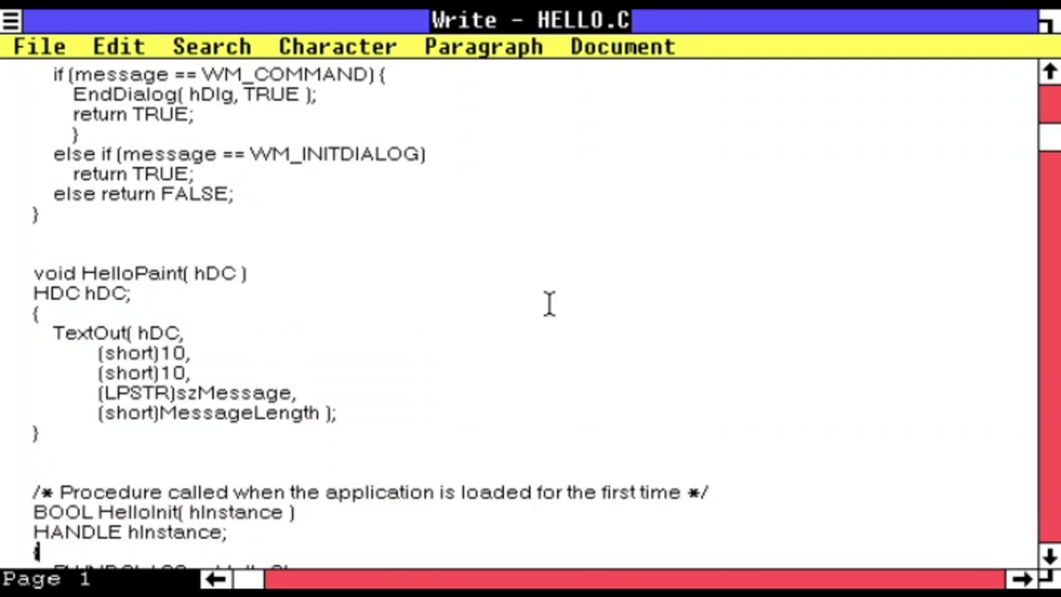
{"action": "key", "text": "Down"}
{"action": "key", "text": "Down"}
{"action": "key", "text": "Down"}
{"action": "key", "text": "Down"}
{"action": "key", "text": "Down"}
{"action": "key", "text": "Down"}
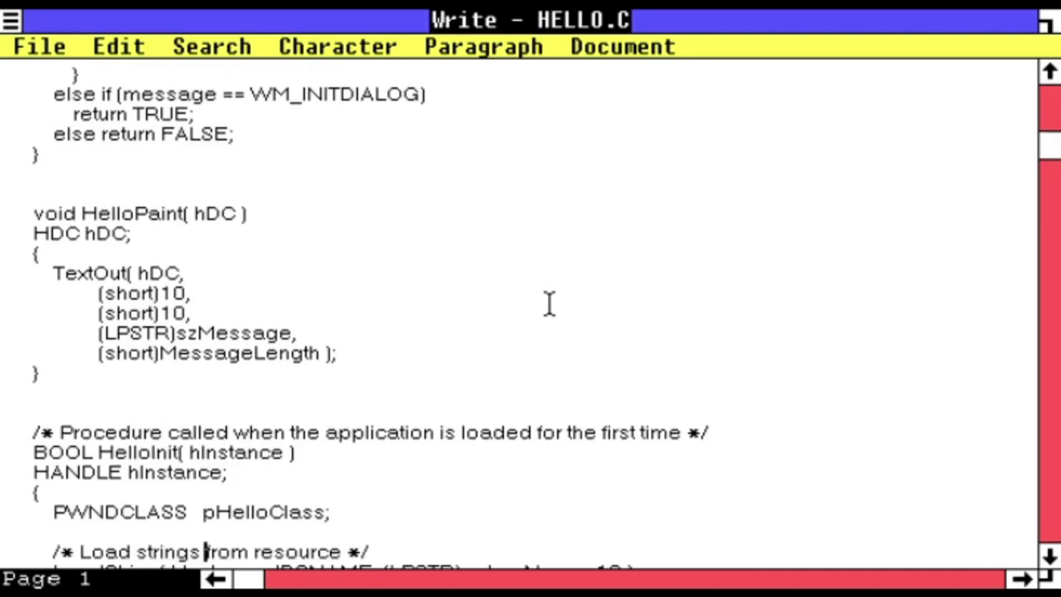
{"action": "key", "text": "Down"}
{"action": "key", "text": "Down"}
{"action": "key", "text": "Down"}
{"action": "key", "text": "Down"}
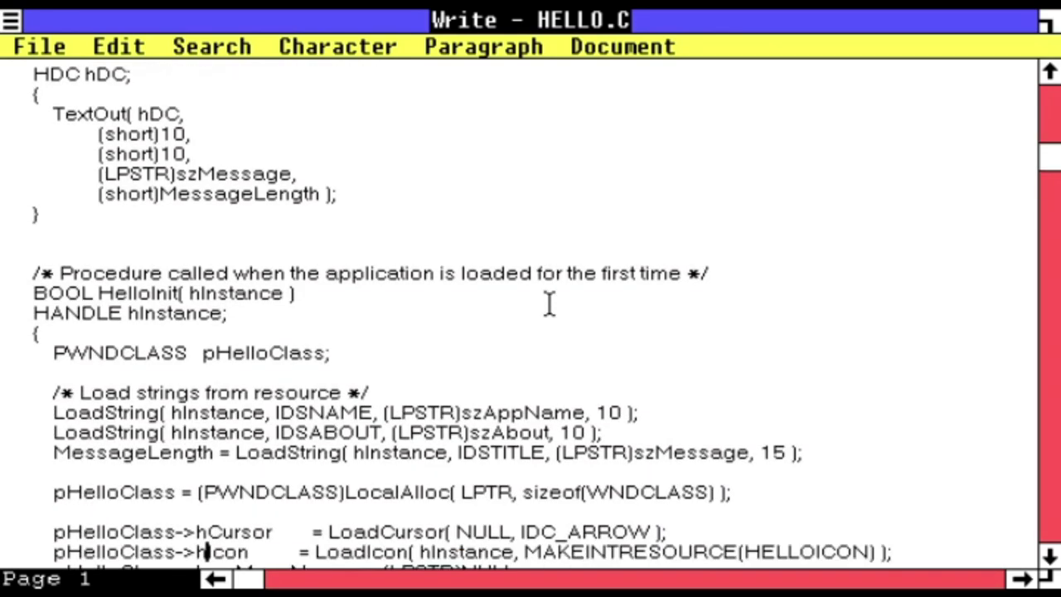
{"action": "key", "text": "Down"}
{"action": "key", "text": "Down"}
{"action": "key", "text": "Down"}
{"action": "key", "text": "Down"}
{"action": "key", "text": "Down"}
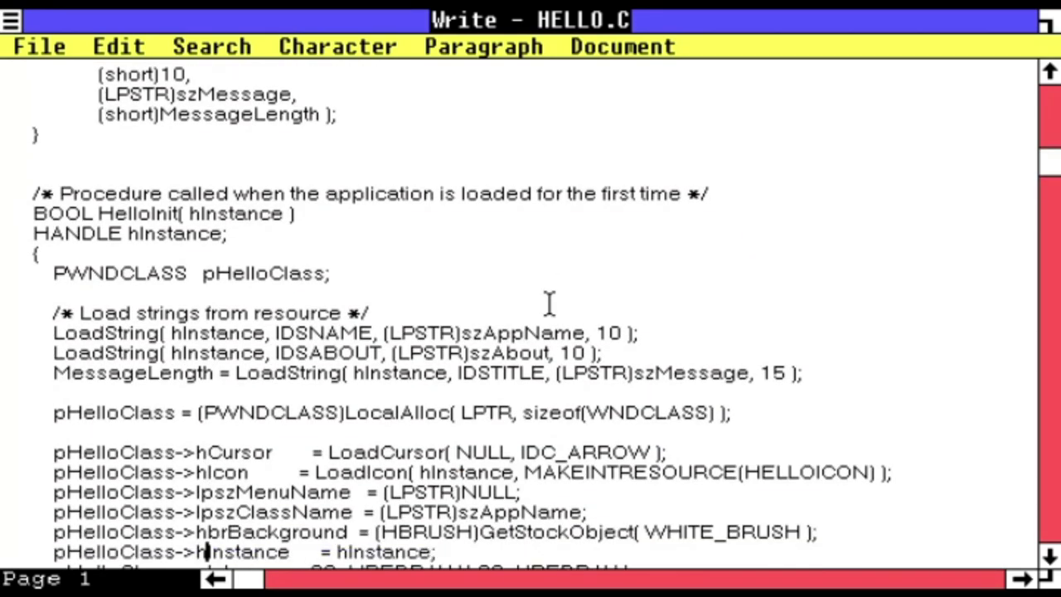
{"action": "key", "text": "Down"}
{"action": "key", "text": "Down"}
{"action": "key", "text": "Down"}
{"action": "key", "text": "Down"}
{"action": "key", "text": "Down"}
{"action": "key", "text": "Down"}
{"action": "key", "text": "Down"}
{"action": "key", "text": "Down"}
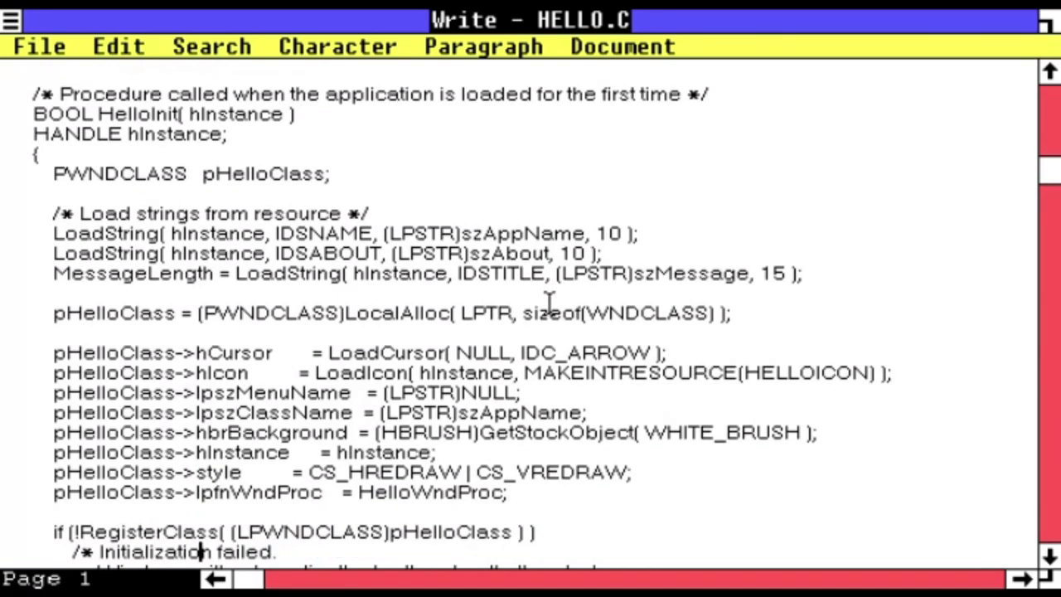
{"action": "key", "text": "Down"}
{"action": "key", "text": "Down"}
{"action": "key", "text": "Down"}
{"action": "key", "text": "Down"}
{"action": "key", "text": "Down"}
{"action": "key", "text": "Down"}
{"action": "key", "text": "Down"}
{"action": "key", "text": "Down"}
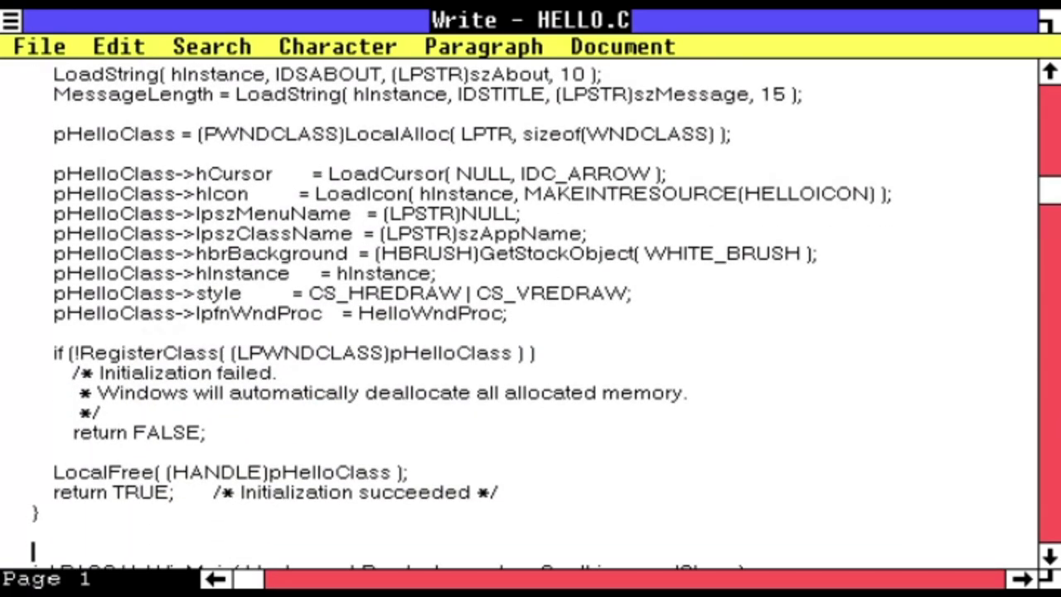
{"action": "key", "text": "Down"}
{"action": "key", "text": "Down"}
{"action": "key", "text": "Down"}
{"action": "key", "text": "Down"}
{"action": "key", "text": "Down"}
{"action": "key", "text": "Down"}
{"action": "key", "text": "Down"}
{"action": "key", "text": "Down"}
{"action": "key", "text": "Down"}
{"action": "key", "text": "Down"}
{"action": "key", "text": "Down"}
{"action": "key", "text": "Down"}
{"action": "key", "text": "Down"}
{"action": "key", "text": "Down"}
{"action": "key", "text": "Down"}
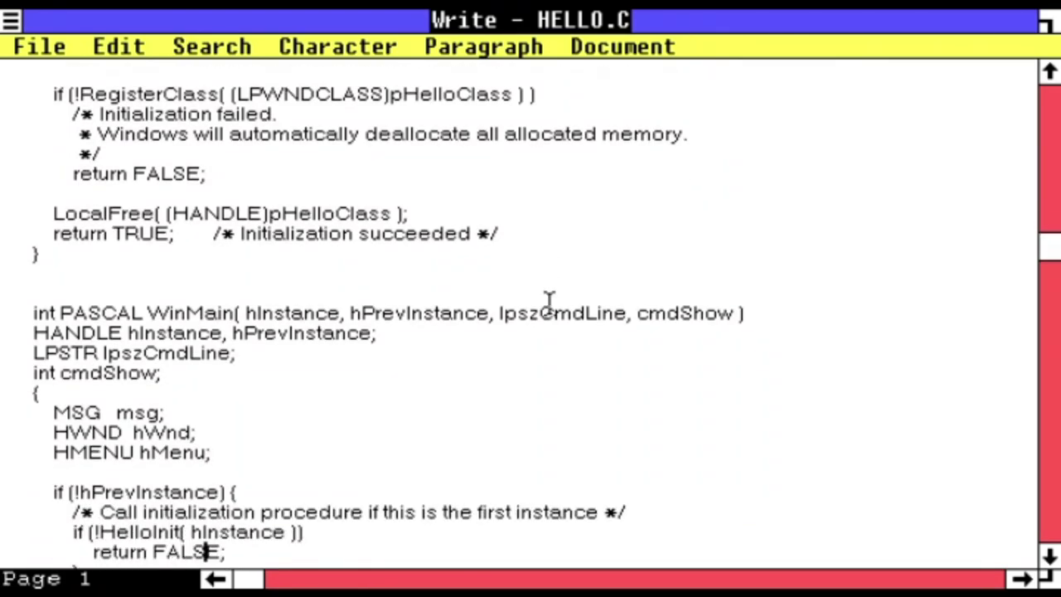
{"action": "key", "text": "Down"}
{"action": "key", "text": "Down"}
{"action": "key", "text": "Down"}
{"action": "key", "text": "Down"}
{"action": "key", "text": "Down"}
{"action": "key", "text": "Down"}
{"action": "key", "text": "Down"}
{"action": "key", "text": "Down"}
{"action": "key", "text": "Down"}
{"action": "key", "text": "Down"}
{"action": "key", "text": "Down"}
{"action": "key", "text": "Down"}
{"action": "key", "text": "Down"}
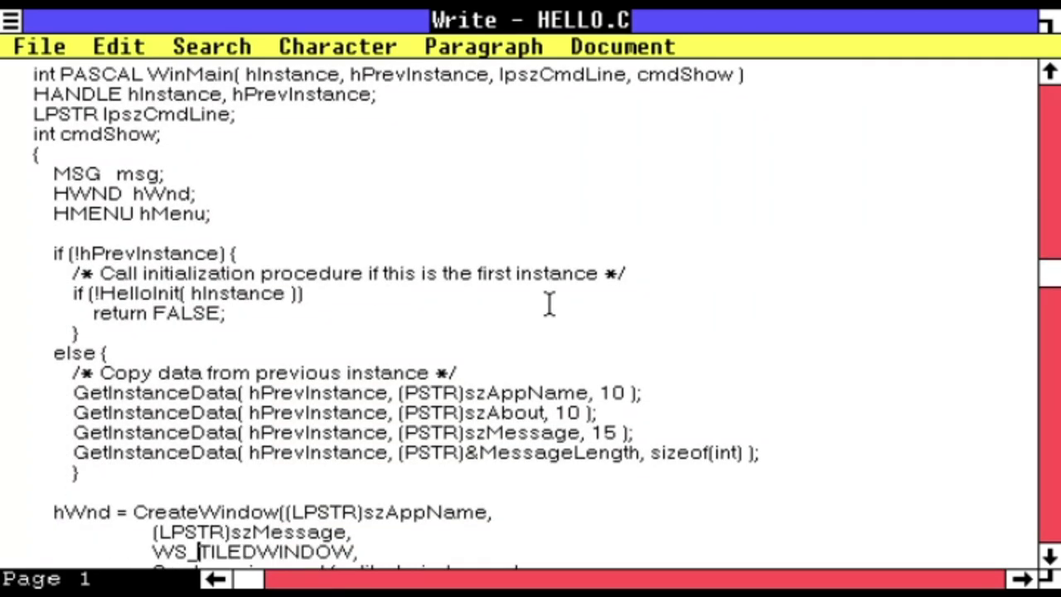
{"action": "key", "text": "Down"}
{"action": "key", "text": "Down"}
{"action": "key", "text": "Down"}
{"action": "key", "text": "Down"}
{"action": "key", "text": "Down"}
{"action": "key", "text": "Down"}
{"action": "key", "text": "Down"}
{"action": "key", "text": "Down"}
{"action": "key", "text": "Down"}
{"action": "key", "text": "Down"}
{"action": "key", "text": "Down"}
{"action": "key", "text": "Down"}
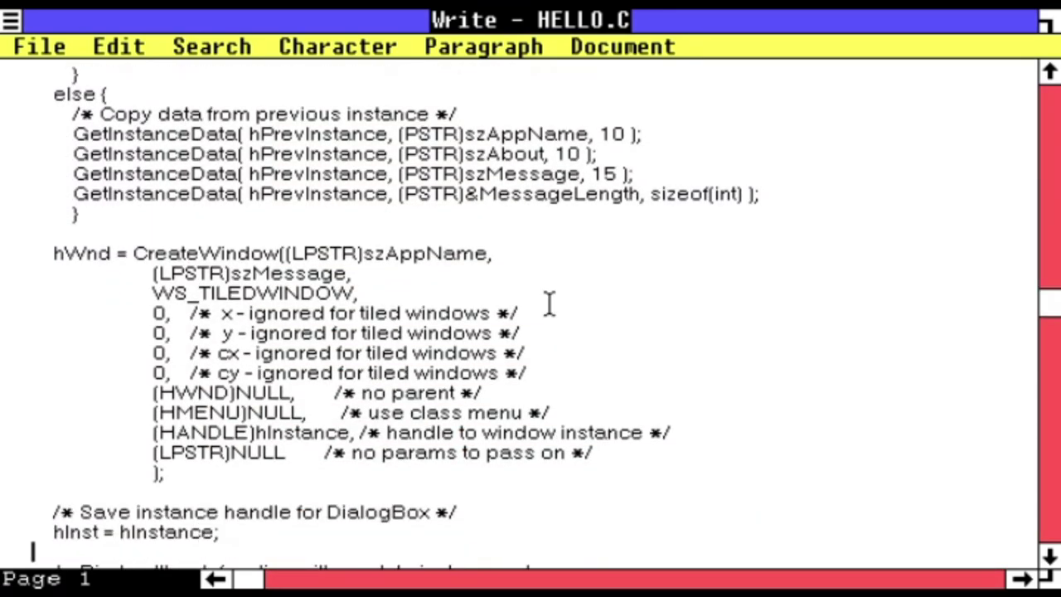
{"action": "key", "text": "Down"}
{"action": "key", "text": "Down"}
{"action": "key", "text": "Down"}
{"action": "key", "text": "Down"}
{"action": "key", "text": "Down"}
{"action": "key", "text": "Down"}
{"action": "key", "text": "Down"}
{"action": "key", "text": "Down"}
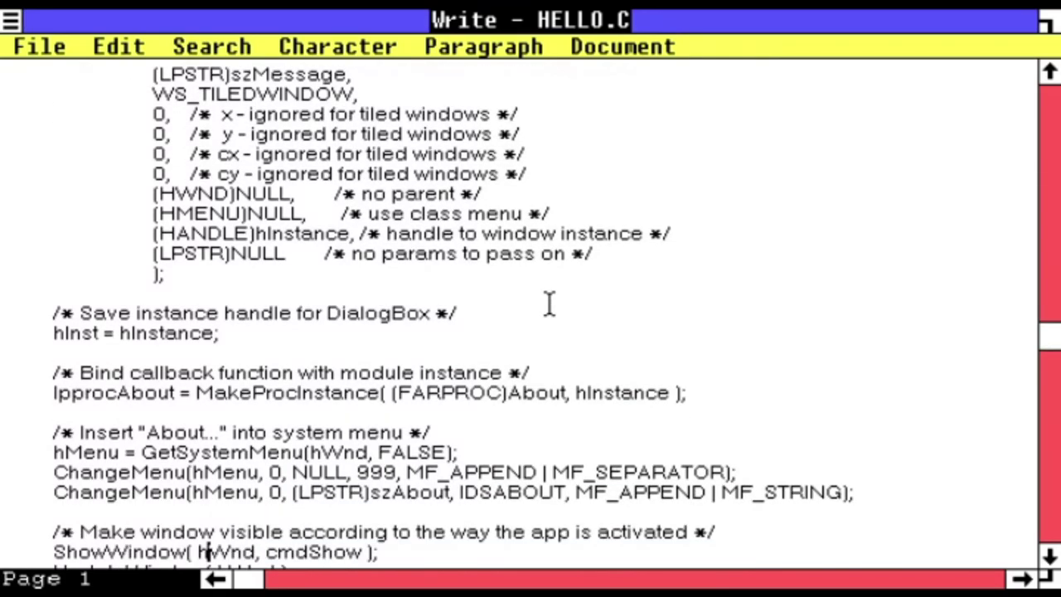
{"action": "key", "text": "Down"}
{"action": "key", "text": "Down"}
{"action": "key", "text": "Down"}
{"action": "key", "text": "Down"}
{"action": "key", "text": "Down"}
{"action": "key", "text": "Down"}
{"action": "key", "text": "Down"}
{"action": "key", "text": "Down"}
{"action": "key", "text": "Down"}
{"action": "key", "text": "Down"}
{"action": "key", "text": "Down"}
{"action": "key", "text": "Down"}
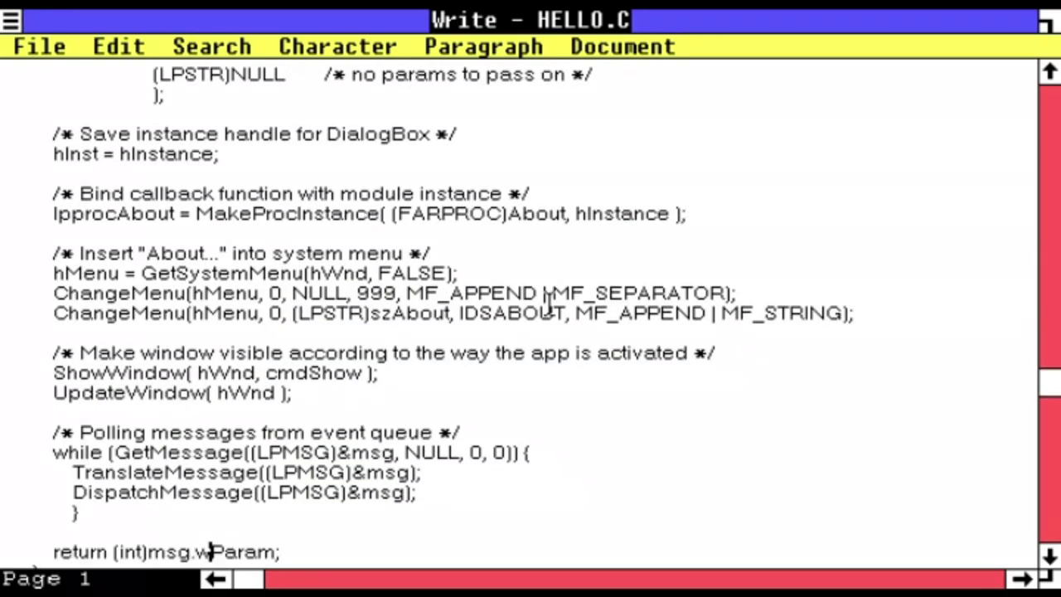
{"action": "key", "text": "Down"}
{"action": "key", "text": "Down"}
{"action": "key", "text": "Down"}
{"action": "key", "text": "Down"}
{"action": "key", "text": "Down"}
{"action": "key", "text": "Down"}
{"action": "key", "text": "Down"}
{"action": "key", "text": "Down"}
{"action": "key", "text": "Down"}
{"action": "key", "text": "Down"}
{"action": "key", "text": "Down"}
{"action": "key", "text": "Down"}
{"action": "key", "text": "Down"}
{"action": "key", "text": "Down"}
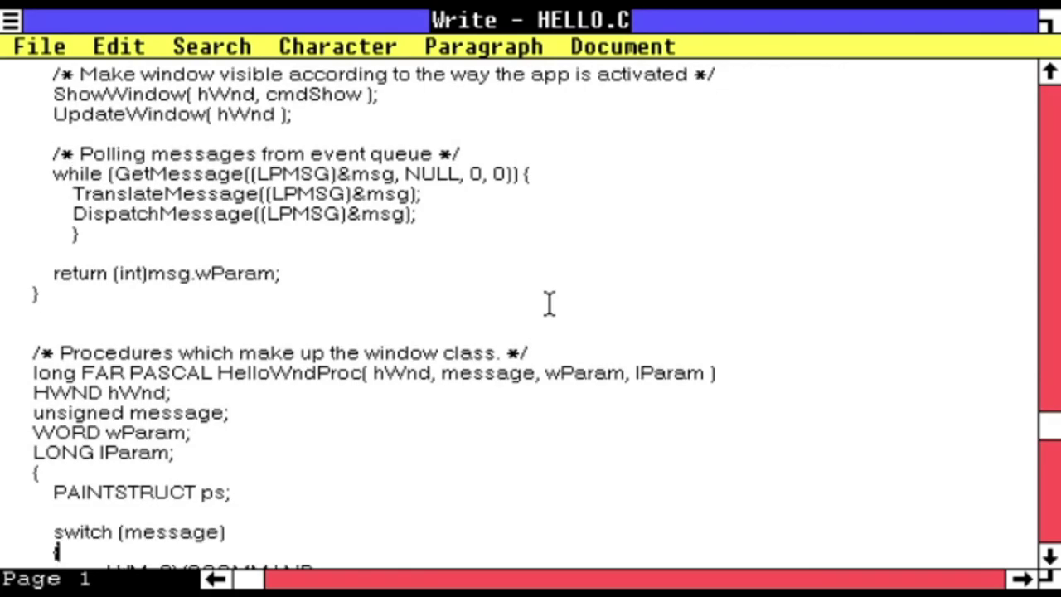
Read through the message handling code in the rest of the HelloWndProc procedure in HELLO.C.
{"action": "key", "text": "Down"}
{"action": "key", "text": "Down"}
{"action": "key", "text": "Down"}
{"action": "key", "text": "Down"}
{"action": "key", "text": "Down"}
{"action": "key", "text": "Down"}
{"action": "key", "text": "Down"}
{"action": "key", "text": "Down"}
{"action": "key", "text": "Down"}
{"action": "key", "text": "Down"}
{"action": "key", "text": "Down"}
{"action": "key", "text": "Down"}
{"action": "key", "text": "Down"}
{"action": "key", "text": "Down"}
{"action": "key", "text": "Down"}
{"action": "key", "text": "Down"}
{"action": "key", "text": "Down"}
{"action": "key", "text": "Down"}
{"action": "key", "text": "Down"}
{"action": "key", "text": "Down"}
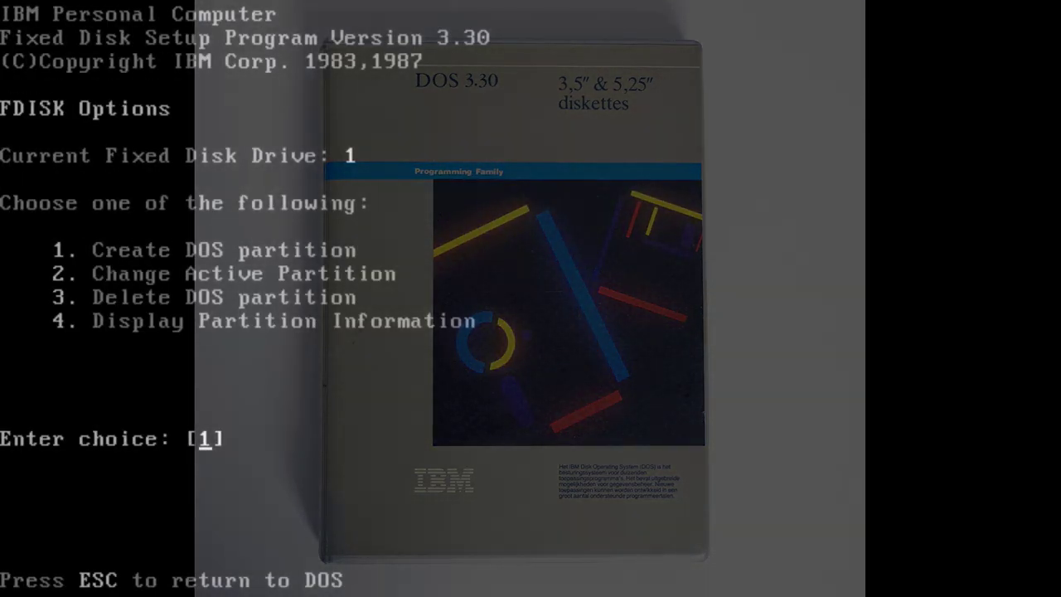
Create a primary DOS partition on fixed disk drive 1 with FDISK.
{"action": "key", "text": "Return"}
{"action": "key", "text": "Return"}
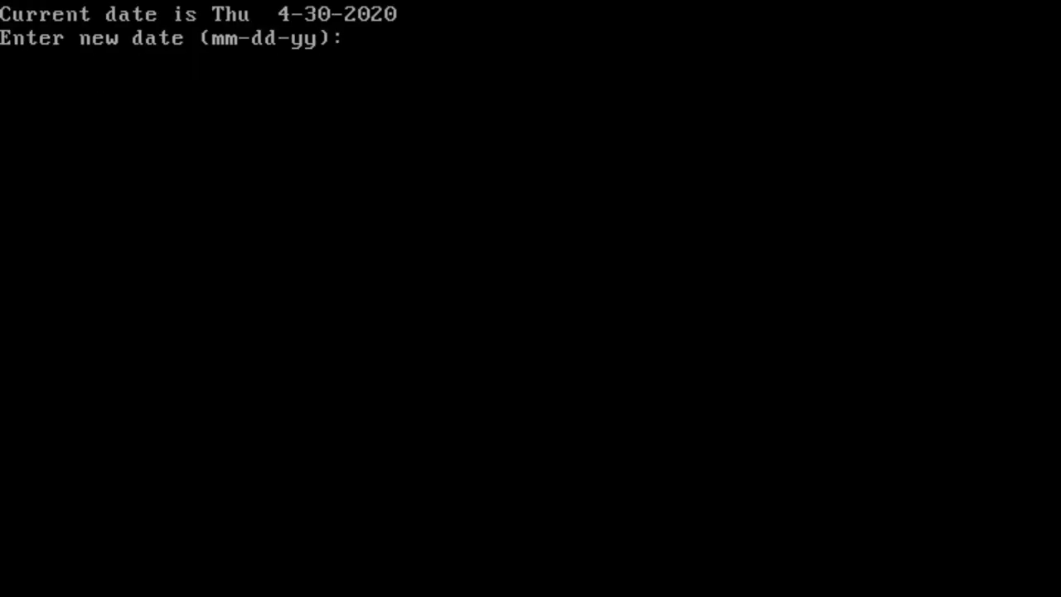
Keep the current date and time, restart FDISK and create an extended DOS partition of 950 cylinders on fixed disk 1.
{"action": "key", "text": "Return"}
{"action": "key", "text": "Return"}
{"action": "type", "text": "fdisk"}
{"action": "key", "text": "Return"}
{"action": "key", "text": "Return"}
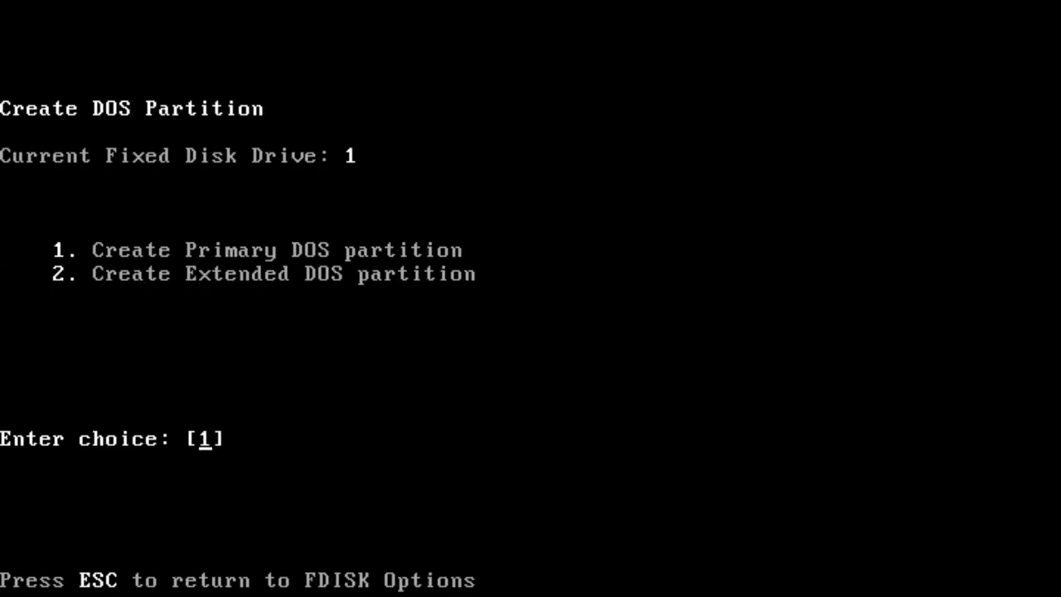
{"action": "type", "text": "2"}
{"action": "key", "text": "Return"}
{"action": "key", "text": "Return"}
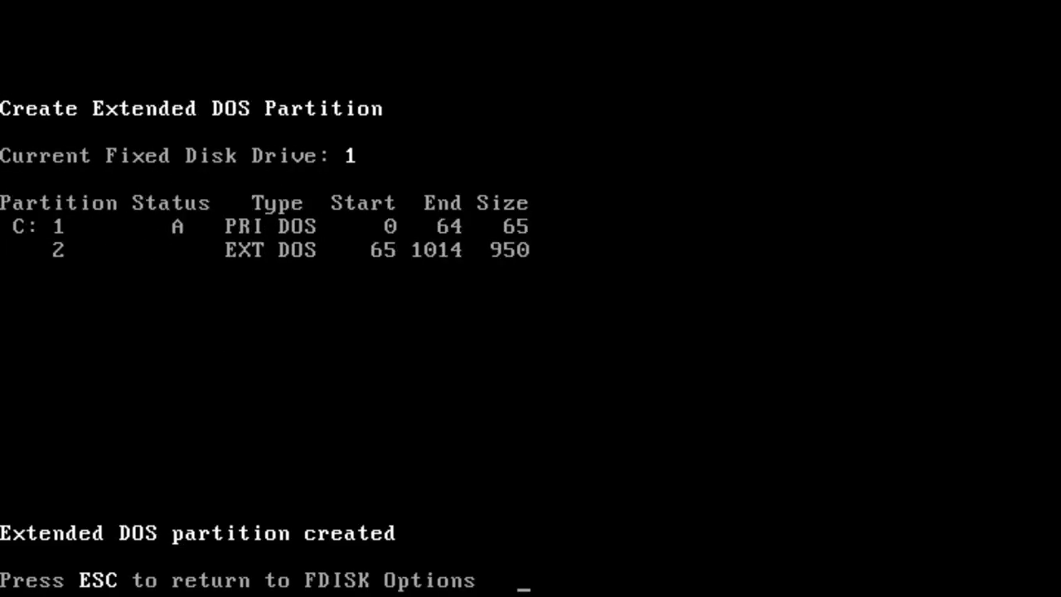
Create a logical DOS drive of 65 cylinders in the extended partition and exit FDISK.
{"action": "key", "text": "Escape"}
{"action": "key", "text": "Return"}
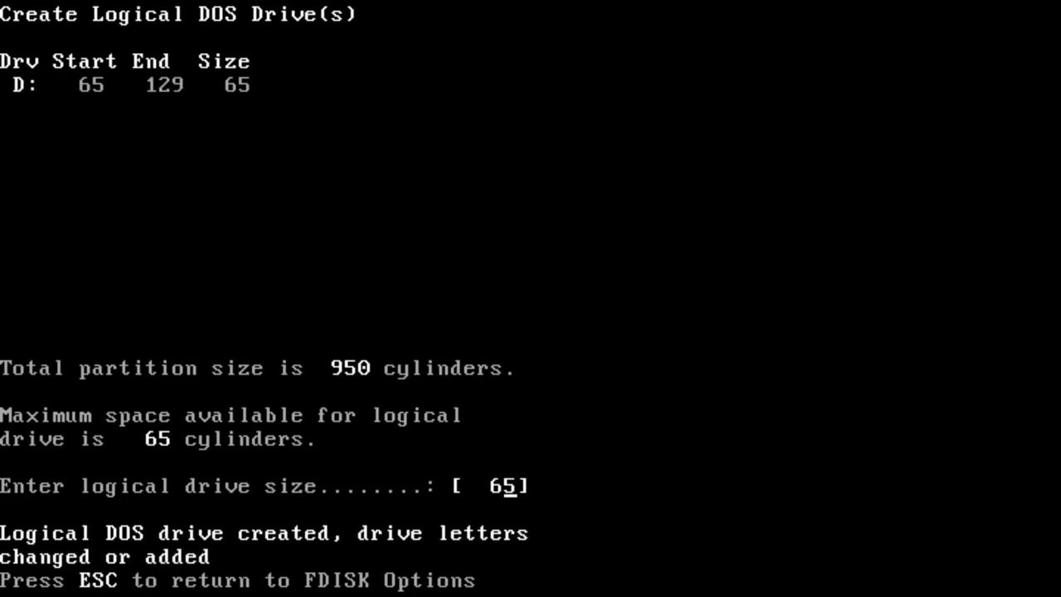
{"action": "key", "text": "Escape"}
{"action": "key", "text": "Escape"}
Keep the current date and time, and format drive C with the system files using format c: /s.
{"action": "key", "text": "Return"}
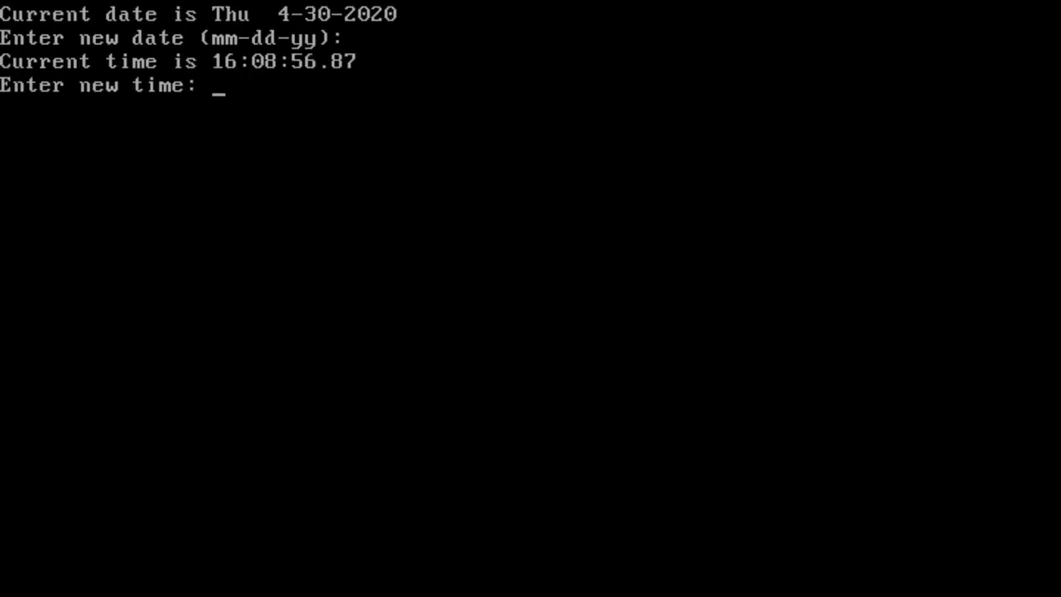
{"action": "key", "text": "Return"}
{"action": "type", "text": "format c: /s"}
{"action": "key", "text": "Return"}
{"action": "type", "text": "y"}
{"action": "key", "text": "Return"}
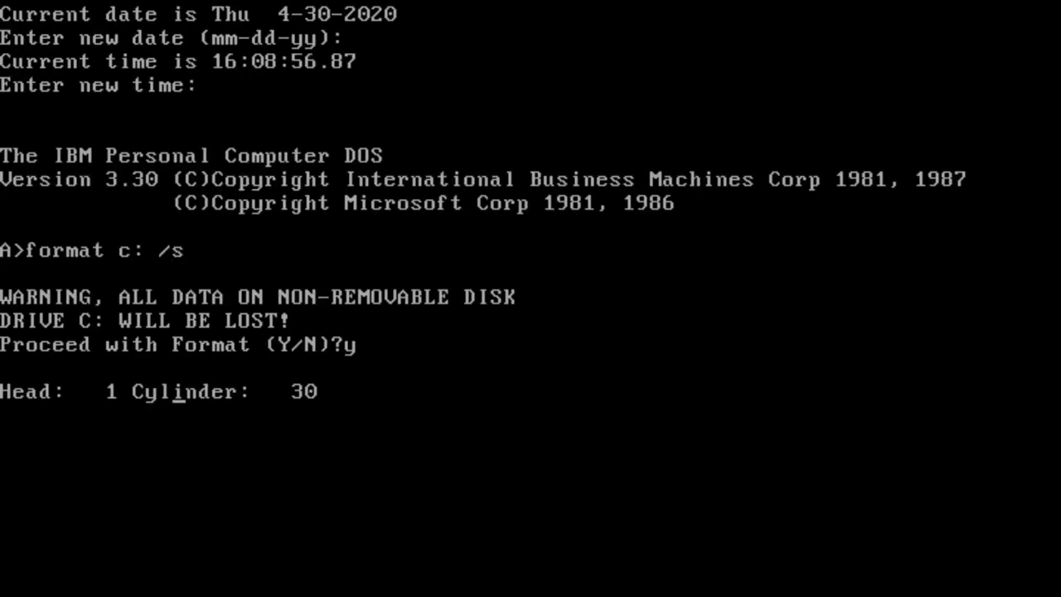
Format drive D and confirm the data loss warning.
{"action": "type", "text": "format d:"}
{"action": "key", "text": "Return"}
{"action": "type", "text": "y"}
{"action": "key", "text": "Return"}
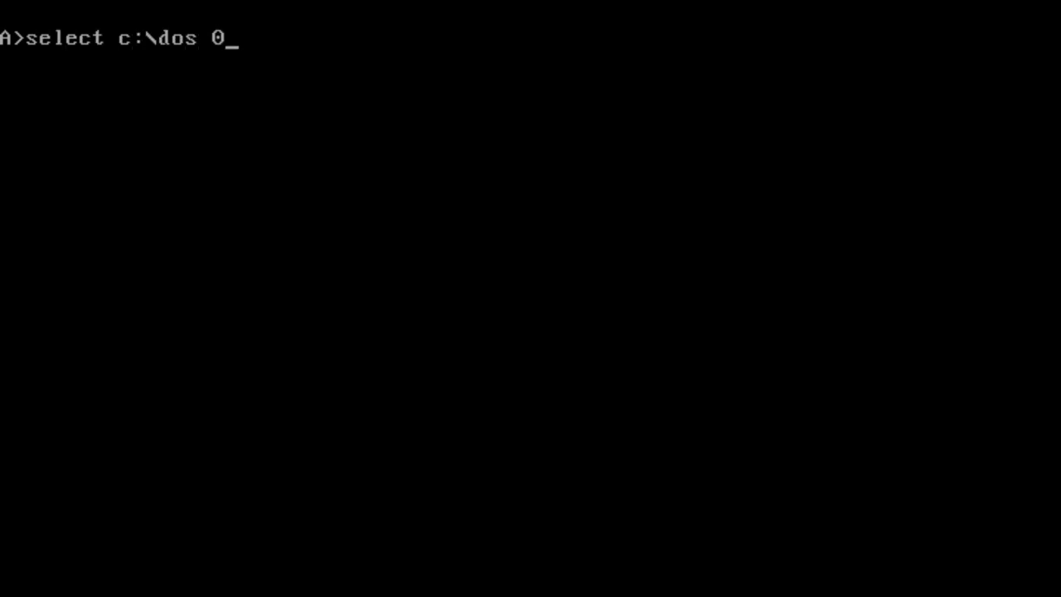
Install DOS with select c:\dos 001 US, agreeing to continue and to format drive C.
{"action": "type", "text": "01 US"}
{"action": "key", "text": "Return"}
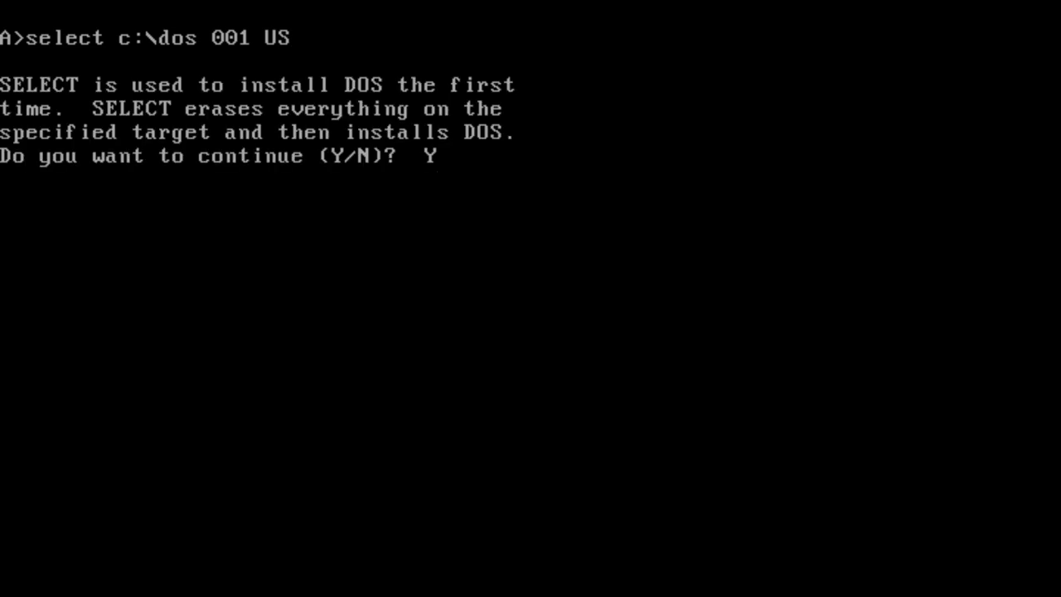
{"action": "type", "text": "y"}
{"action": "key", "text": "Return"}
{"action": "type", "text": "y"}
{"action": "key", "text": "Return"}
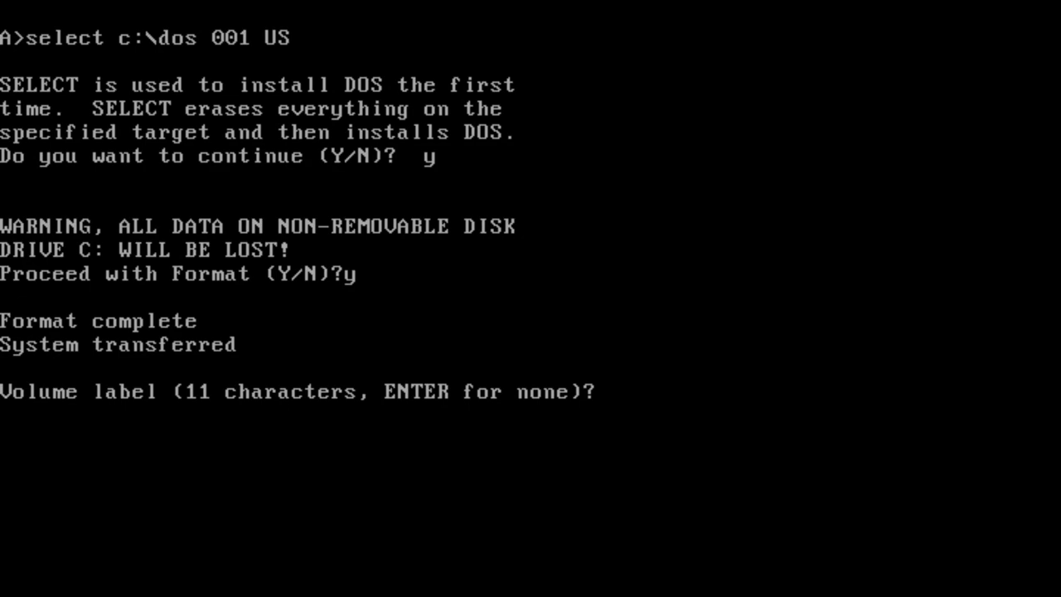
Set the volume label of drive C to WINSDK and keep the current time at startup.
{"action": "type", "text": "D"}
{"action": "key", "text": "BackSpace"}
{"action": "type", "text": "WINSDK"}
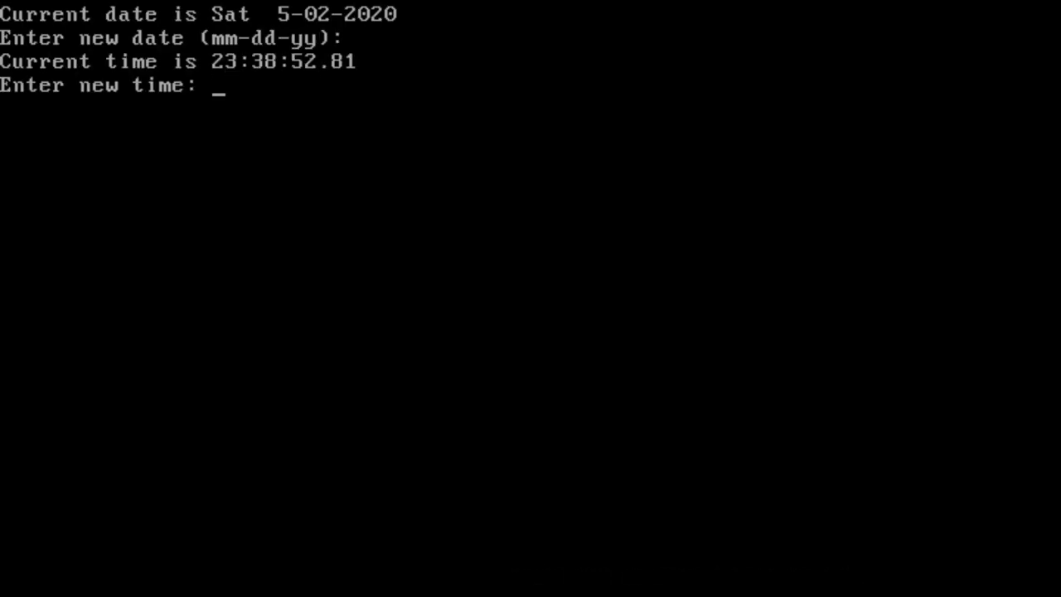
{"action": "key", "text": "Return"}
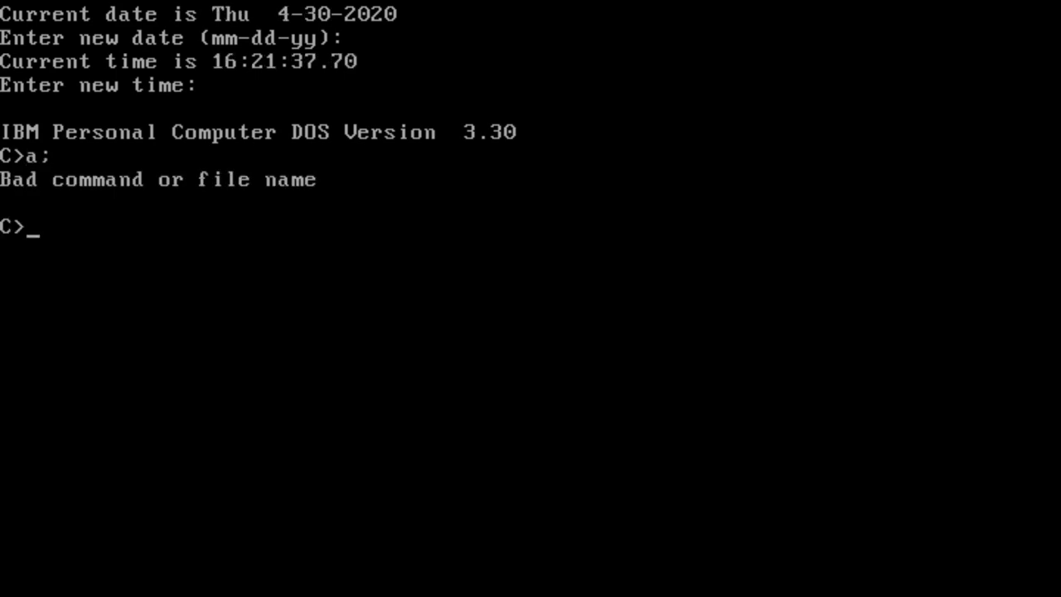
List the files on drive A and start Windows Setup from it.
{"action": "type", "text": "a:"}
{"action": "key", "text": "Return"}
{"action": "type", "text": "dir"}
{"action": "key", "text": "Return"}
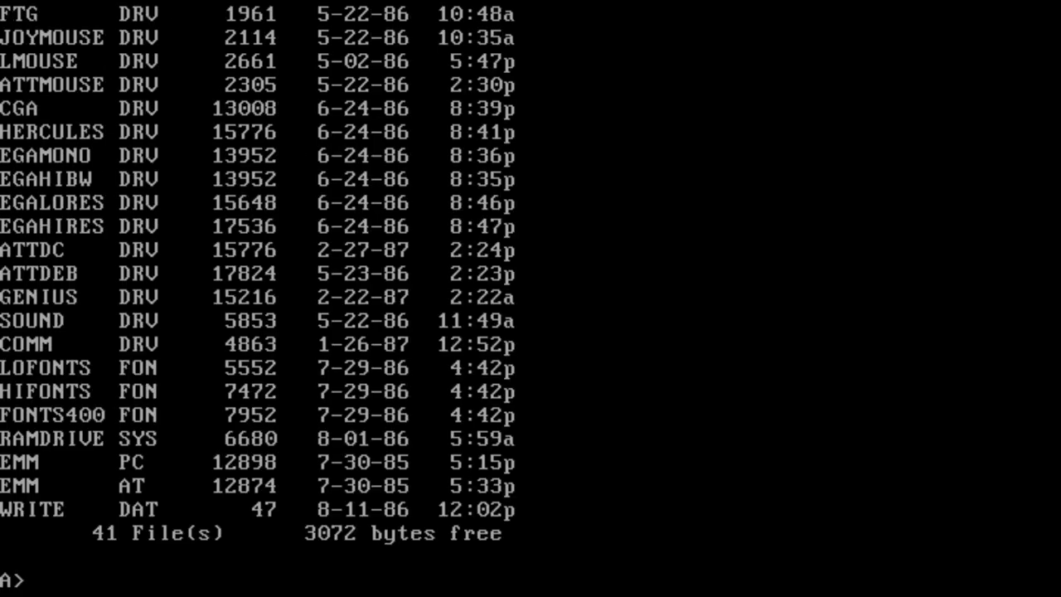
{"action": "type", "text": "setup"}
{"action": "key", "text": "Return"}
{"action": "key", "text": "c"}
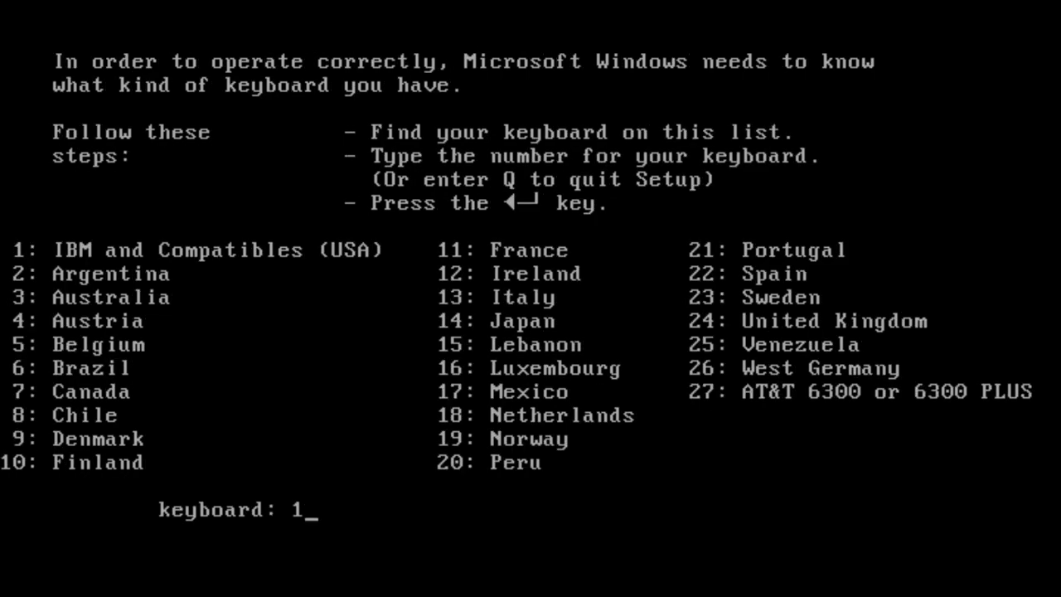
Choose the IBM and Compatibles (USA) keyboard, no pointing device and graphics adapter option 7 in Setup.
{"action": "key", "text": "Return"}
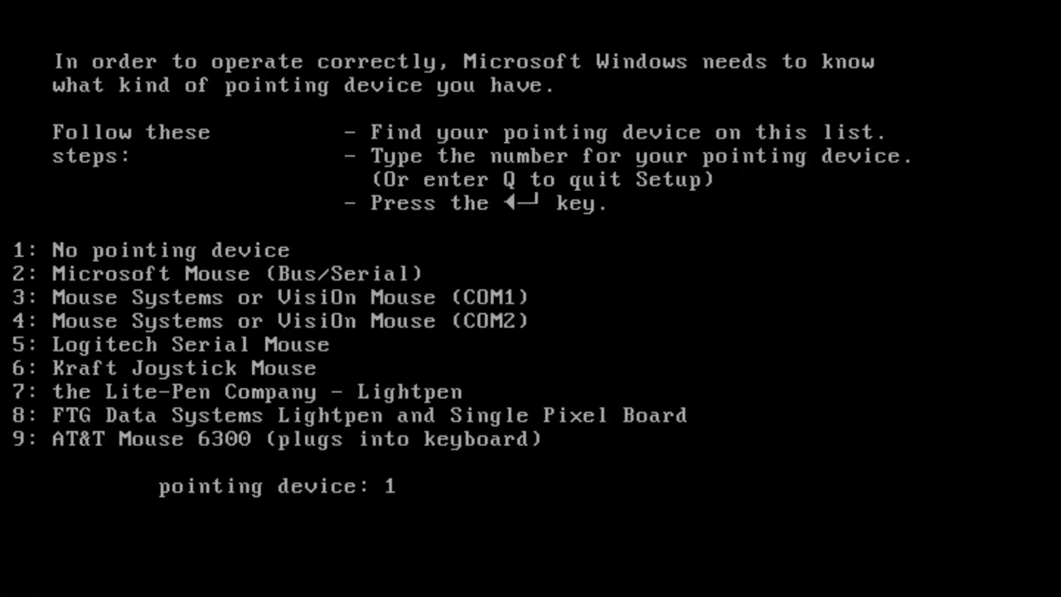
{"action": "key", "text": "Return"}
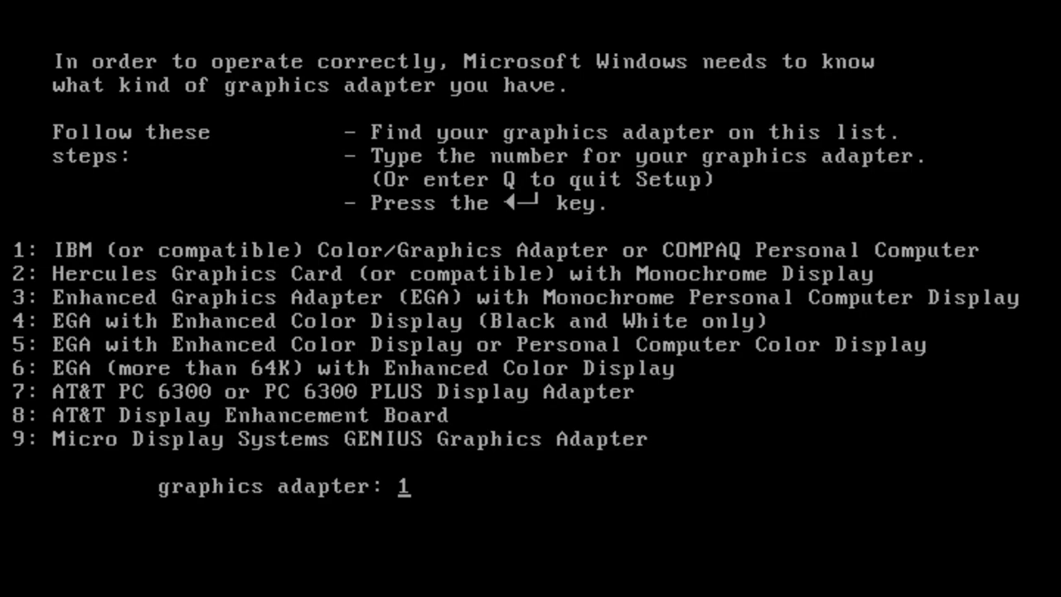
{"action": "type", "text": "7"}
{"action": "key", "text": "Return"}
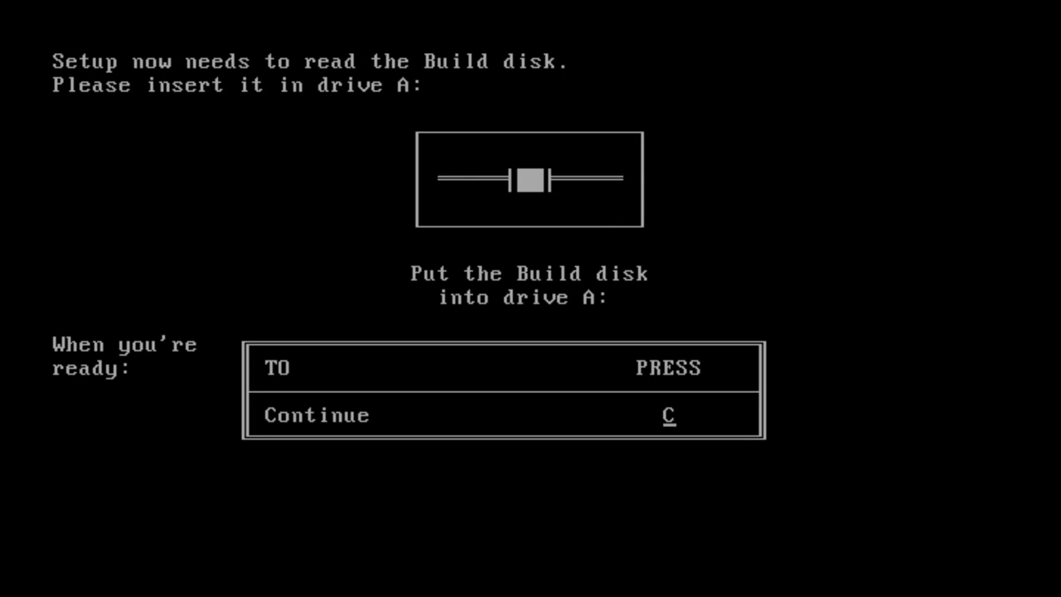
Copy the Build, Utilities, Font, Desktop Applications and Write Program disks, declining to set up a printer or plotter.
{"action": "key", "text": "c"}
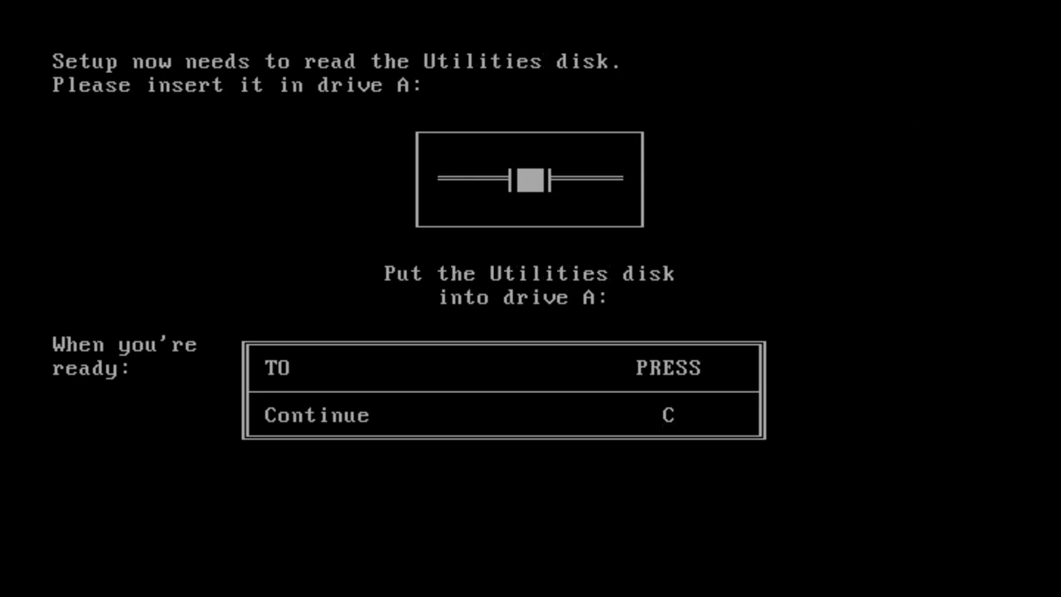
{"action": "key", "text": "c"}
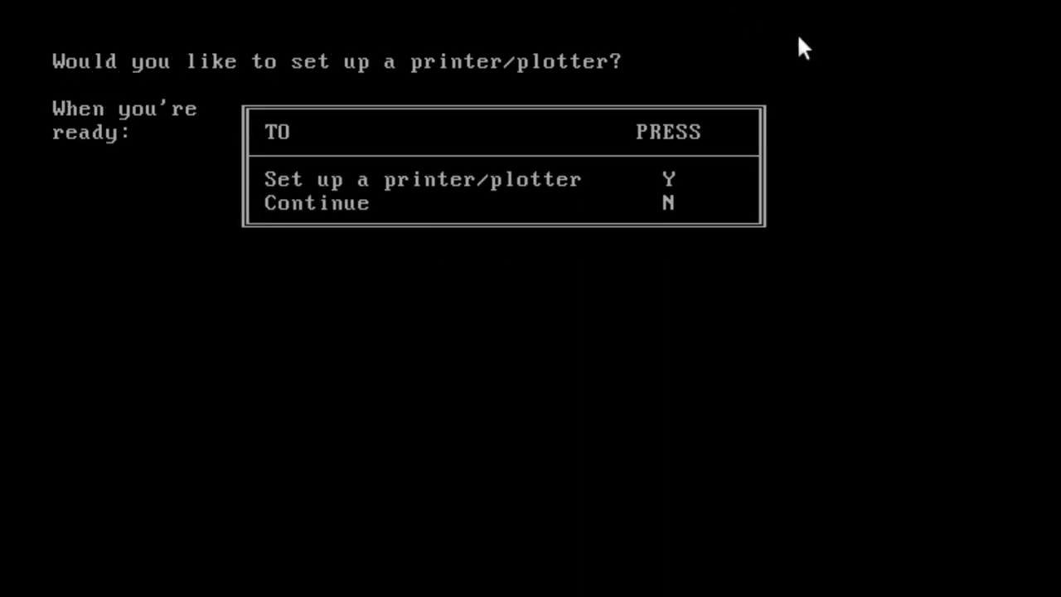
{"action": "key", "text": "n"}
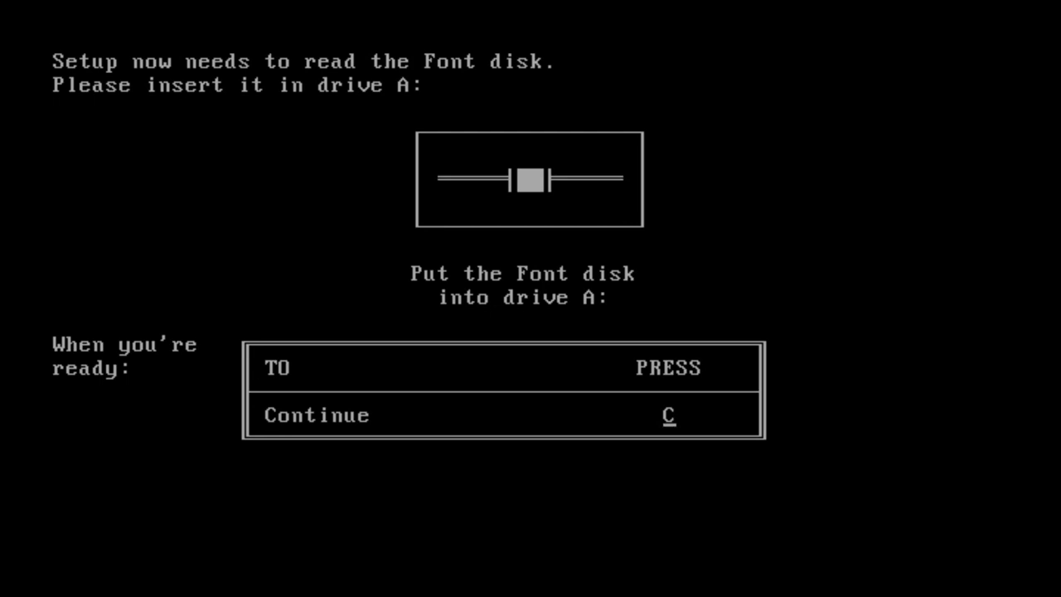
{"action": "key", "text": "c"}
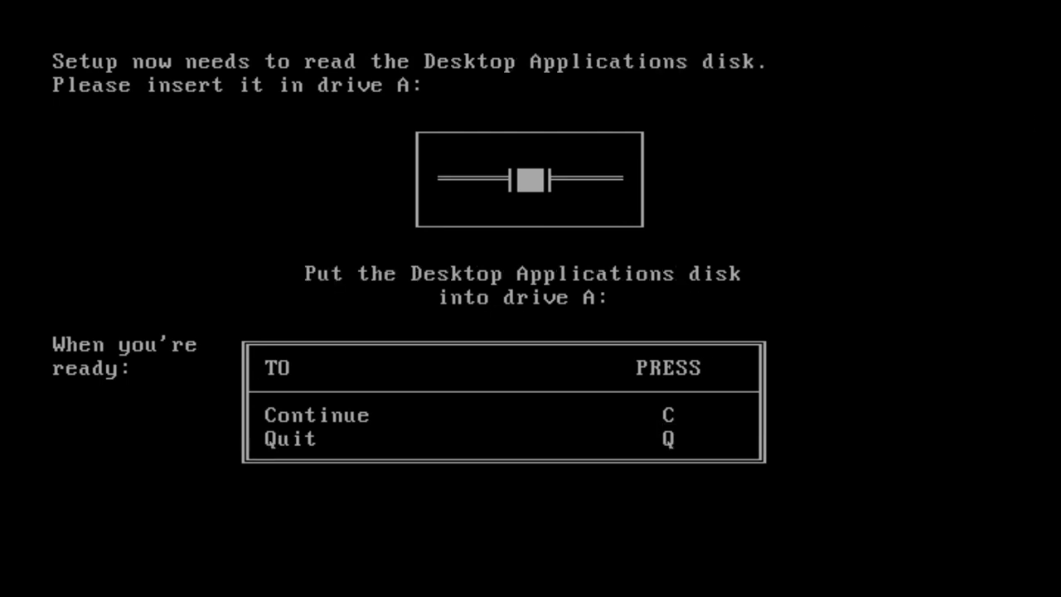
{"action": "key", "text": "c"}
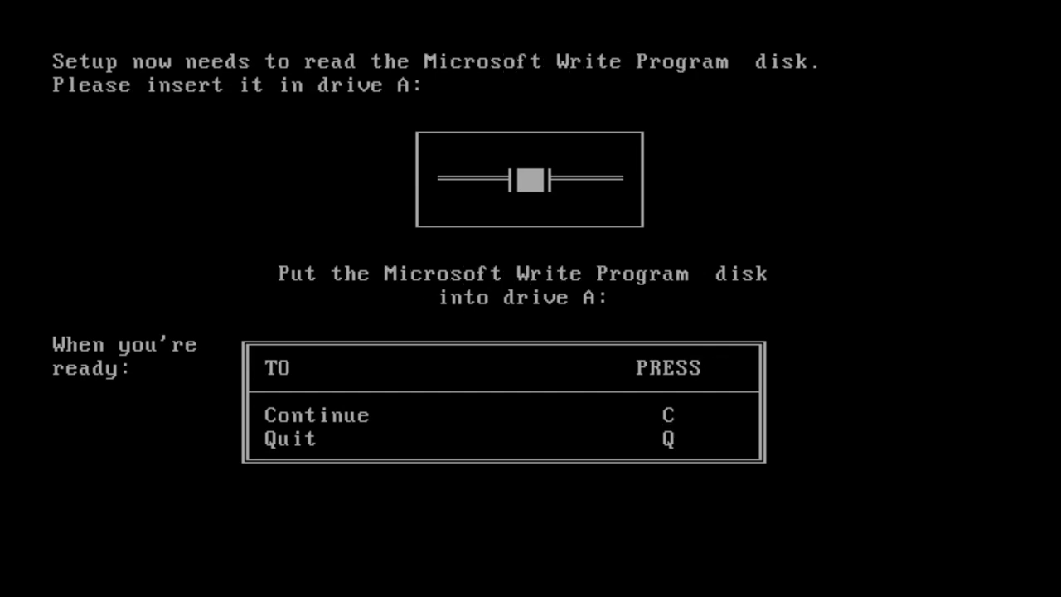
{"action": "key", "text": "c"}
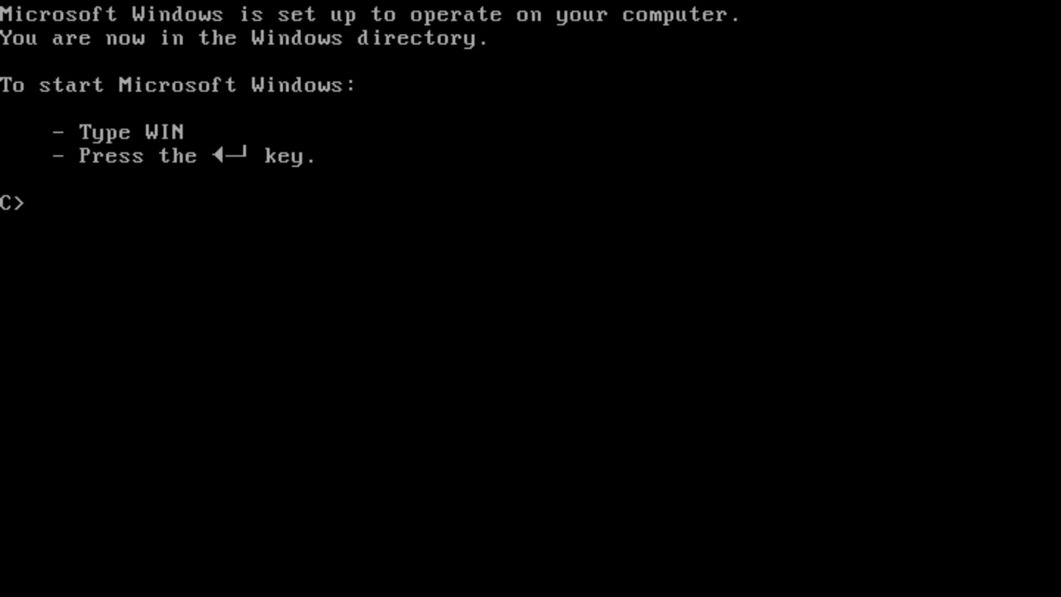
Start Windows and open README.TXT from the WINDOWS directory.
{"action": "type", "text": "win"}
{"action": "key", "text": "Return"}
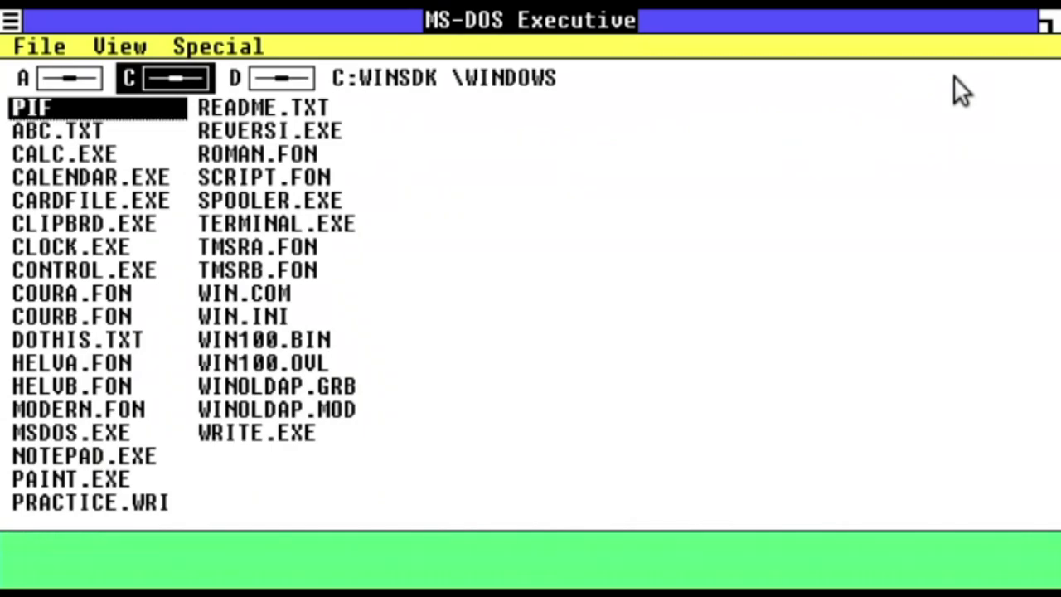
{"action": "key", "text": "Down"}
{"action": "key", "text": "Down"}
{"action": "key", "text": "Down"}
{"action": "key", "text": "Down"}
{"action": "key", "text": "Right"}
{"action": "key", "text": "Up"}
{"action": "key", "text": "Up"}
{"action": "key", "text": "Up"}
{"action": "key", "text": "Up"}
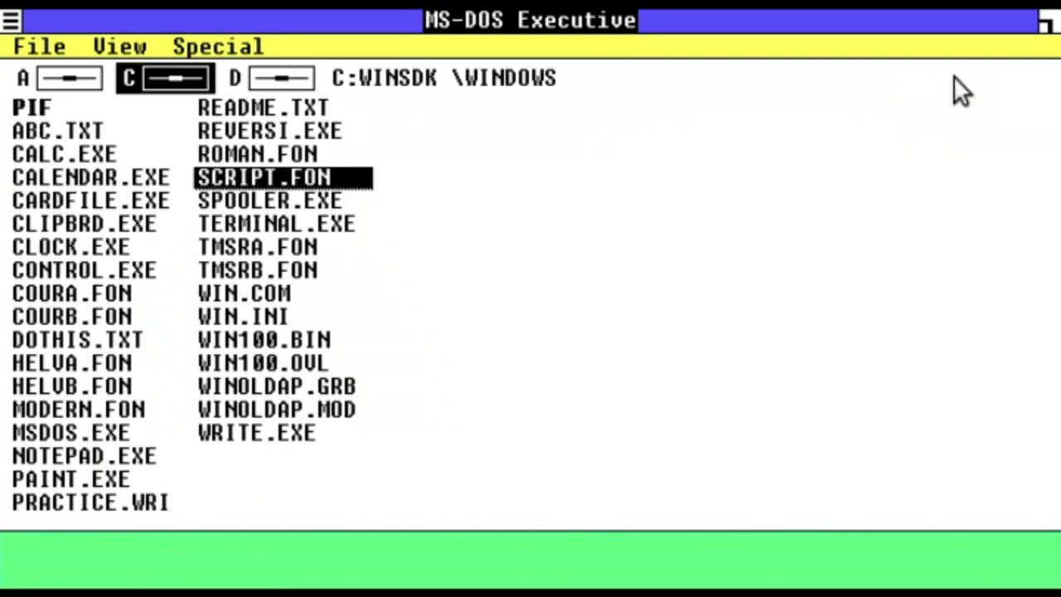
{"action": "key", "text": "Return"}
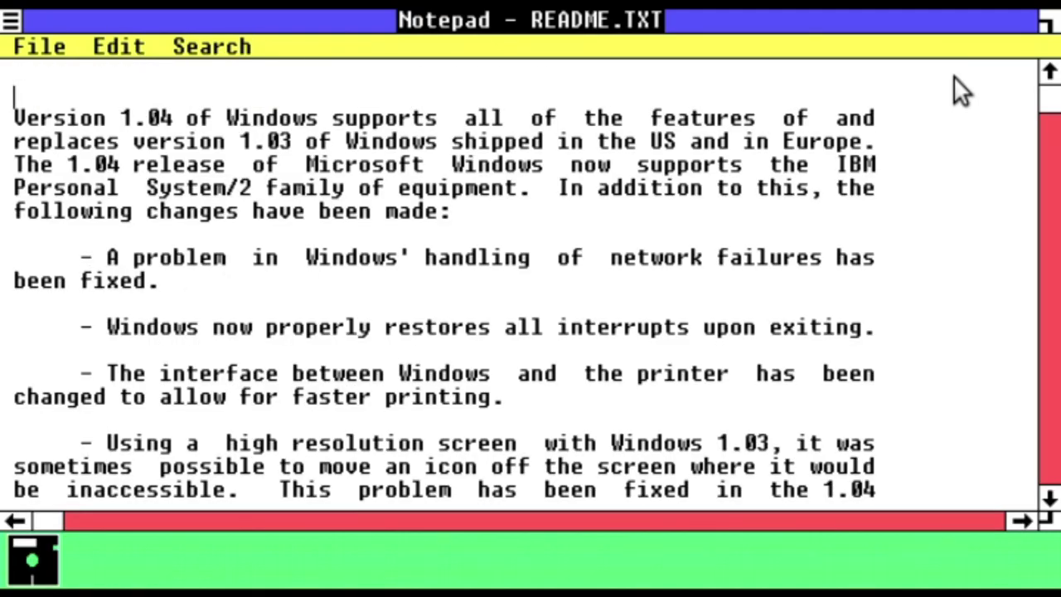
Read the list of Windows 1.04 changes in README.TXT.
{"action": "key", "text": "Down"}
{"action": "key", "text": "Down"}
{"action": "key", "text": "Down"}
{"action": "key", "text": "Down"}
{"action": "key", "text": "Down"}
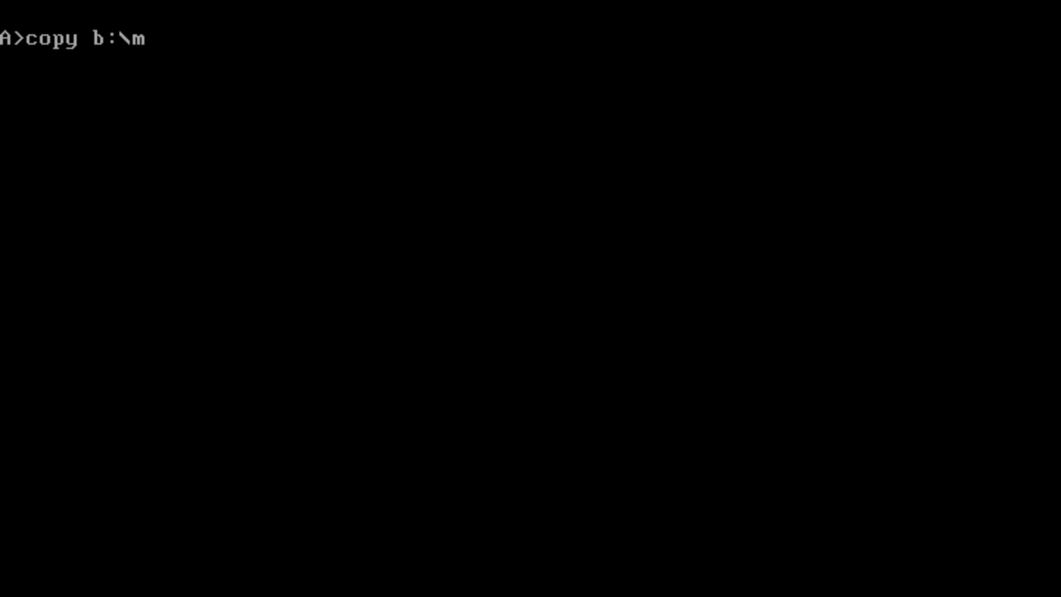
Copy the mouse driver b:\mouse.drv to the current directory on drive A.
{"action": "type", "text": ".drv"}
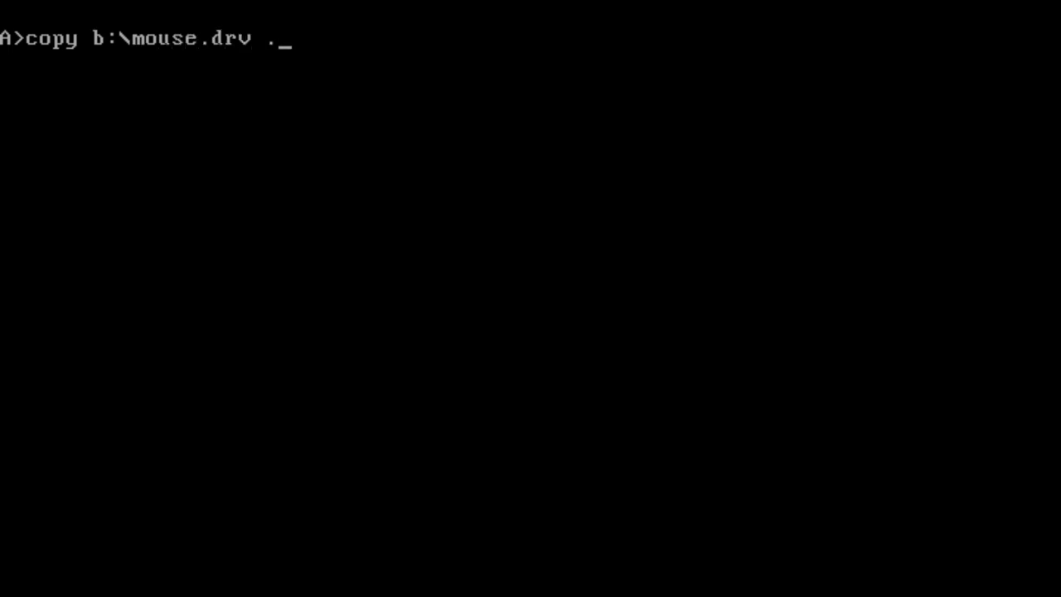
{"action": "type", "text": " ."}
{"action": "key", "text": "Return"}
Run Windows Setup again from drive A and choose to set up on a hard disk.
{"action": "type", "text": "setup"}
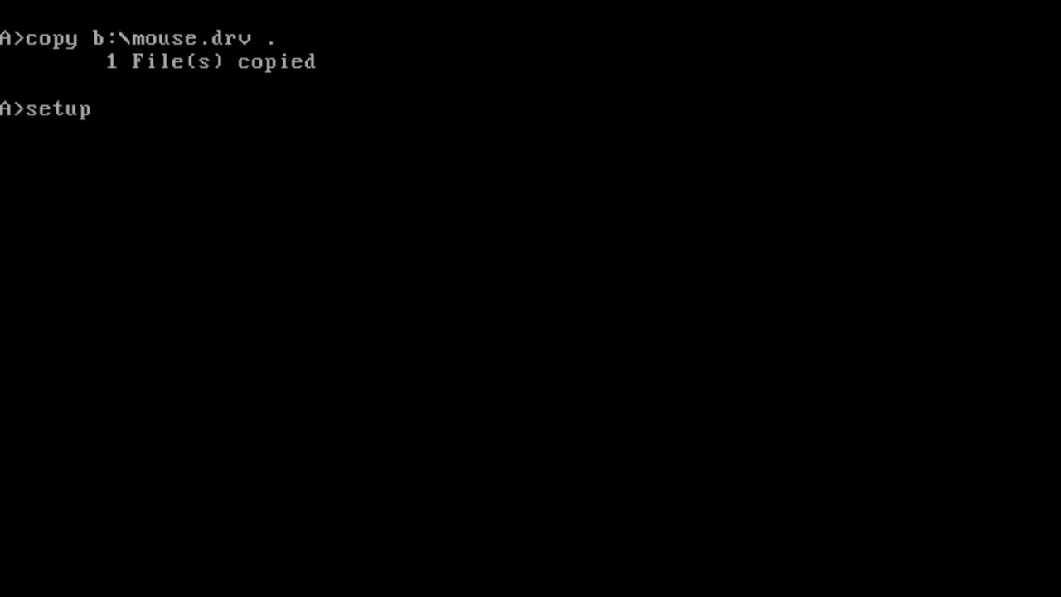
{"action": "key", "text": "Return"}
{"action": "key", "text": "c"}
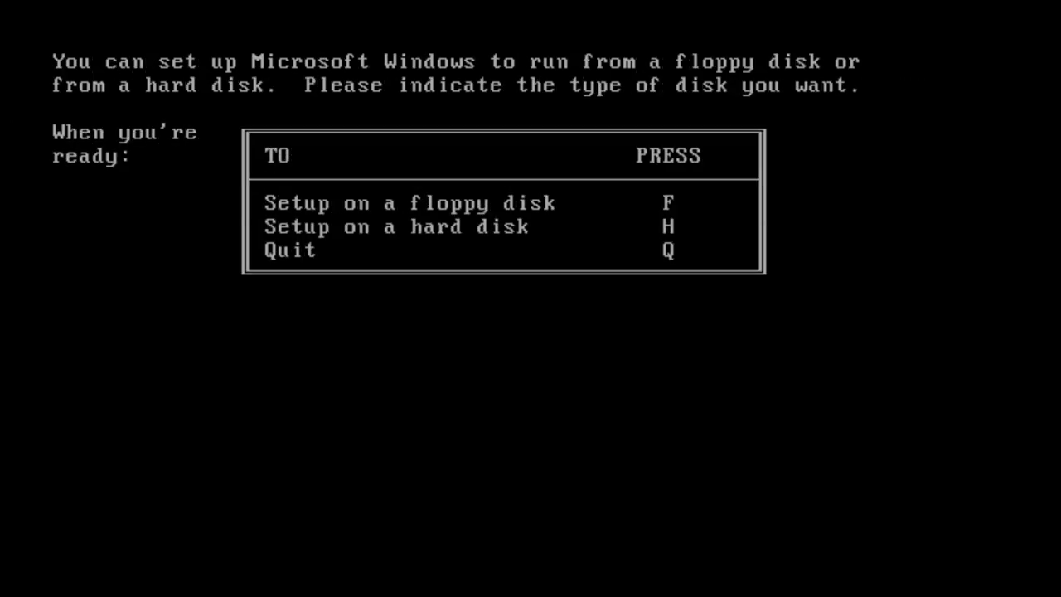
{"action": "key", "text": "h"}
{"action": "key", "text": "Return"}
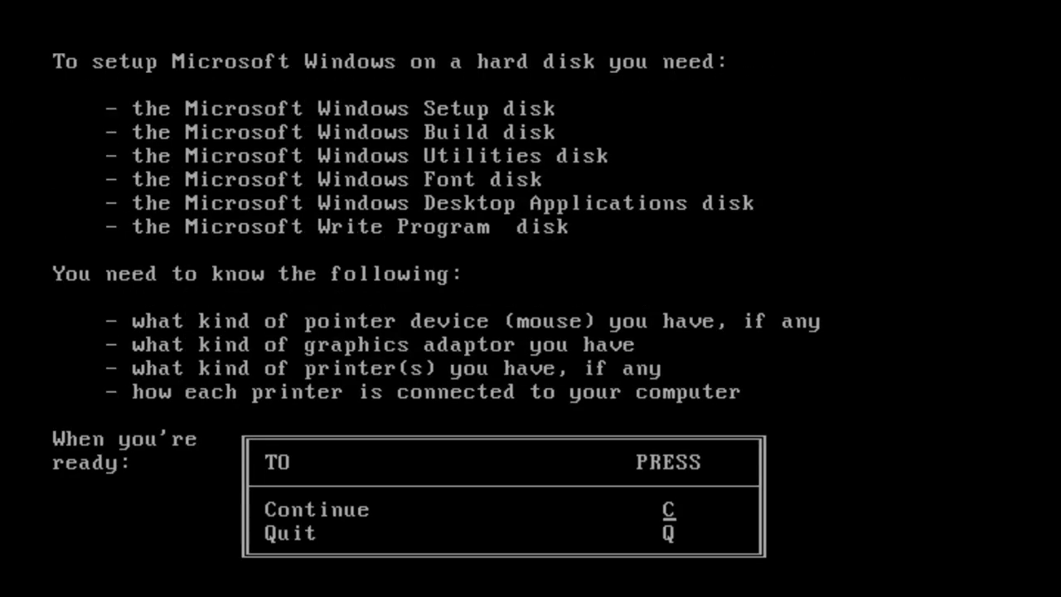
{"action": "key", "text": "c"}
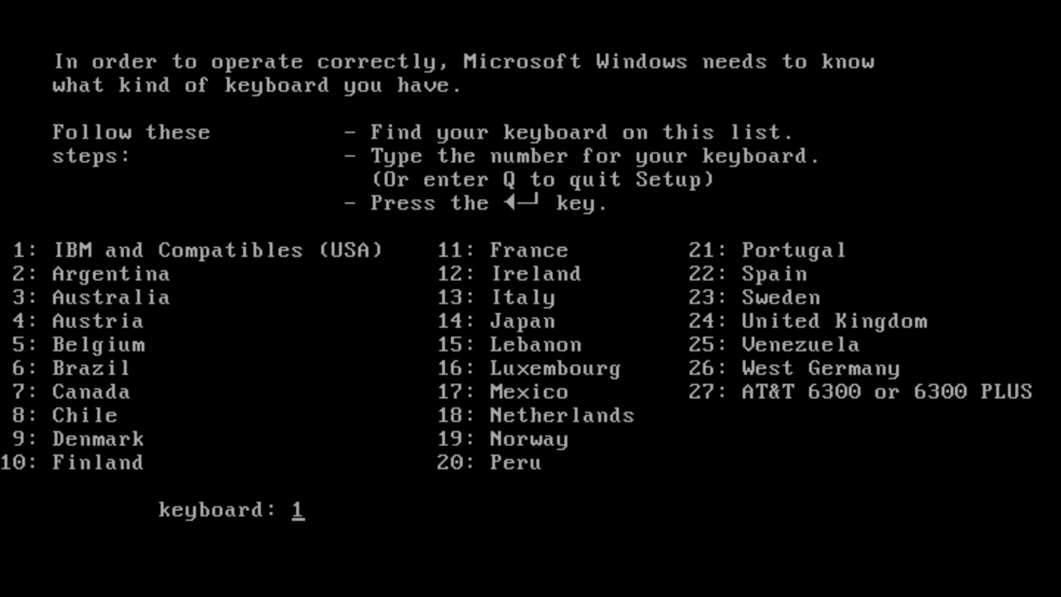
Choose the IBM and Compatibles (USA) keyboard and Microsoft Mouse (Bus/Serial) in Setup, and confirm the graphics adapter.
{"action": "key", "text": "Return"}
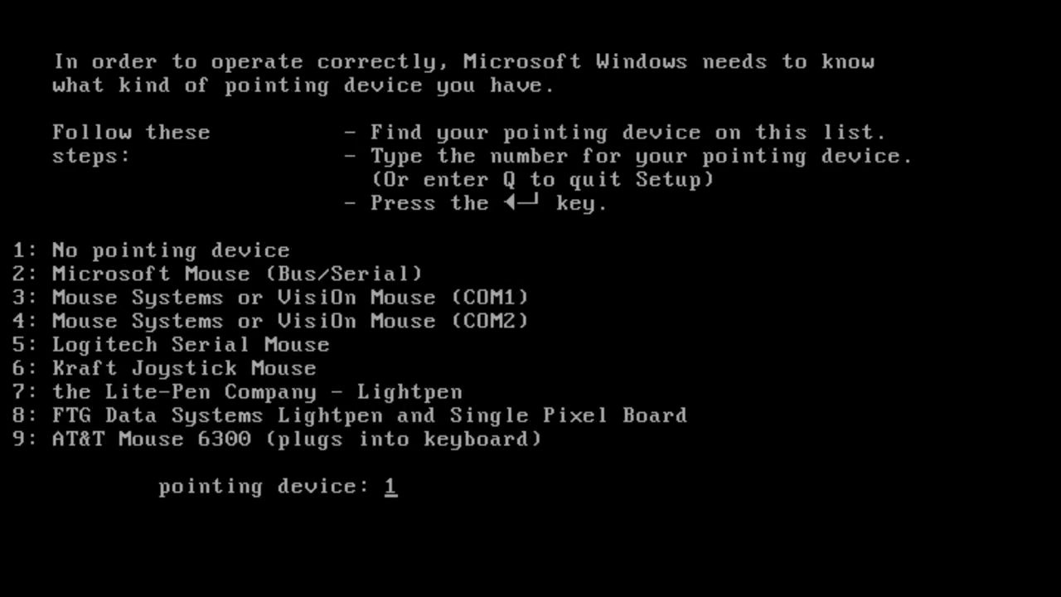
{"action": "type", "text": "2"}
{"action": "key", "text": "Return"}
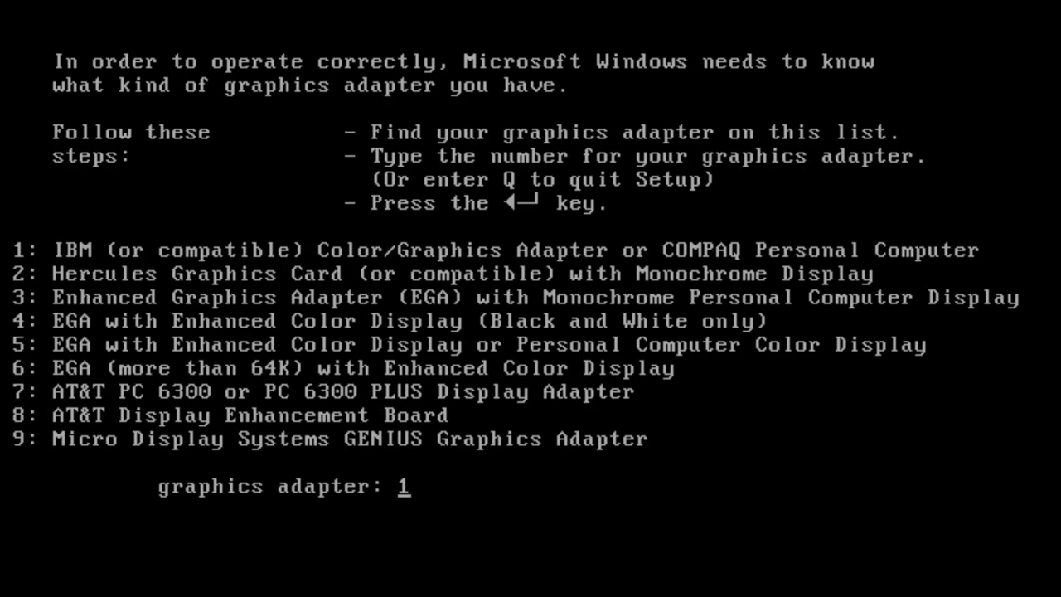
{"action": "key", "text": "Return"}
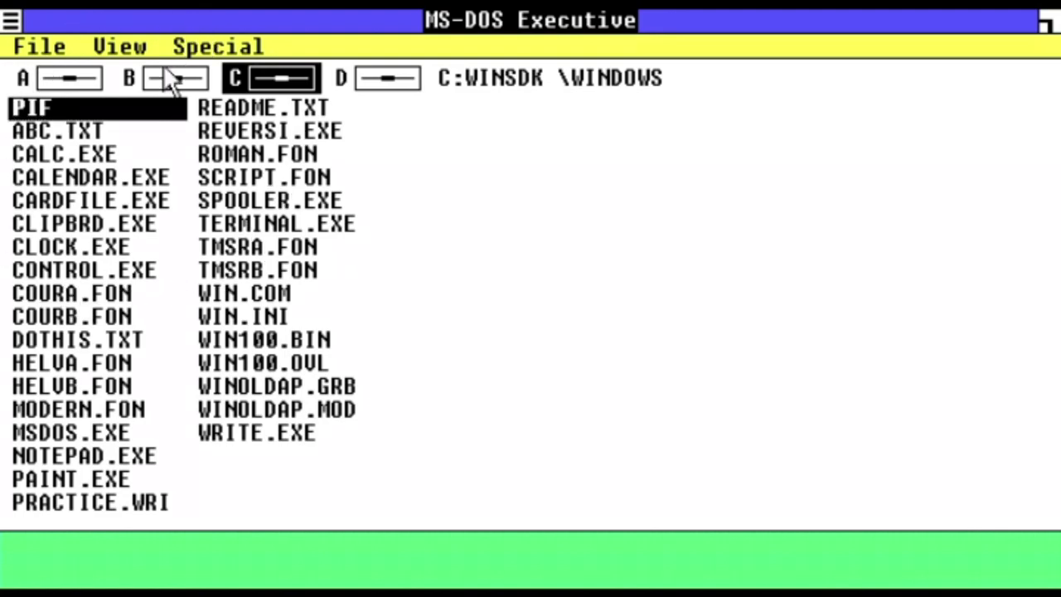
End the Windows session from the MS-DOS Executive and confirm it.
{"action": "left_click_drag", "start_coordinate": [162, 44], "coordinate": [62, 142]}
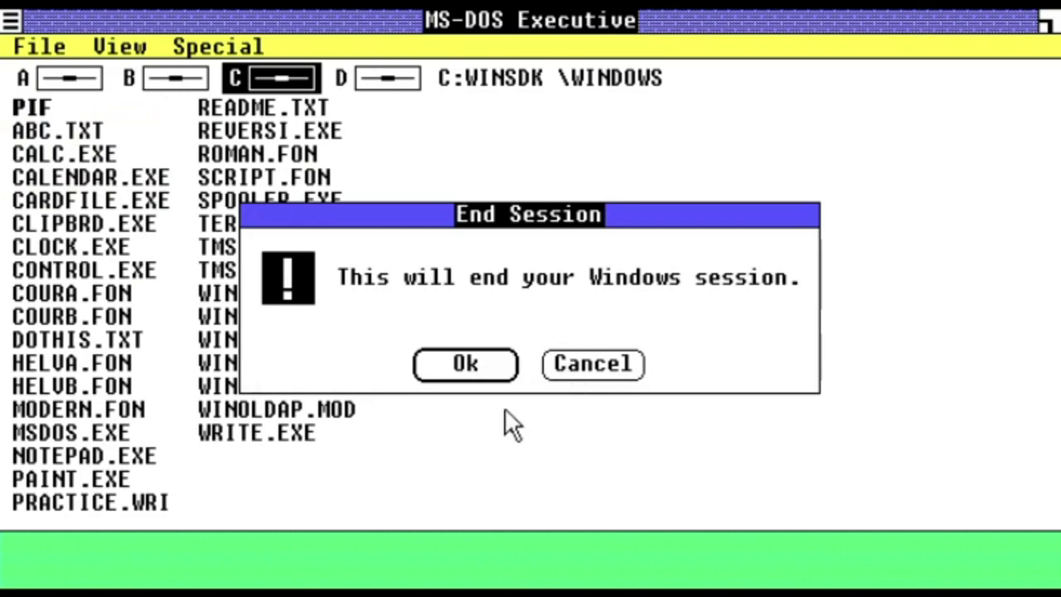
{"action": "left_click", "coordinate": [440, 366]}
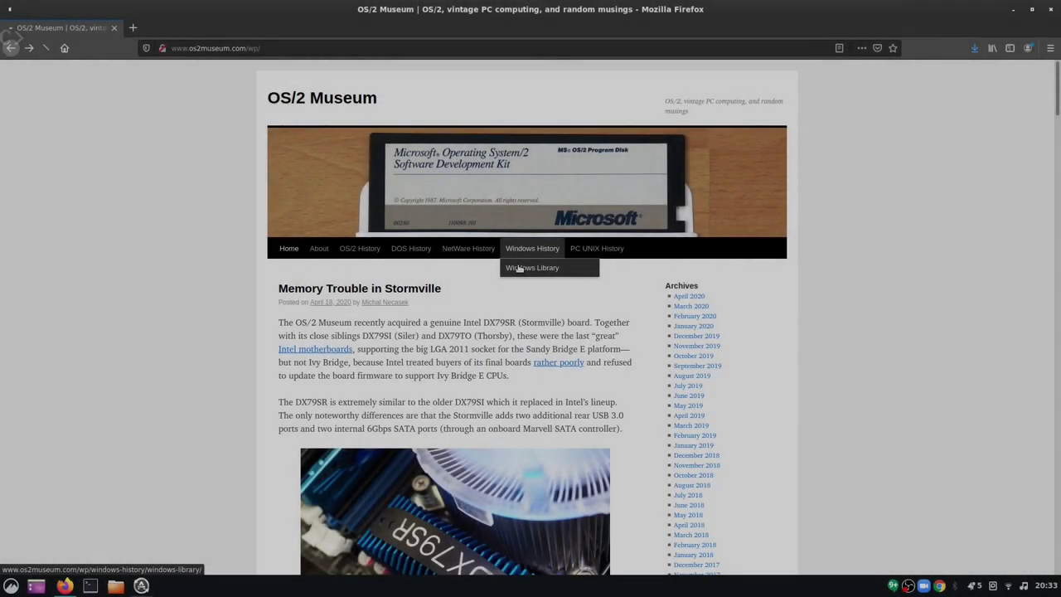
Open the Windows 1.03 SDK Programmer's Utility Guide from the OS/2 Museum's Windows Library in Firefox and look through its table of contents.
{"action": "left_click", "coordinate": [519, 267]}
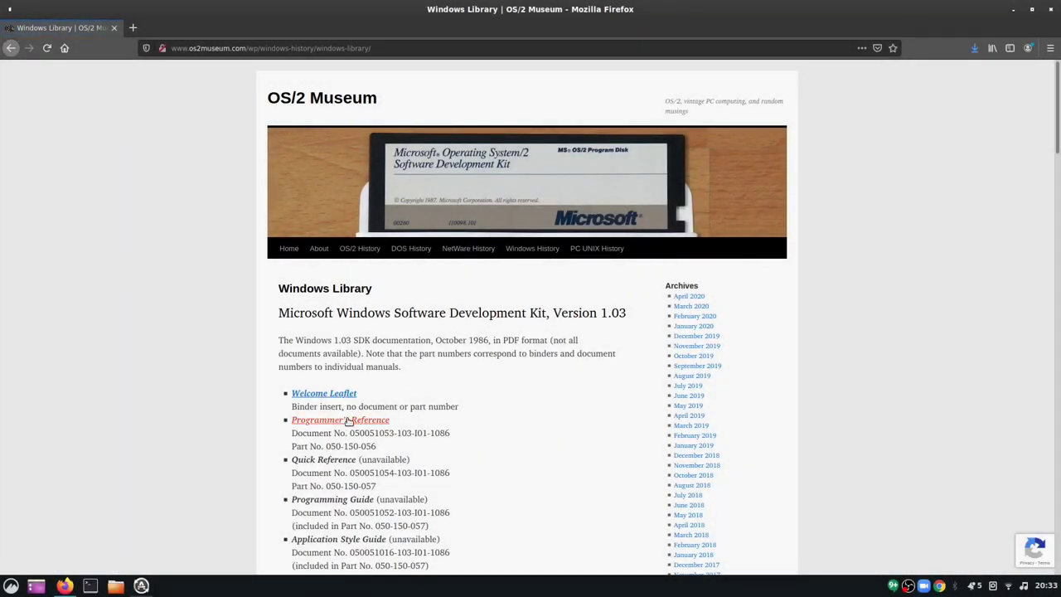
{"action": "scroll", "coordinate": [362, 409], "scroll_direction": "down", "scroll_amount": 2}
{"action": "scroll", "coordinate": [363, 409], "scroll_direction": "down", "scroll_amount": 2}
{"action": "left_click", "coordinate": [348, 491]}
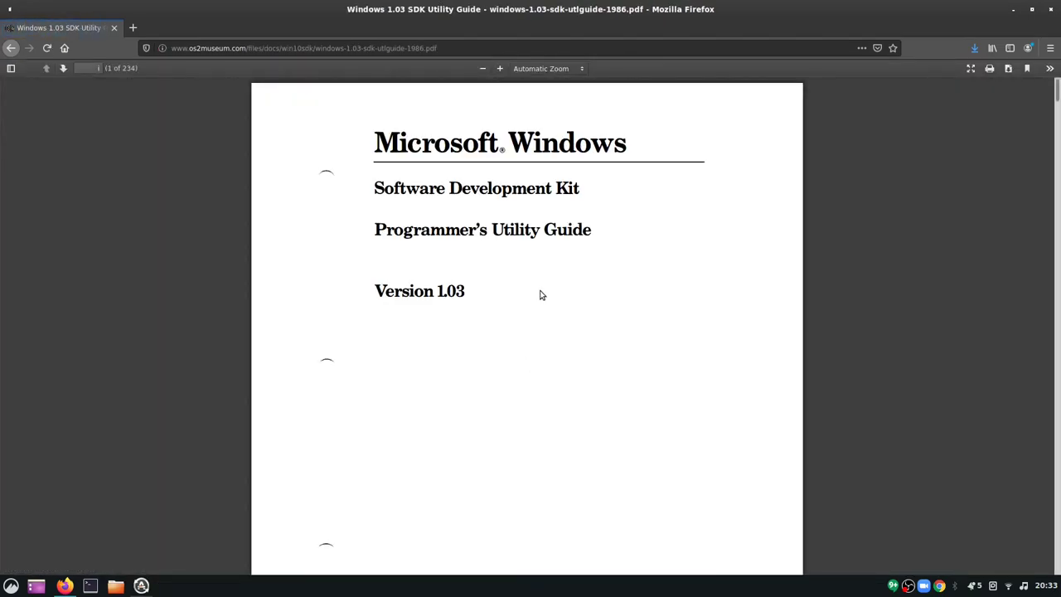
{"action": "scroll", "coordinate": [531, 283], "scroll_direction": "down", "scroll_amount": 8}
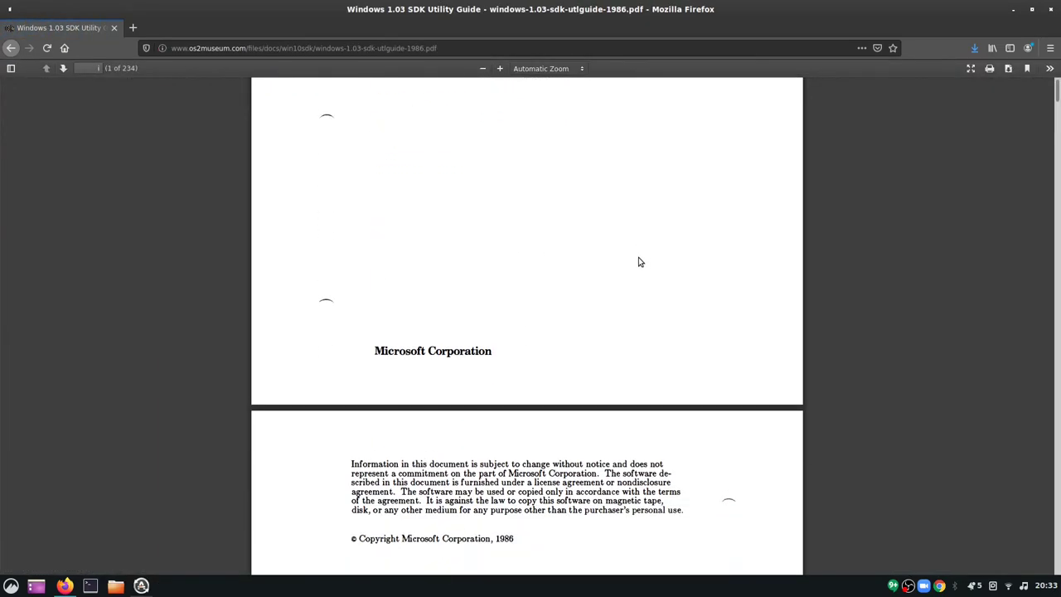
{"action": "scroll", "coordinate": [640, 249], "scroll_direction": "down", "scroll_amount": 5}
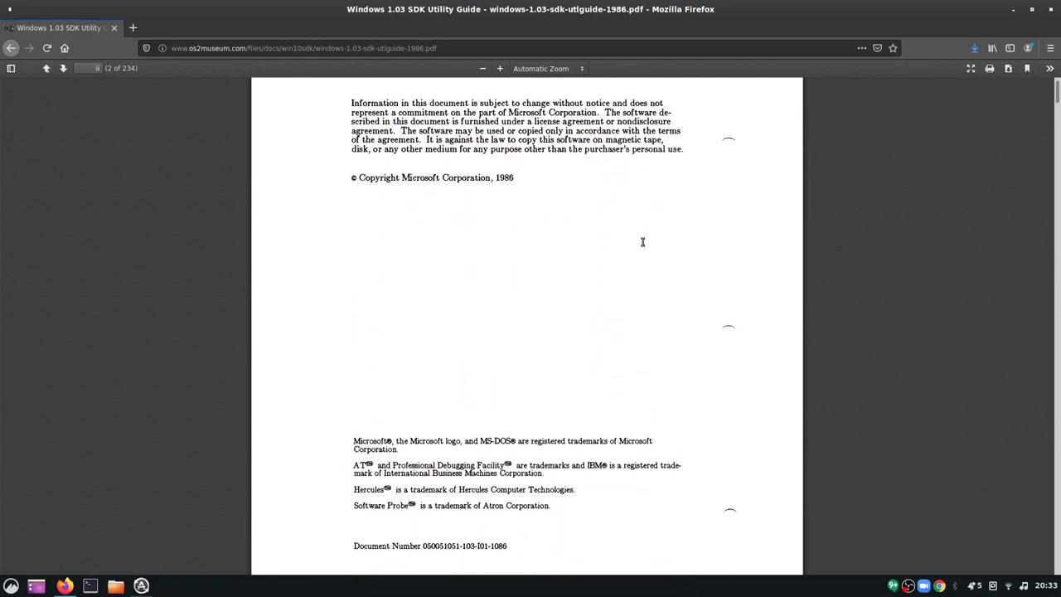
{"action": "scroll", "coordinate": [642, 242], "scroll_direction": "down", "scroll_amount": 4}
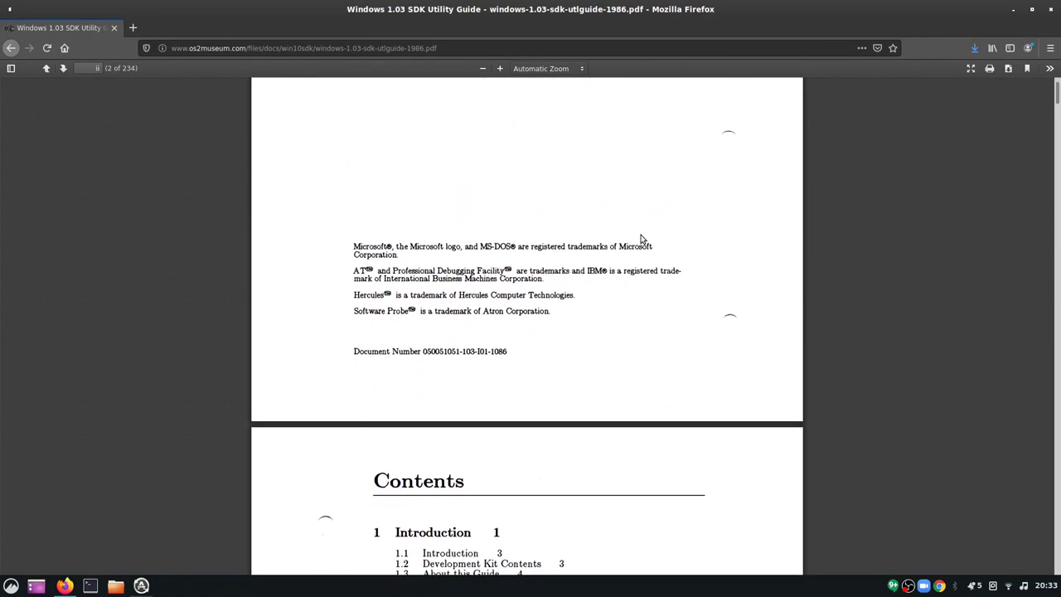
{"action": "scroll", "coordinate": [640, 240], "scroll_direction": "down", "scroll_amount": 10}
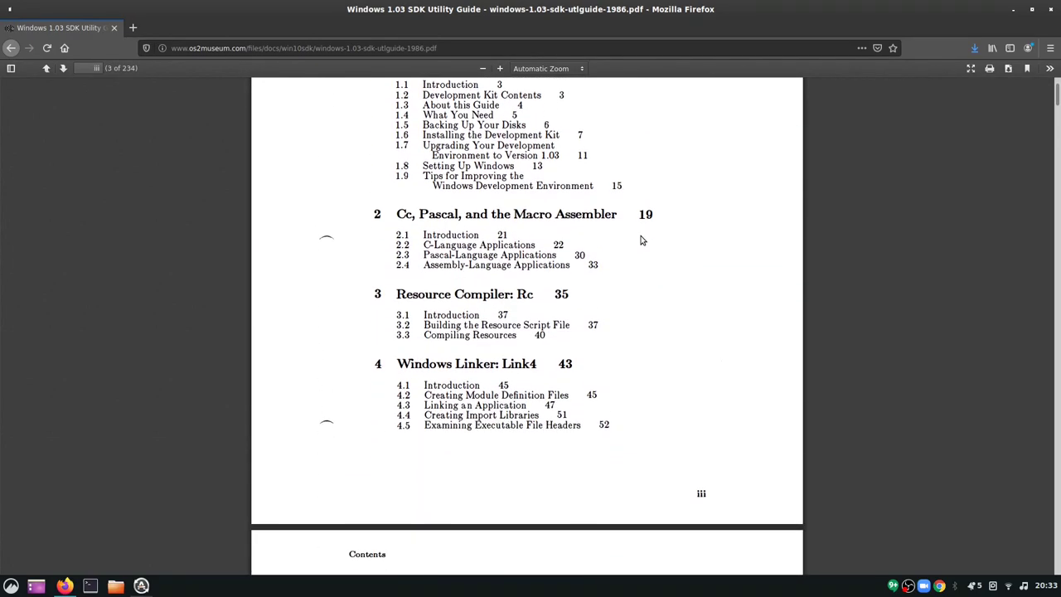
{"action": "scroll", "coordinate": [641, 240], "scroll_direction": "down", "scroll_amount": 2}
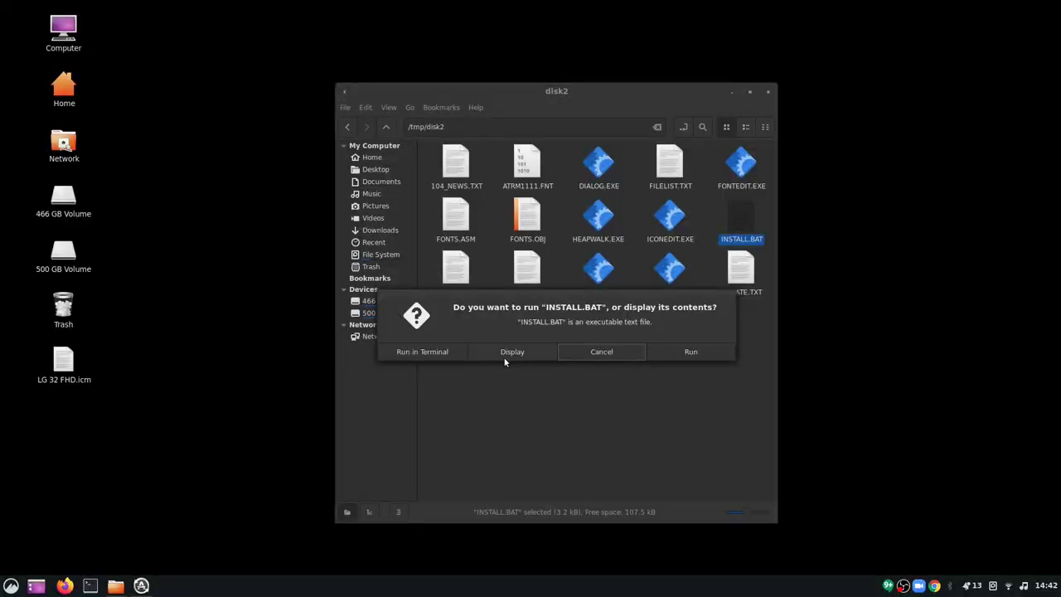
Display the contents of INSTALL.BAT and README.TXT from the /tmp/disk2 folder in the text editor.
{"action": "left_click", "coordinate": [504, 360]}
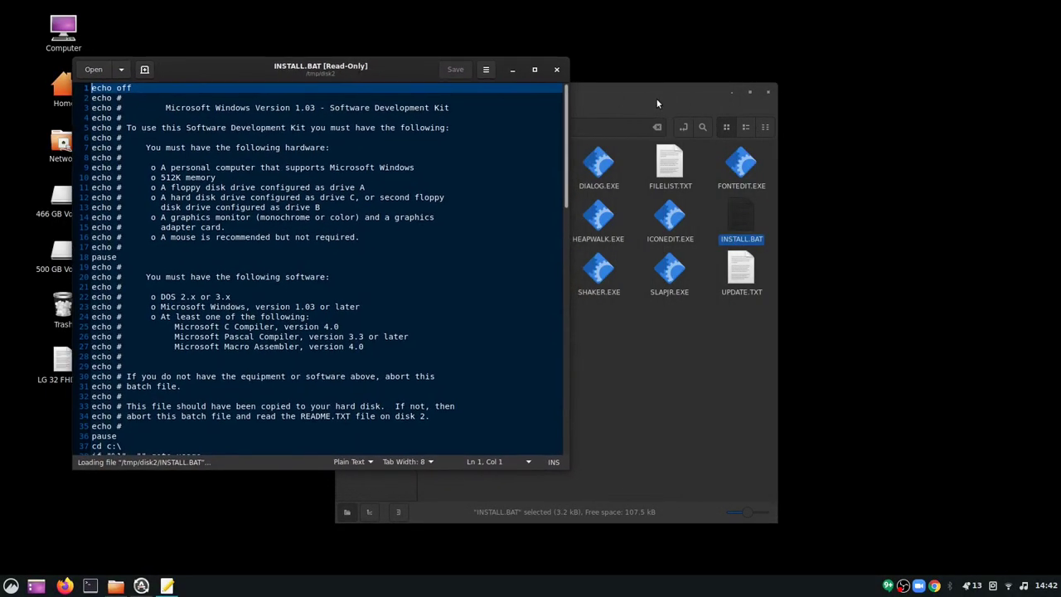
{"action": "left_click_drag", "start_coordinate": [656, 103], "coordinate": [702, 104]}
{"action": "double_click", "coordinate": [582, 289]}
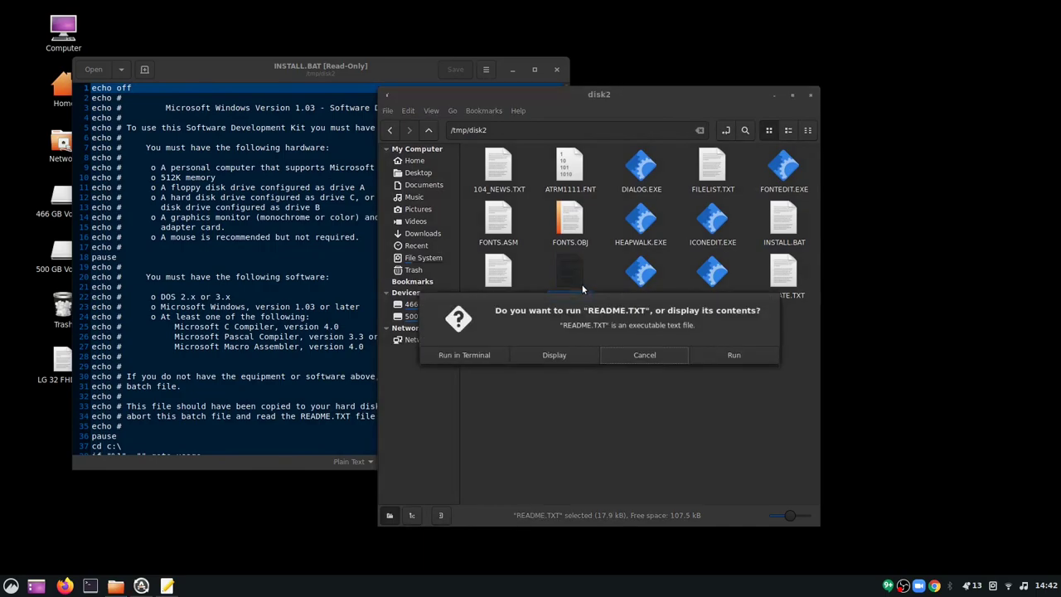
{"action": "left_click", "coordinate": [544, 355]}
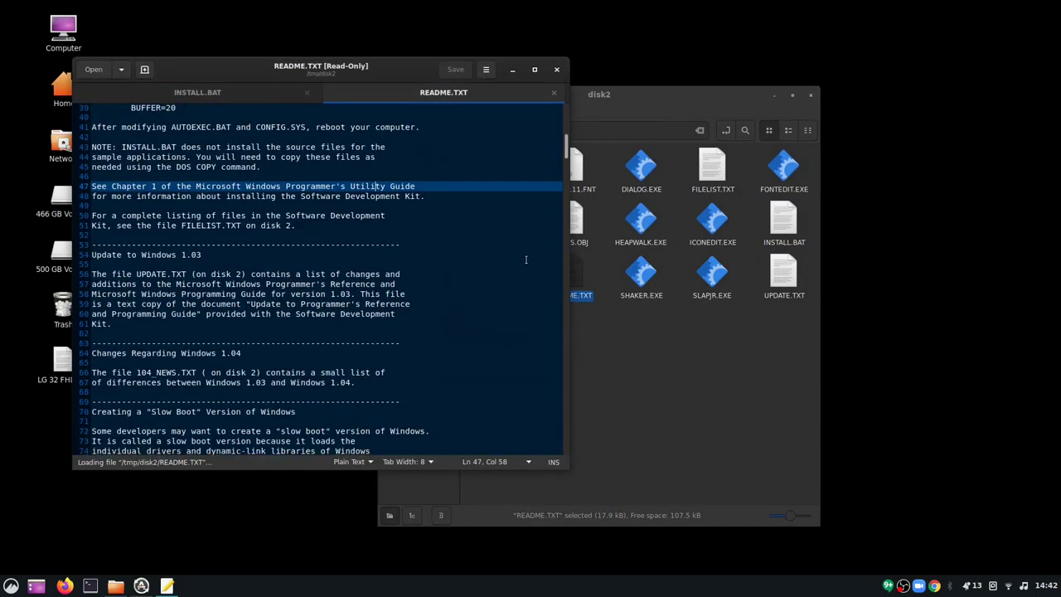
Read the required software in INSTALL.BAT, highlighting the lines for the C compiler, Pascal compiler and macro assembler.
{"action": "left_click", "coordinate": [239, 97]}
{"action": "scroll", "coordinate": [319, 168], "scroll_direction": "down", "scroll_amount": 10}
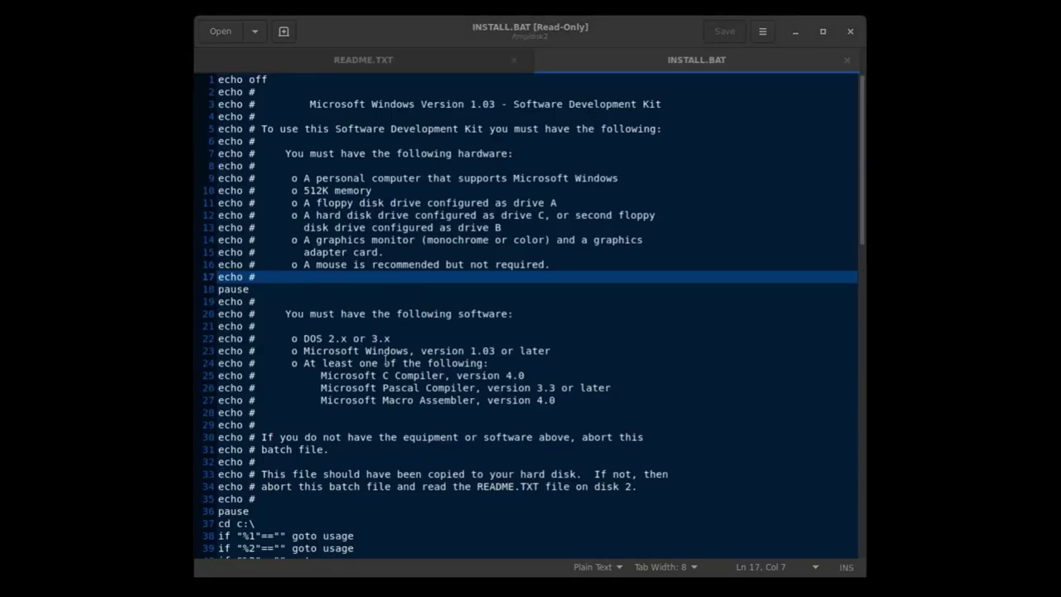
{"action": "left_click", "coordinate": [387, 350]}
{"action": "triple_click", "coordinate": [371, 365]}
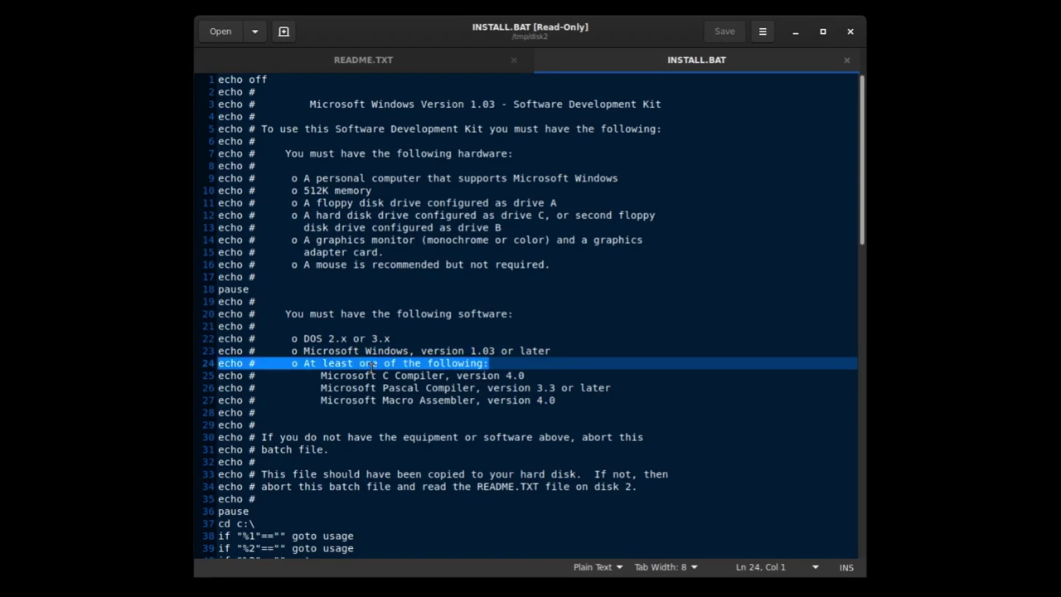
{"action": "left_click_drag", "start_coordinate": [370, 368], "coordinate": [372, 377]}
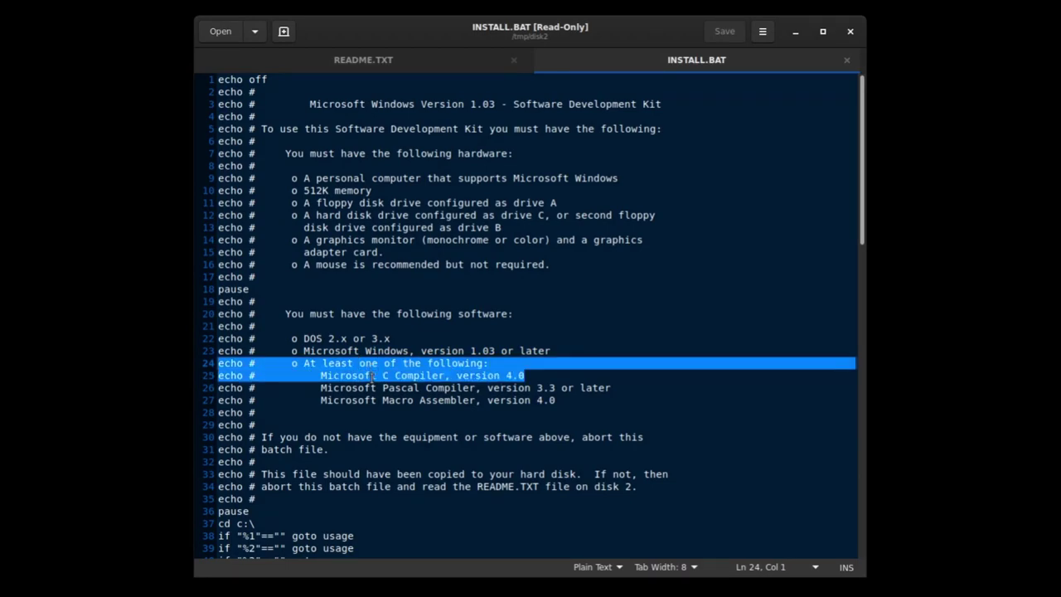
{"action": "left_click", "coordinate": [375, 387]}
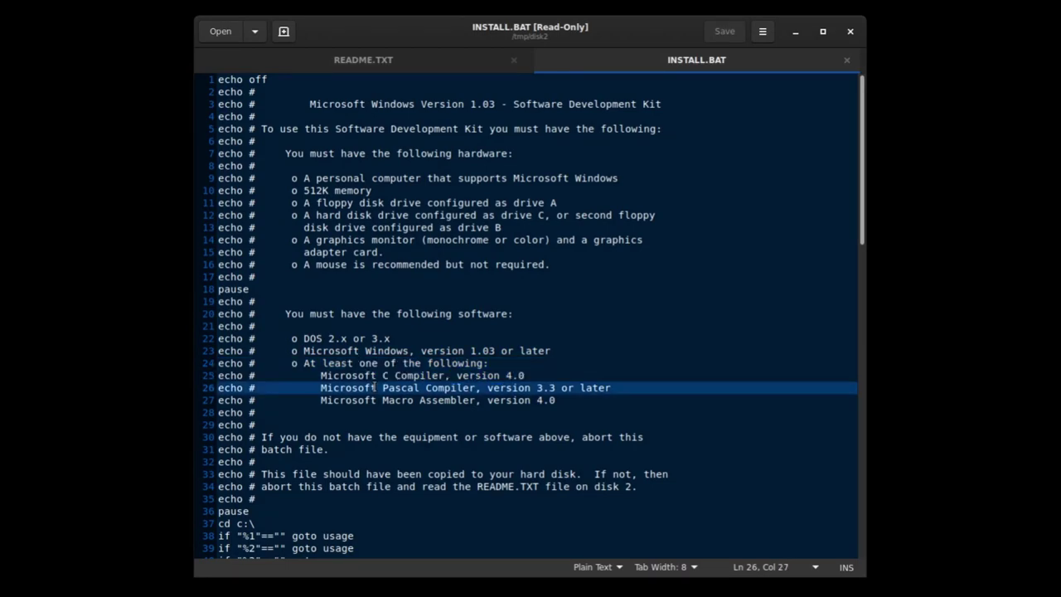
{"action": "triple_click", "coordinate": [375, 387]}
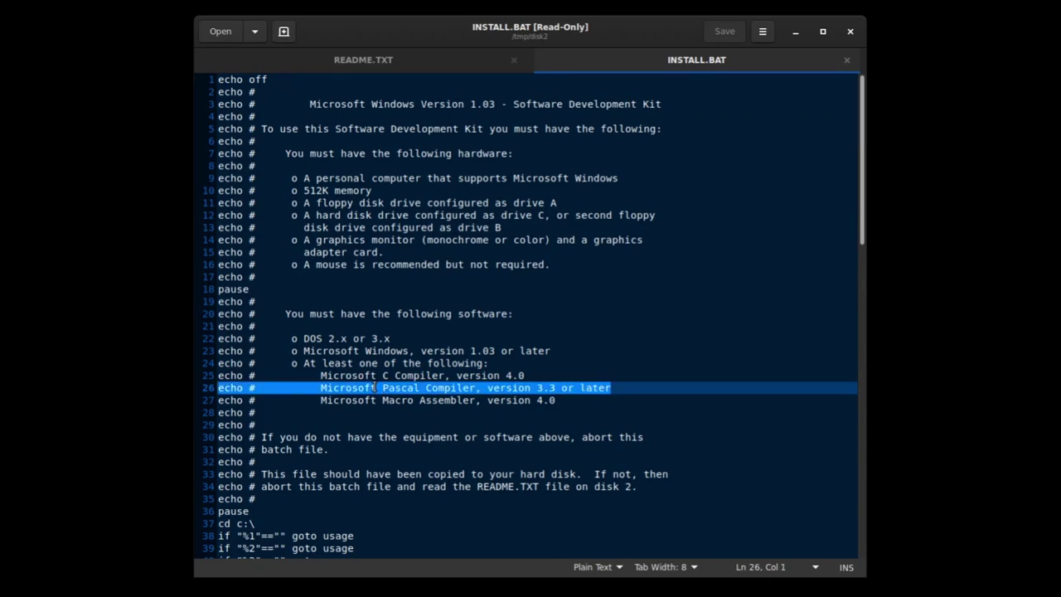
{"action": "left_click", "coordinate": [375, 400]}
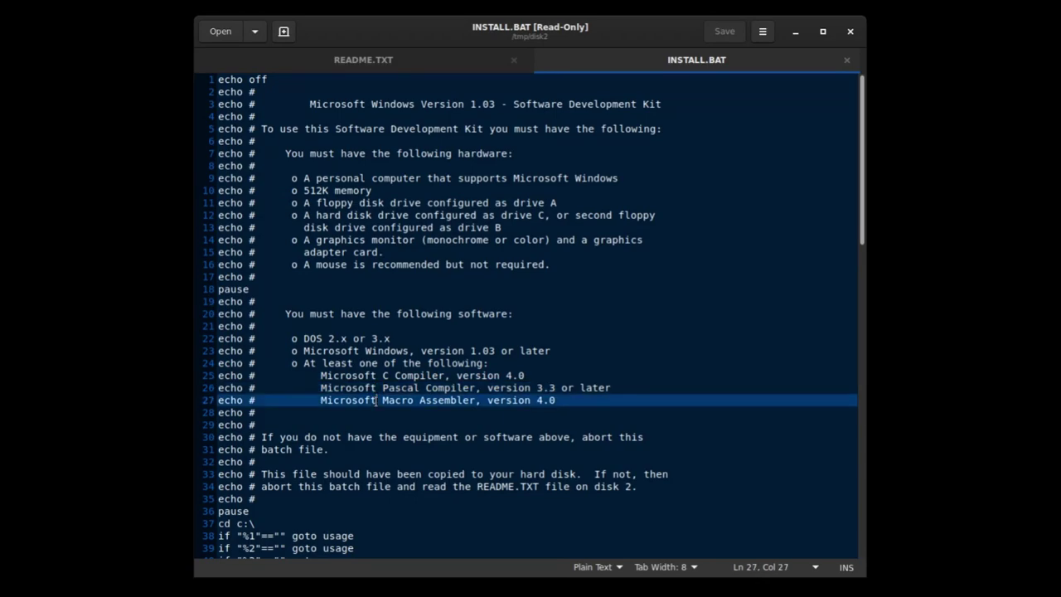
{"action": "triple_click", "coordinate": [376, 401]}
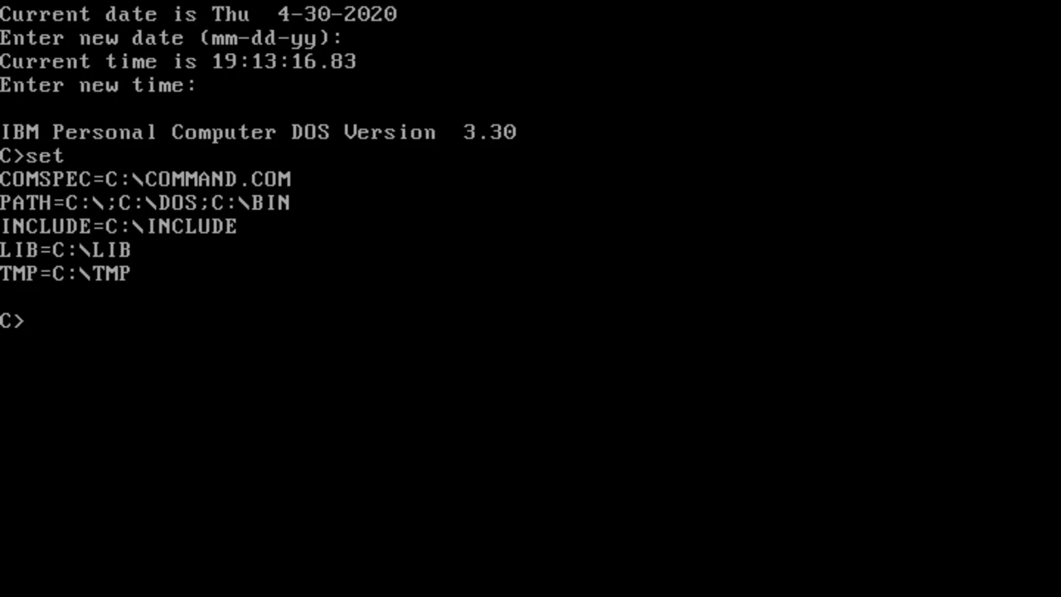
Create the directories bin, lib, include and include\sys on drive C of the DOS machine.
{"action": "type", "text": "md bin  C>md lib"}
{"action": "key", "text": "Return"}
{"action": "type", "text": "md include"}
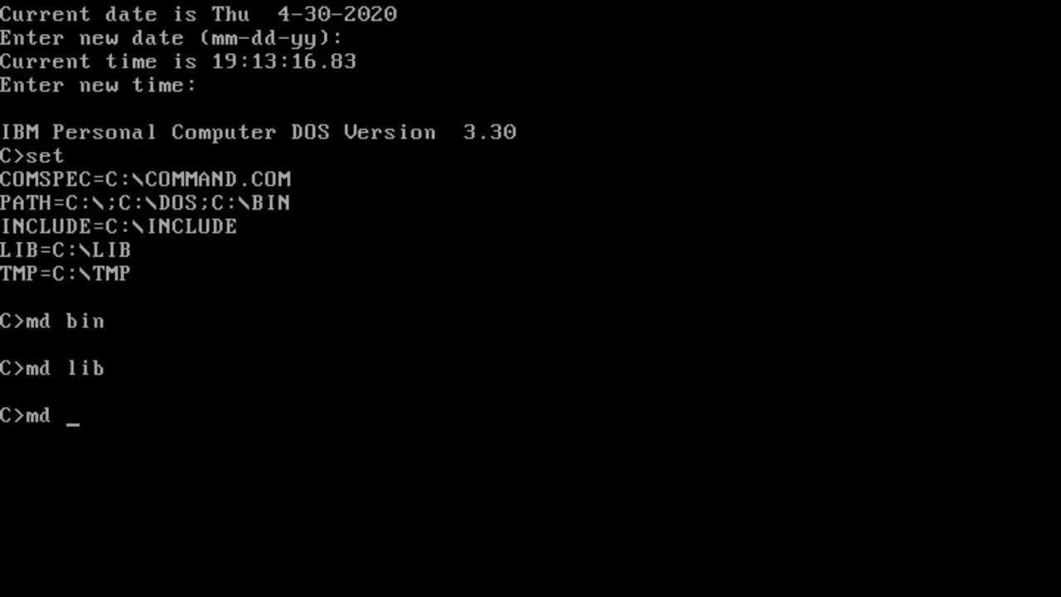
{"action": "key", "text": "Return"}
{"action": "type", "text": "md include\\sys"}
{"action": "key", "text": "Return"}
Change to the bin directory, list drive A's compiler disk and copy all its files to \bin.
{"action": "type", "text": "cd bin dir a:"}
{"action": "key", "text": "Return"}
{"action": "type", "text": "copy a:*."}
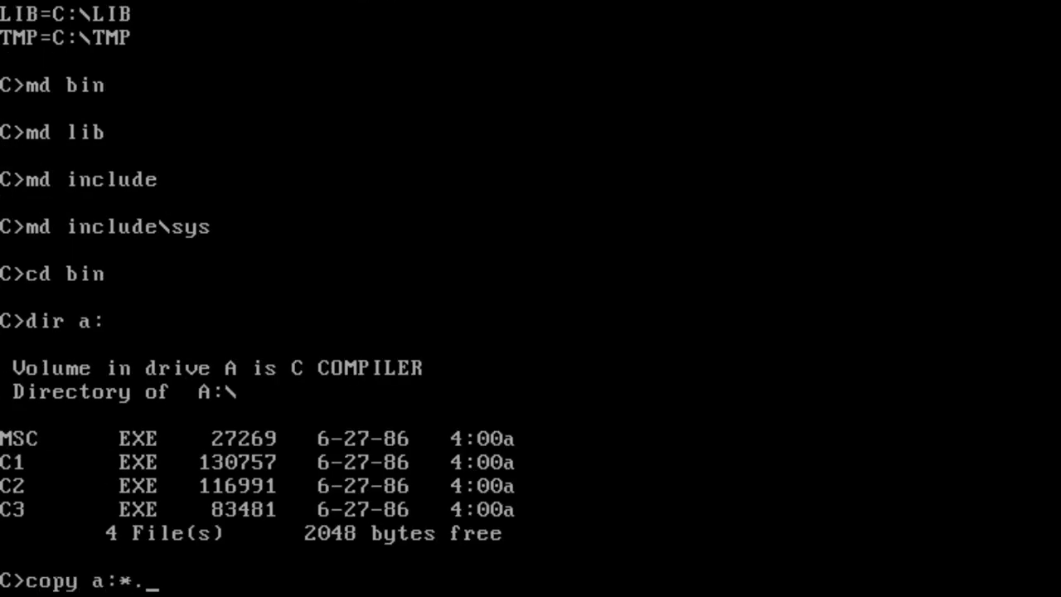
{"action": "type", "text": "* \bin"}
{"action": "key", "text": "Return"}
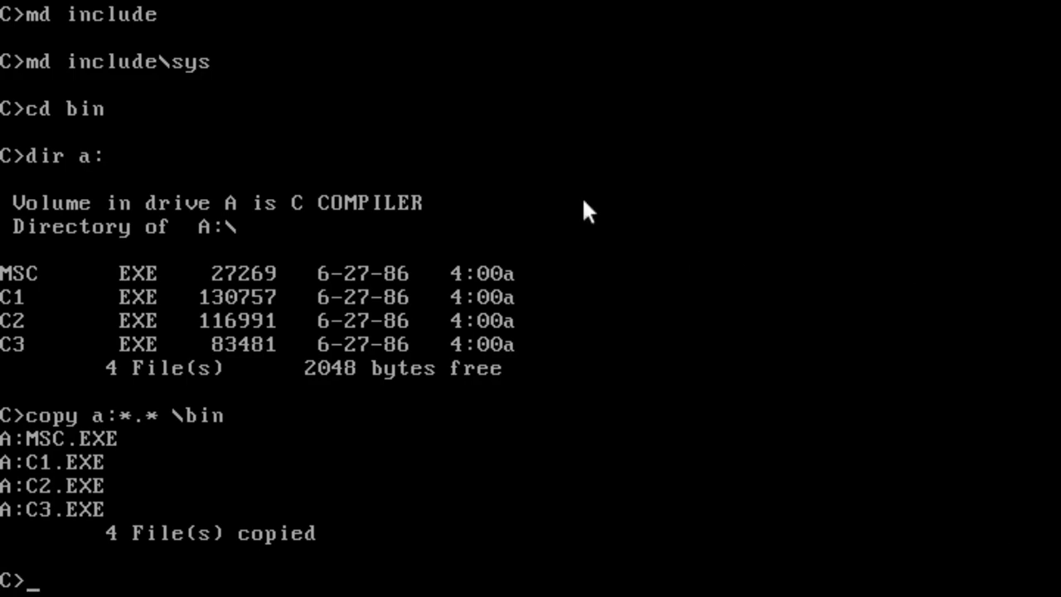
List the C utilities disk in drive A and copy its *.exe files to \bin.
{"action": "type", "text": "dir a:"}
{"action": "key", "text": "Return"}
{"action": "type", "text": "copy a:*.exe \bin"}
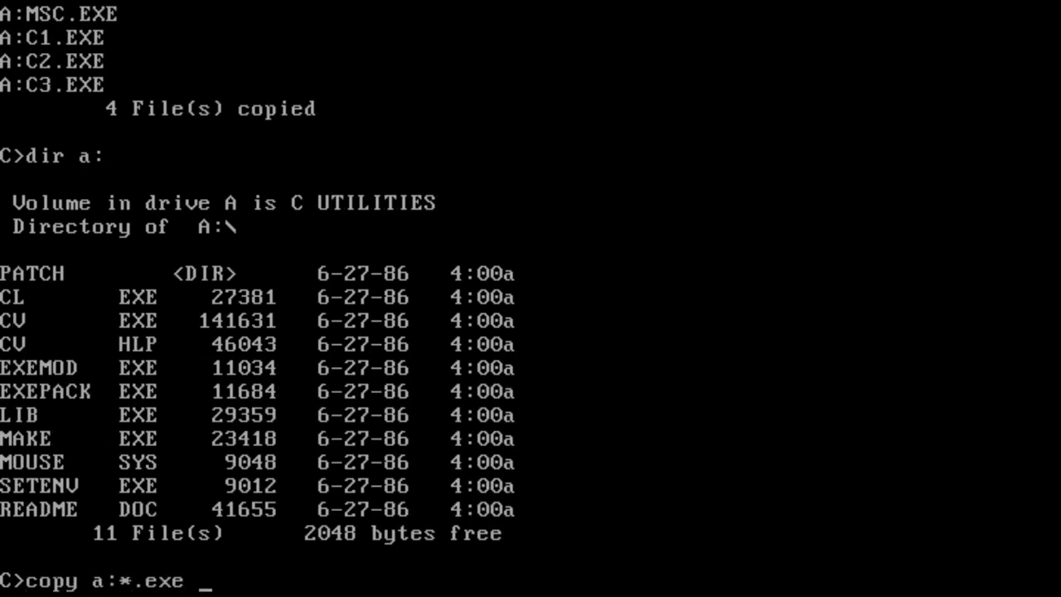
{"action": "key", "text": "Return"}
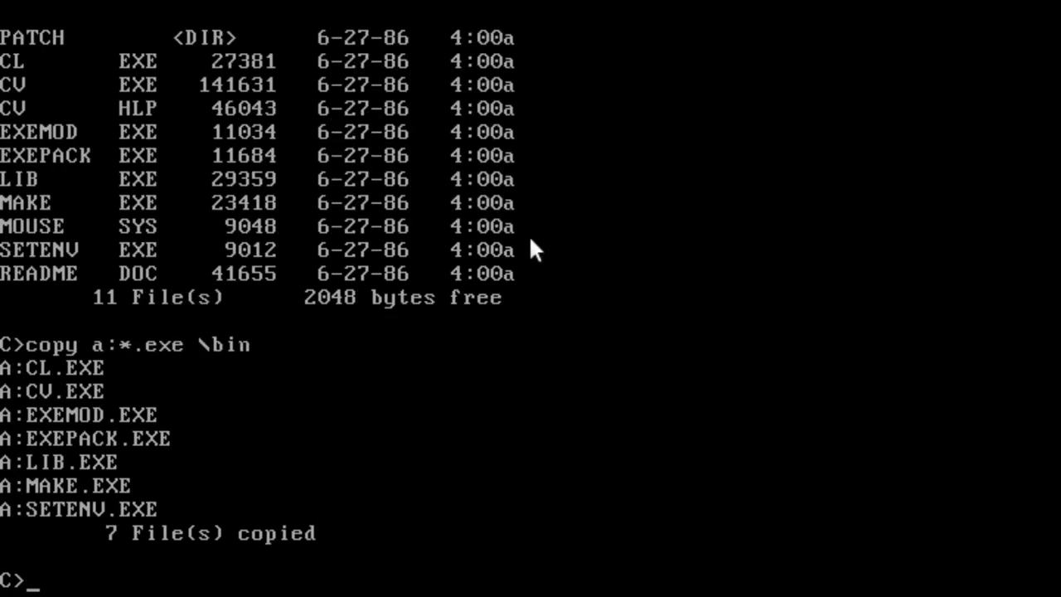
Copy a:\link.exe to \bin and list the contents of the bin directory.
{"action": "type", "text": "copy a:*.exe"}
{"action": "key", "text": "BackSpace"}
{"action": "key", "text": "BackSpace"}
{"action": "key", "text": "BackSpace"}
{"action": "key", "text": "BackSpace"}
{"action": "key", "text": "BackSpace"}
{"action": "key", "text": "BackSpace"}
{"action": "type", "text": "\\link.exe \\bin"}
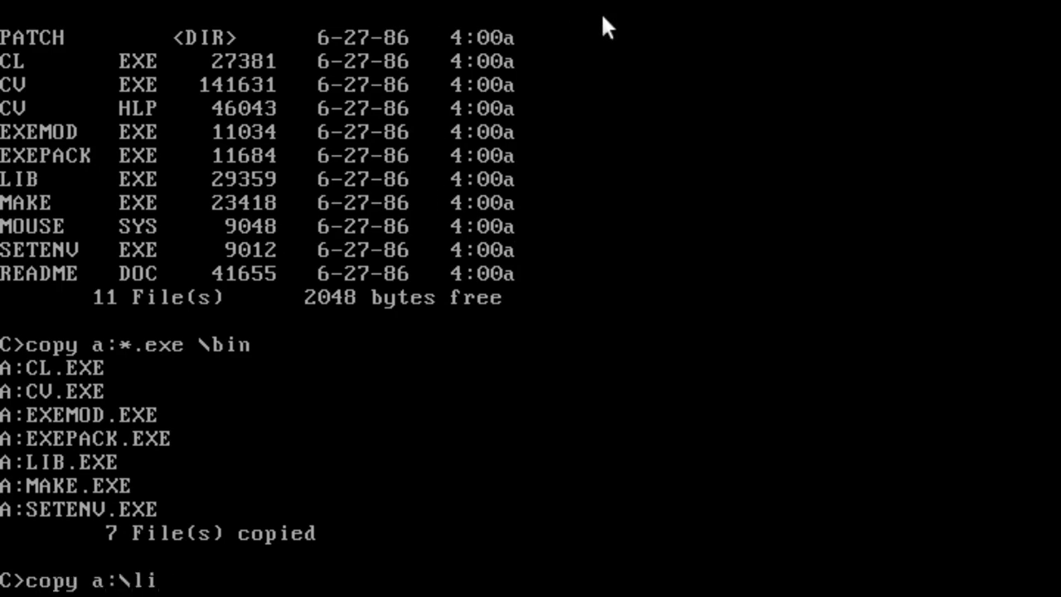
{"action": "key", "text": "Return"}
{"action": "type", "text": "dir"}
{"action": "key", "text": "Return"}
Change to the include directory and copy the *.h header files from drive A into it.
{"action": "type", "text": "cd .."}
{"action": "key", "text": "Return"}
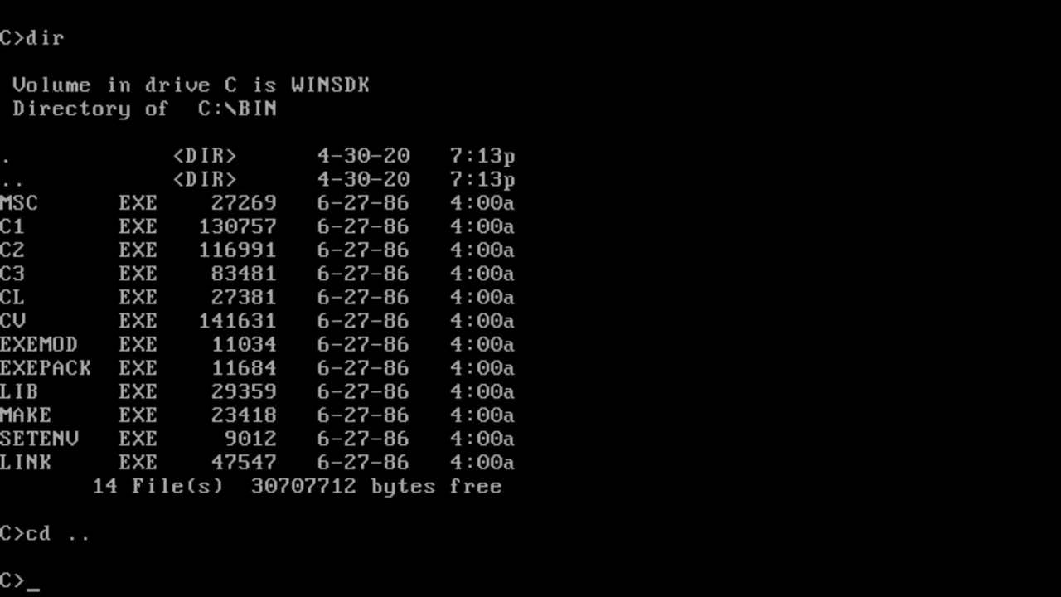
{"action": "type", "text": "cd include"}
{"action": "key", "text": "Return"}
{"action": "type", "text": "copy a:*.h ."}
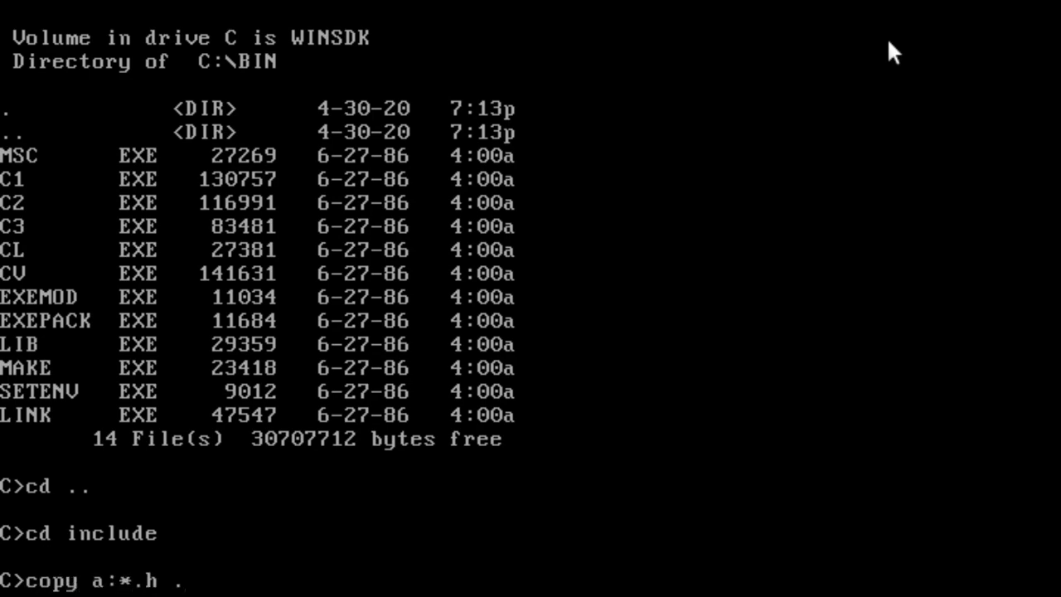
{"action": "key", "text": "Return"}
Copy a:\SYS\*.H to \INCLUDE\SYS and list the include directory.
{"action": "type", "text": "copy a:\\SYS"}
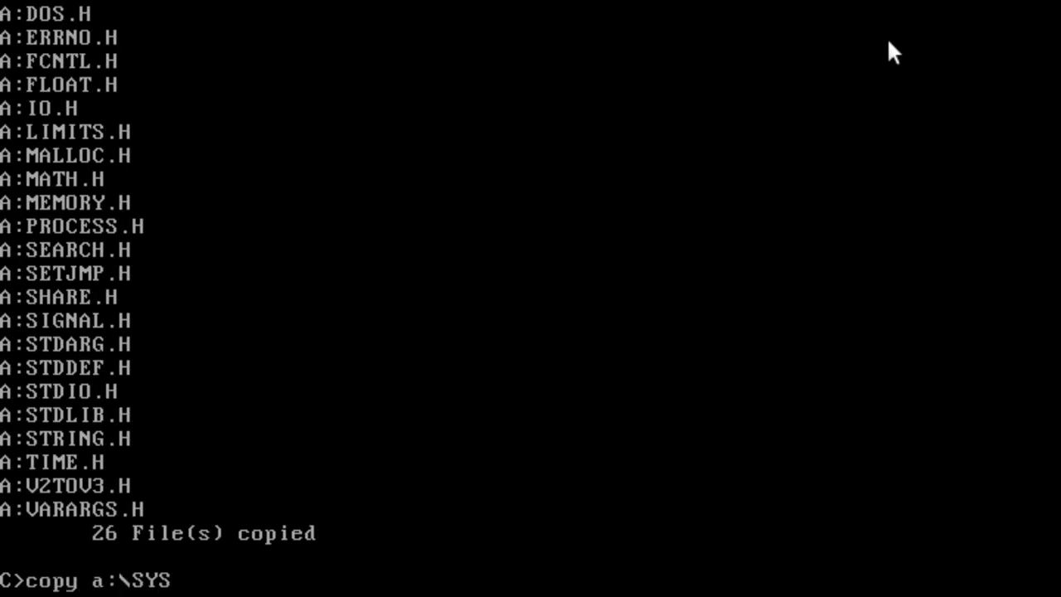
{"action": "type", "text": "\\*.H \\INCLUDE\\SYS"}
{"action": "key", "text": "Return"}
{"action": "type", "text": "dir"}
{"action": "key", "text": "Return"}
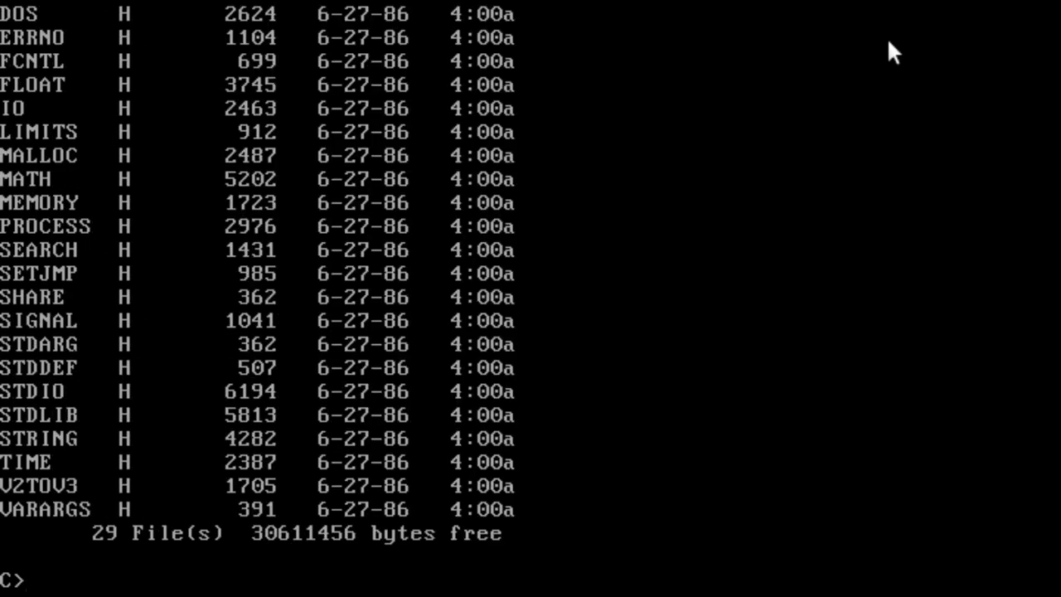
Change to \lib, list the .lib files on drive A and copy a:\*.lib to \lib.
{"action": "type", "text": "cd \\lib"}
{"action": "key", "text": "Return"}
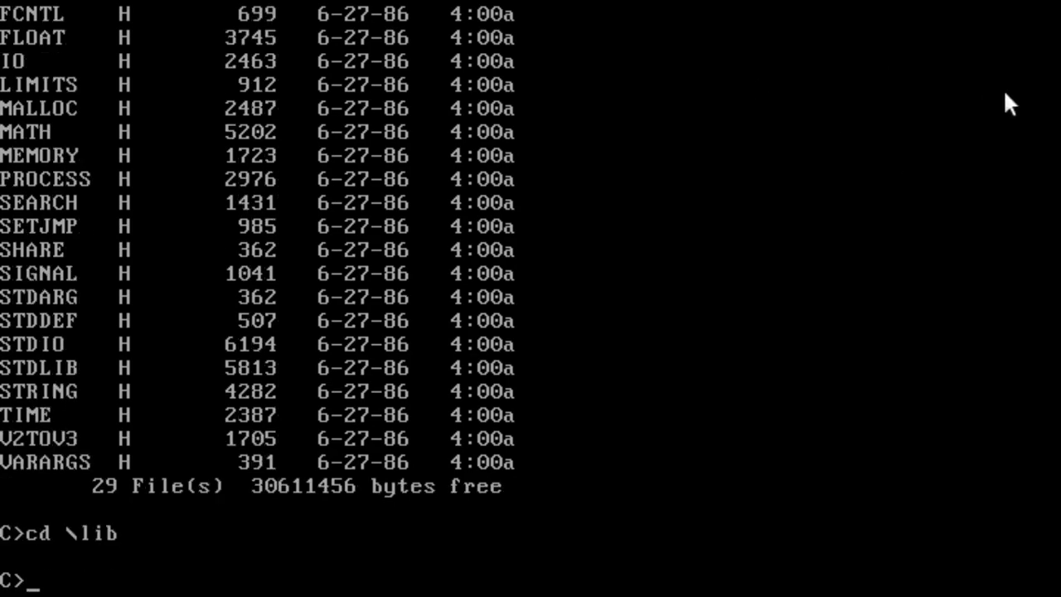
{"action": "type", "text": "dir A:\\*.lib"}
{"action": "key", "text": "Return"}
{"action": "type", "text": "copy a:\\*.lib \\lib"}
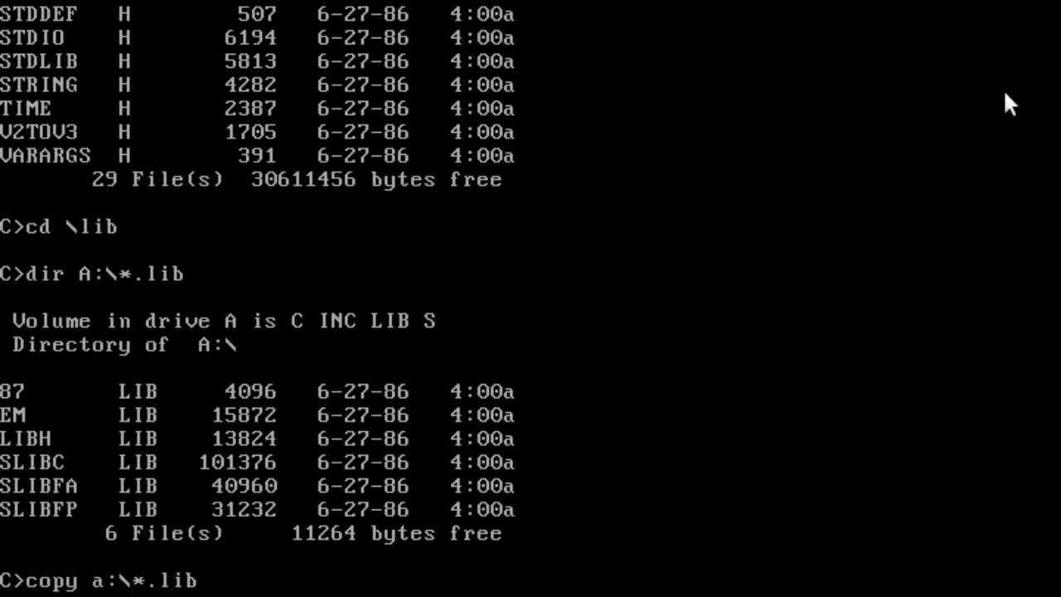
{"action": "key", "text": "Return"}
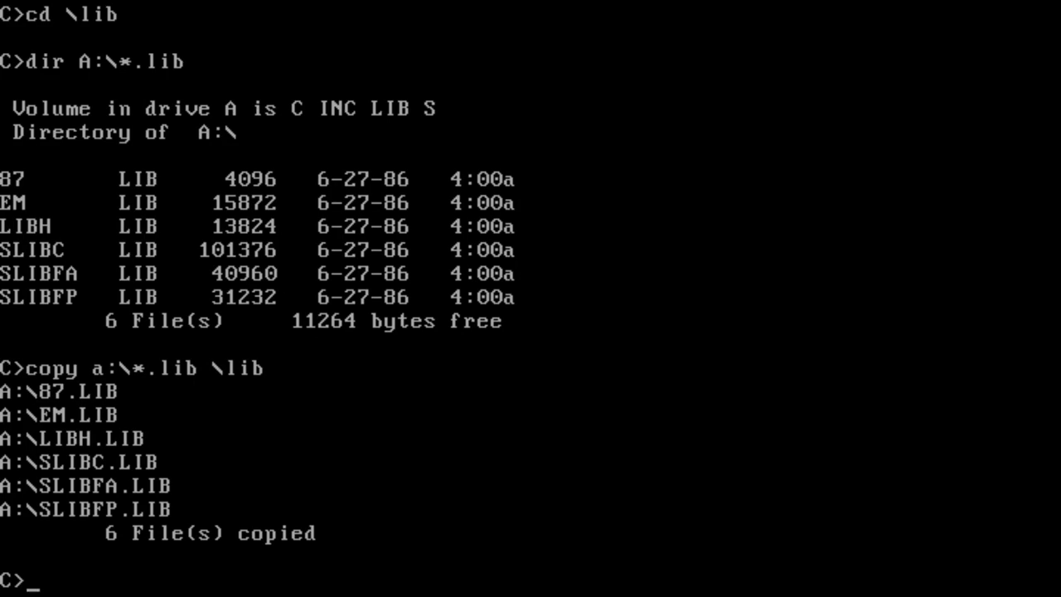
List the C LIB M C disk in drive A and copy all its files to \lib.
{"action": "type", "text": "dir a:"}
{"action": "key", "text": "Return"}
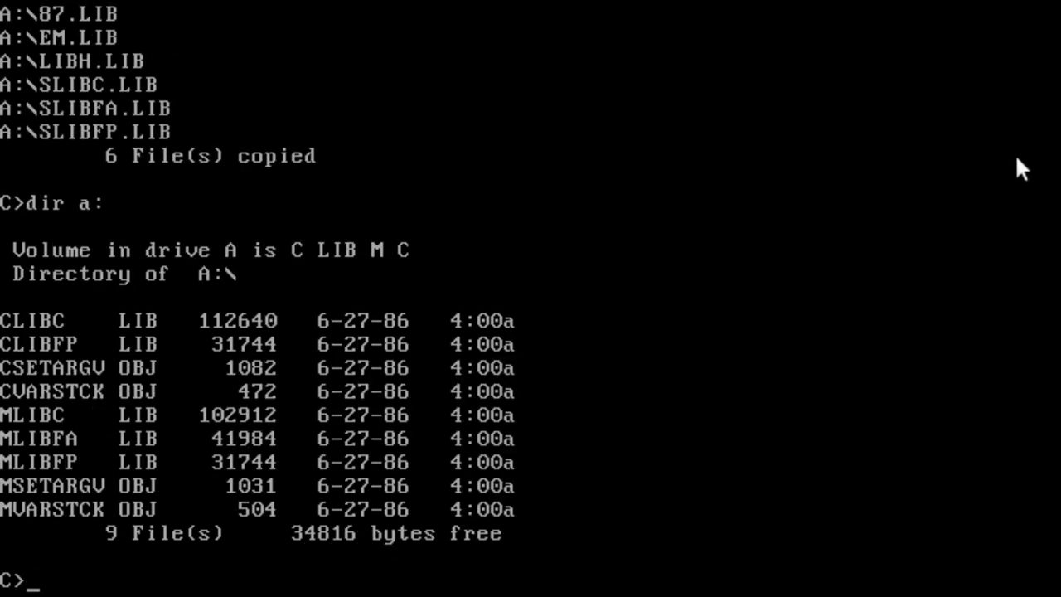
{"action": "type", "text": "copy a:\\* ."}
{"action": "key", "text": "Return"}
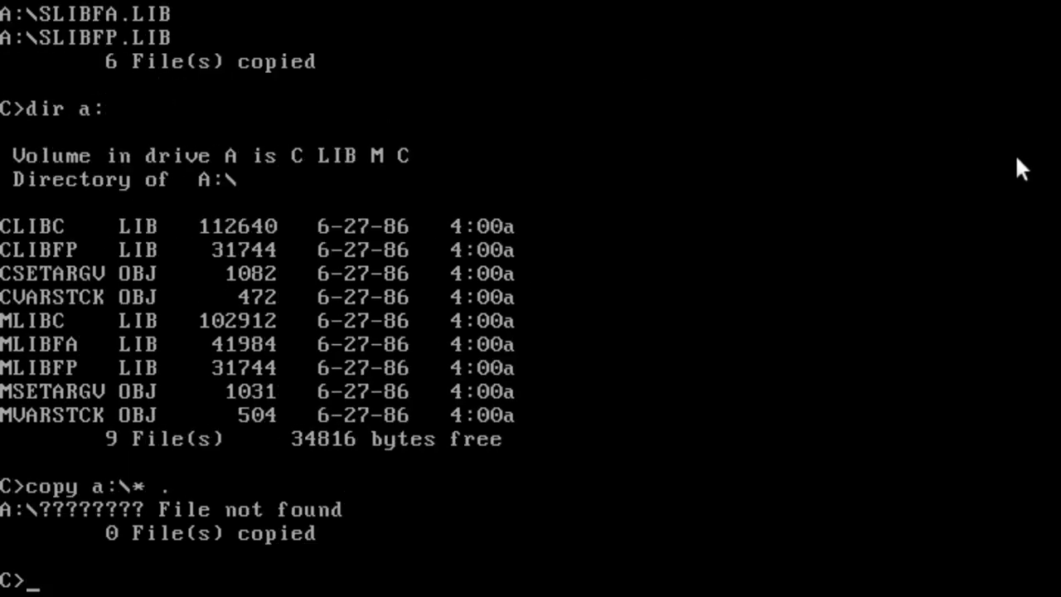
{"action": "type", "text": "copy a:*.* \\lib"}
{"action": "key", "text": "Return"}
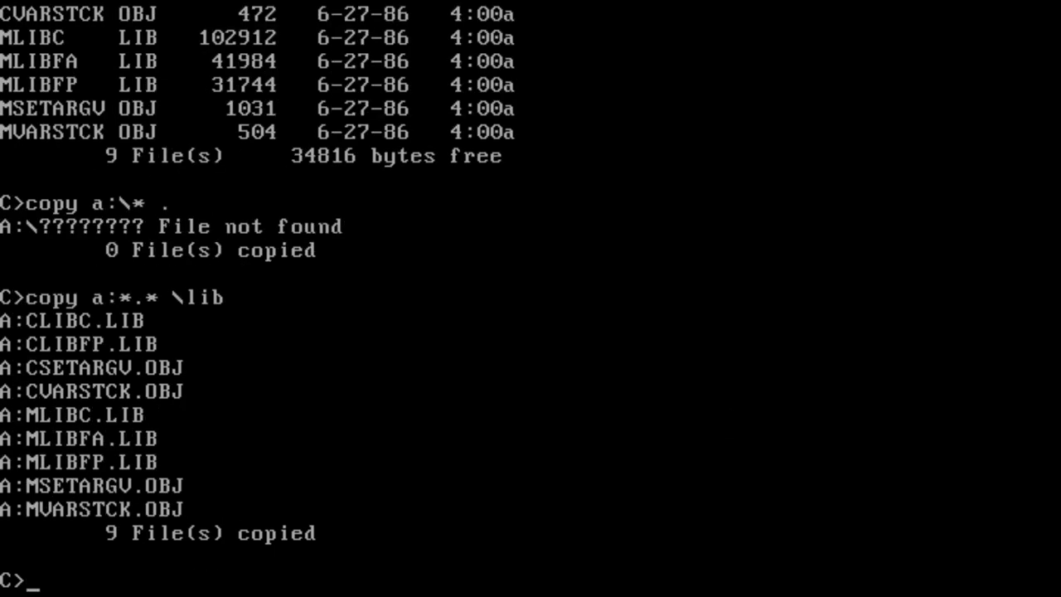
List the current directory and copy all files from the disk in drive A to c:\lib.
{"action": "type", "text": "dir"}
{"action": "key", "text": "Return"}
{"action": "type", "text": "copy a:*.* c:\\lib"}
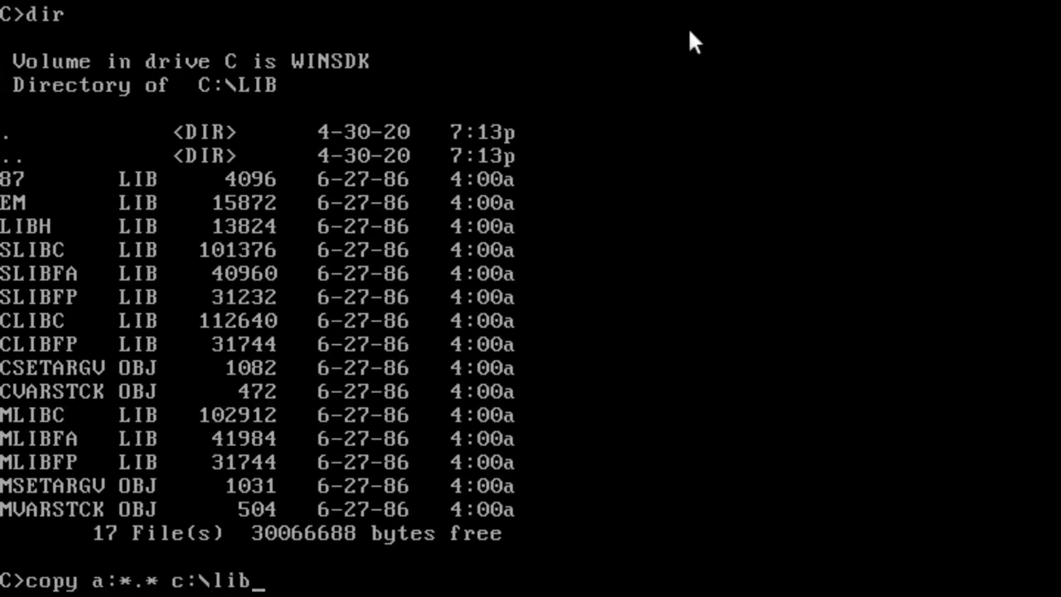
{"action": "key", "text": "Return"}
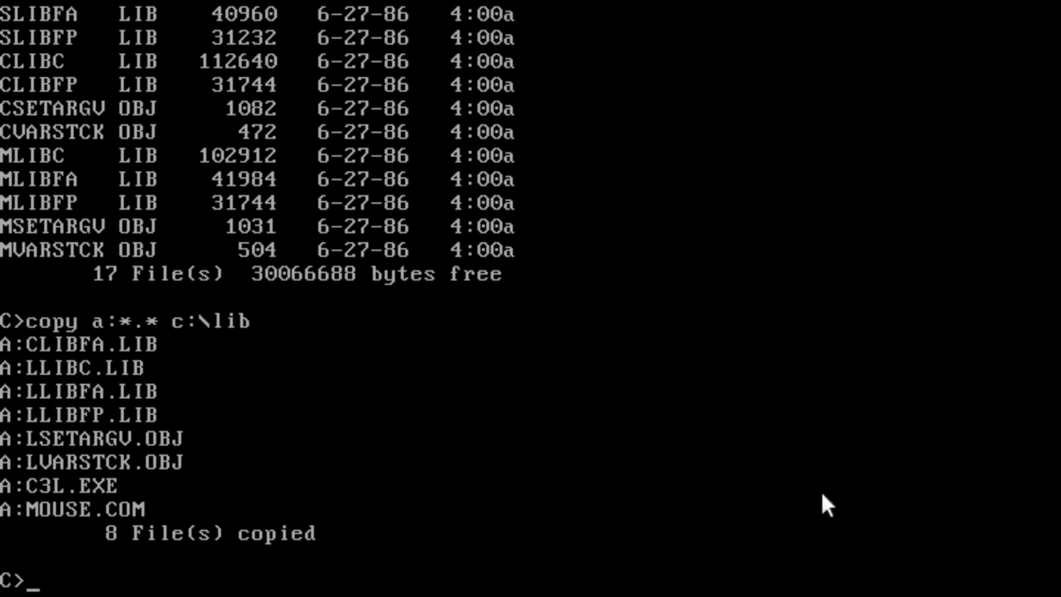
List the files of the disk in drive A, paging through the listing one screen at a time.
{"action": "type", "text": "dir a:"}
{"action": "key", "text": "Return"}
{"action": "type", "text": "dir a:|more"}
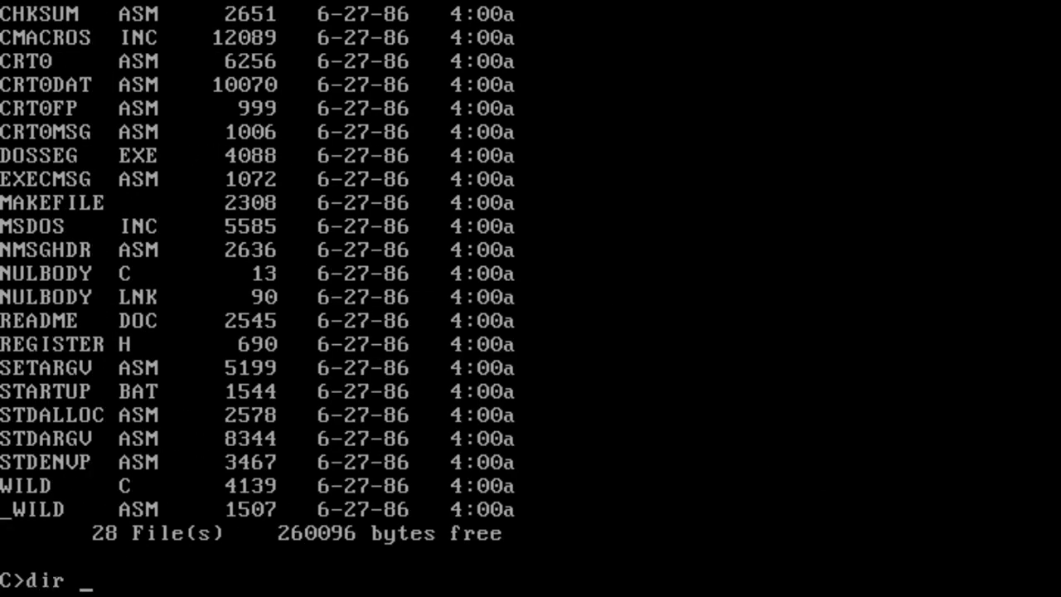
{"action": "key", "text": "Return"}
{"action": "key", "text": "space"}
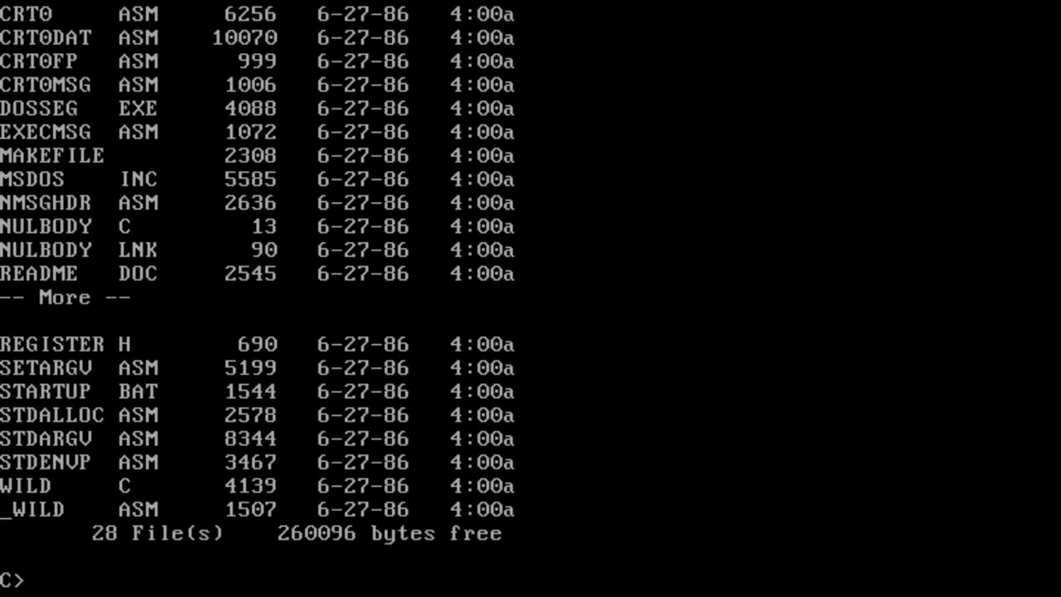
Open hello.c in the sled editor and start it with #include <stdio.h> followed by a blank line.
{"action": "type", "text": "sled hello.c"}
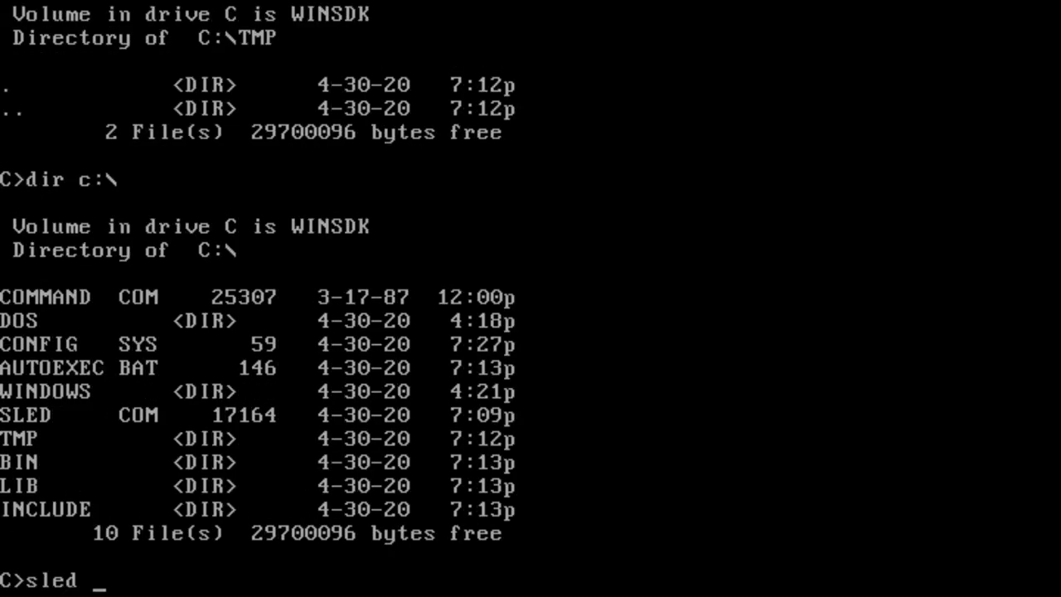
{"action": "key", "text": "Return"}
{"action": "type", "text": "#include <stdio.h>"}
{"action": "key", "text": "Return"}
{"action": "key", "text": "Return"}
Write void main() with printf("Hello from DOS!\n"); close the function and leave the editor.
{"action": "type", "text": "void"}
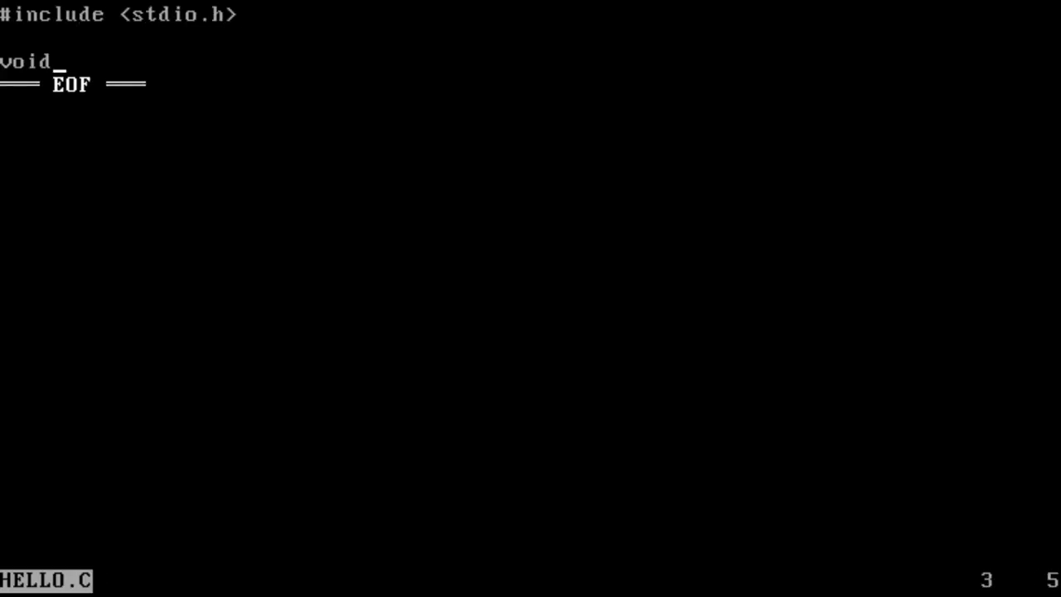
{"action": "type", "text": " main() {"}
{"action": "key", "text": "Return"}
{"action": "type", "text": "printf(\"Hello from DOS!\\n\");"}
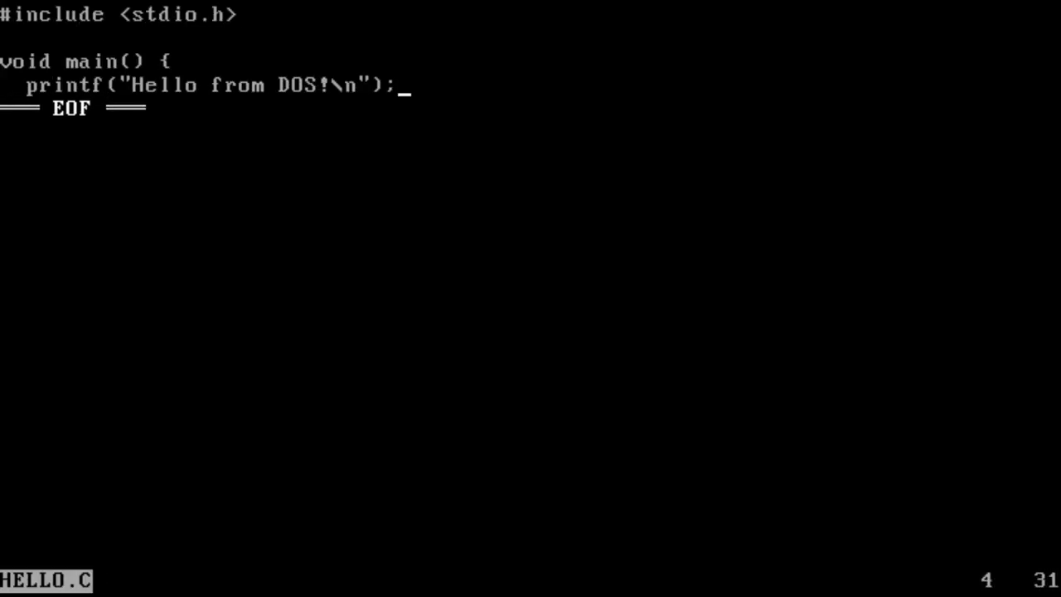
{"action": "key", "text": "Return"}
{"action": "type", "text": "}"}
{"action": "key", "text": "Return"}
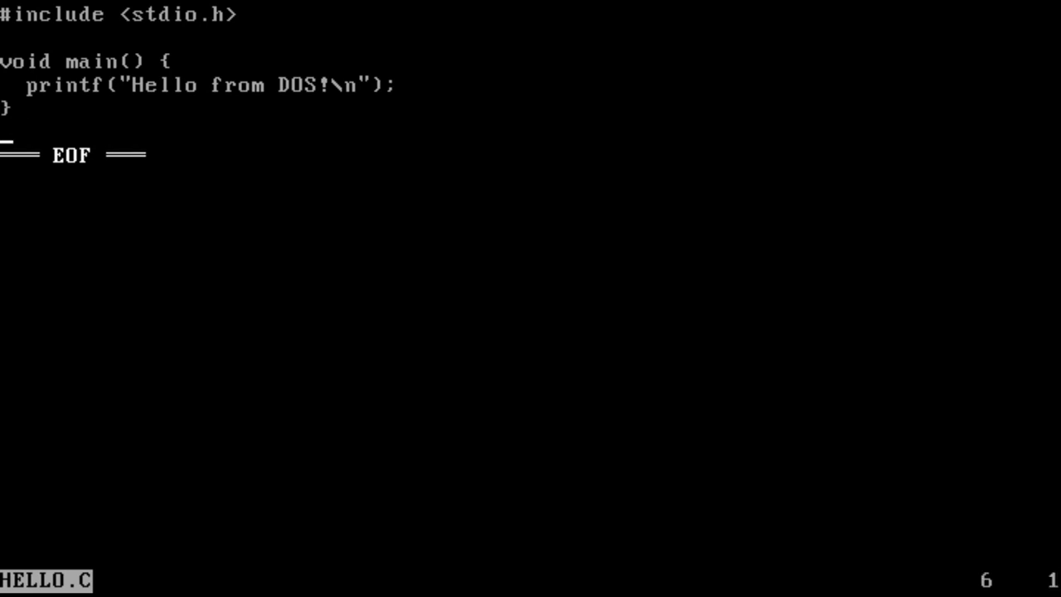
{"action": "key", "text": "Return"}
{"action": "key", "text": "Escape"}
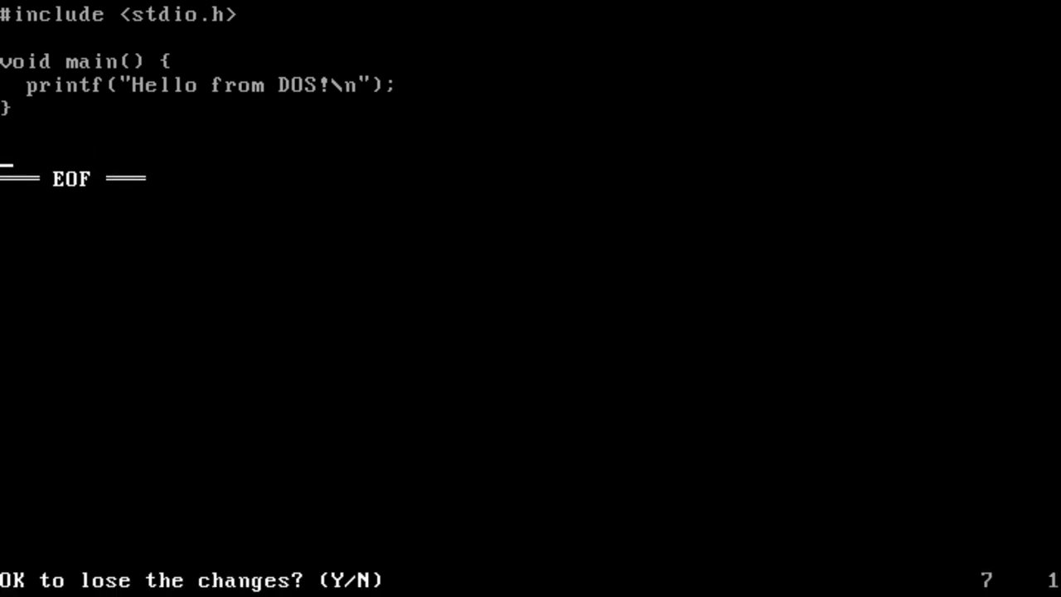
Compile hello.c with cl, list the directory and run the hello program.
{"action": "type", "text": "ycl hello.c"}
{"action": "key", "text": "Return"}
{"action": "type", "text": "dir"}
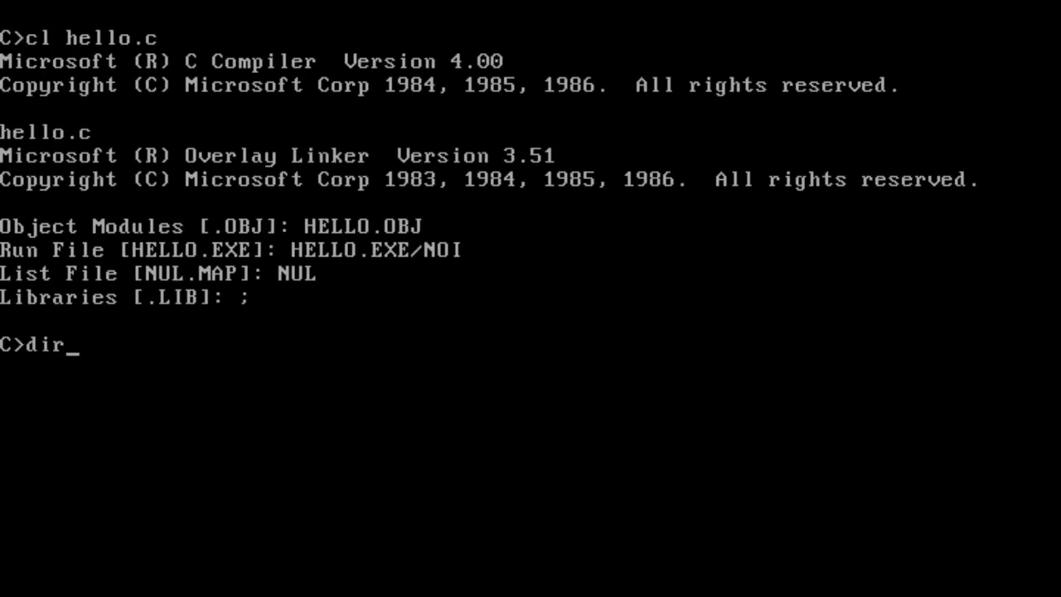
{"action": "key", "text": "Return"}
{"action": "type", "text": "hello"}
{"action": "key", "text": "Return"}
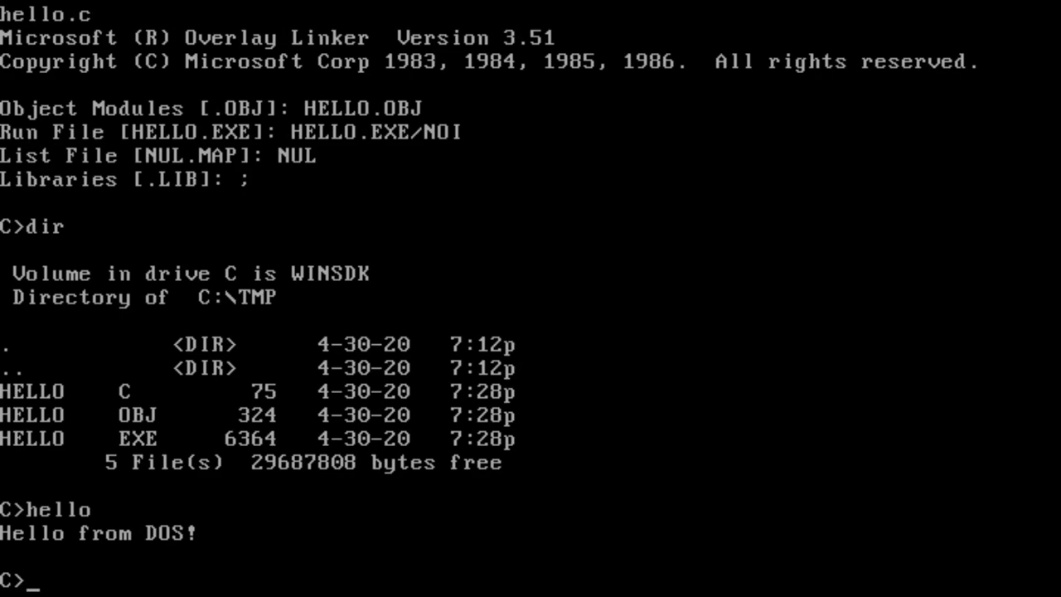
Clear the screen, list drive A and copy install.bat from it to the hard disk.
{"action": "type", "text": "cls"}
{"action": "key", "text": "Return"}
{"action": "type", "text": "dir a:"}
{"action": "key", "text": "Return"}
{"action": "type", "text": "copy a:install.bat"}
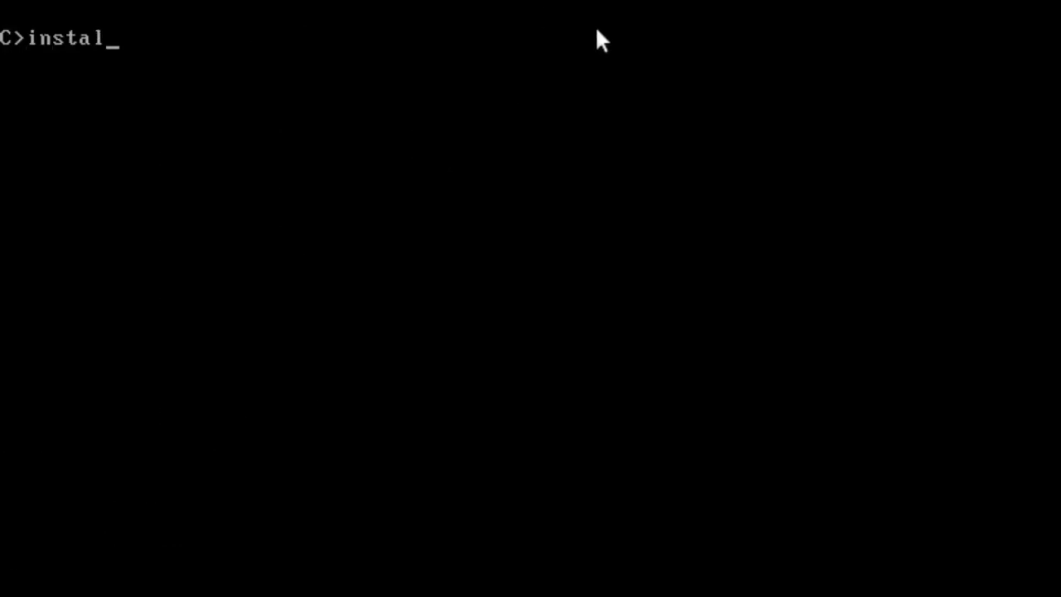
Run the SDK installer with \bin \windows \include \lib and continue through its information screens and disk requests.
{"action": "type", "text": "\\i"}
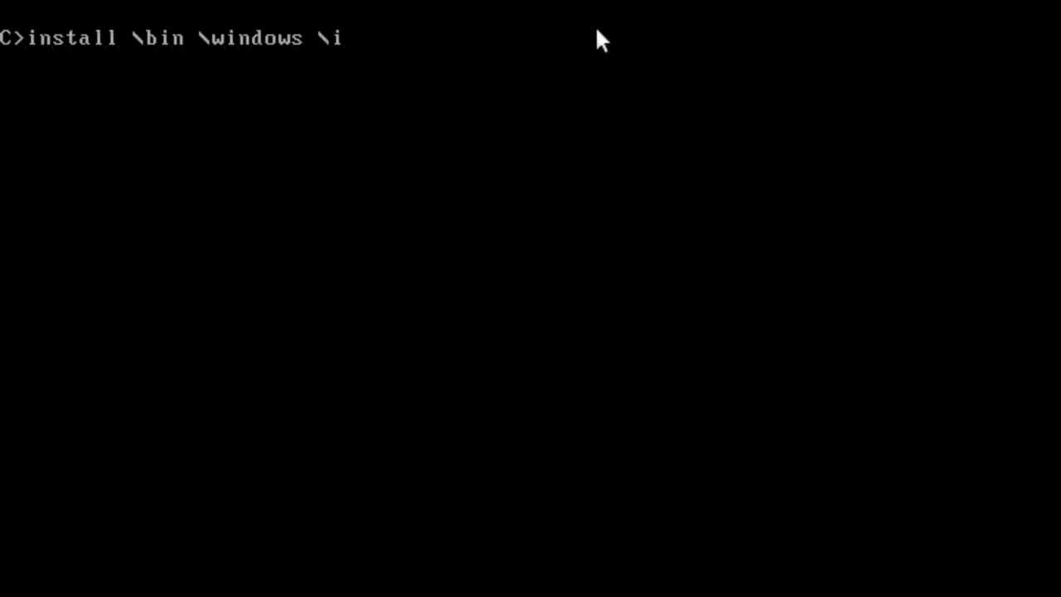
{"action": "type", "text": "nclude \\lib"}
{"action": "key", "text": "Return"}
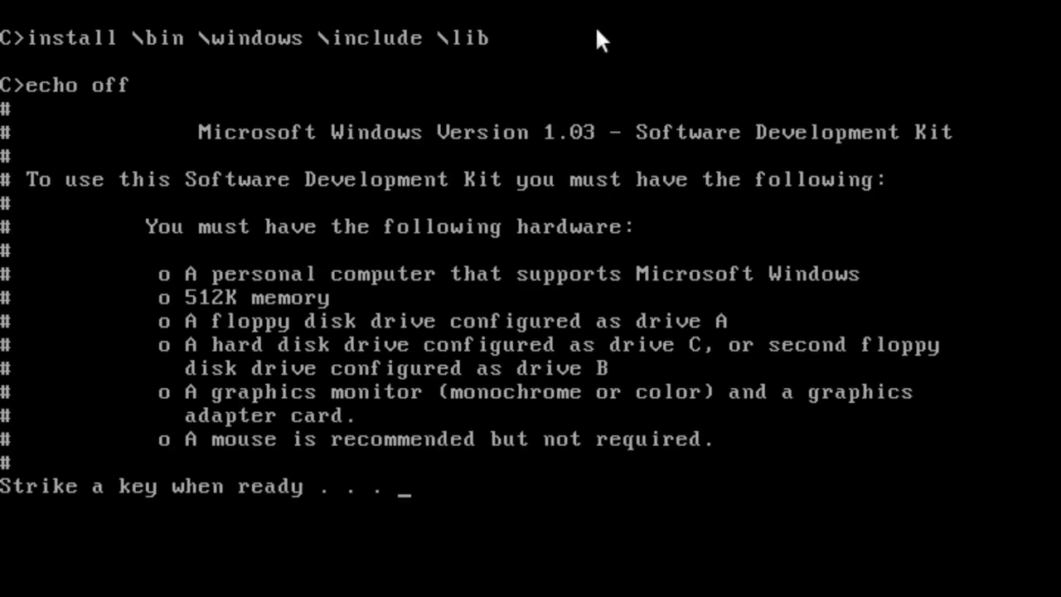
{"action": "key", "text": "Return"}
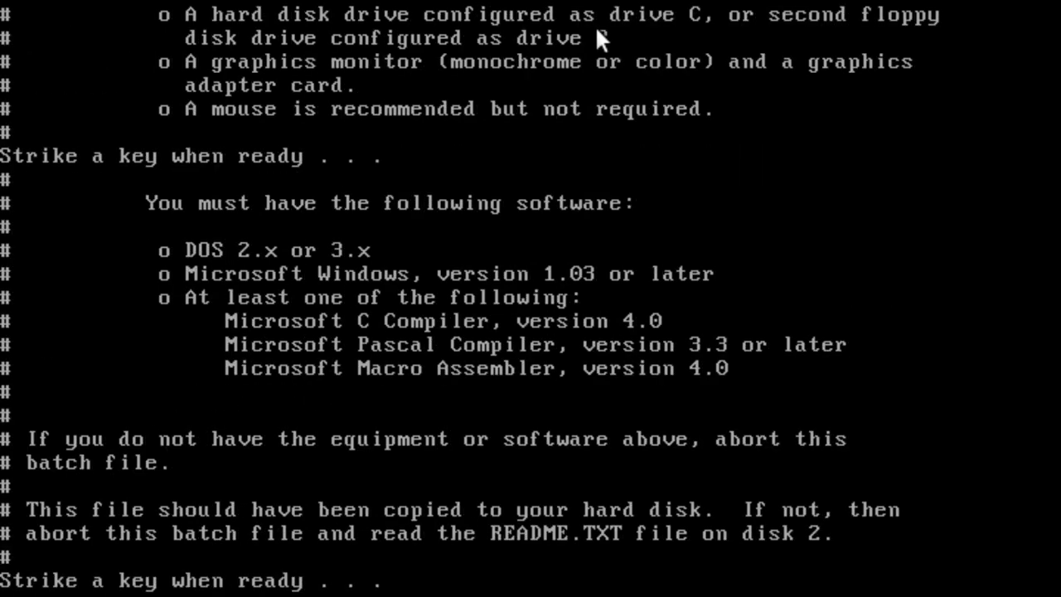
{"action": "key", "text": "Return"}
{"action": "key", "text": "Return"}
{"action": "key", "text": "Return"}
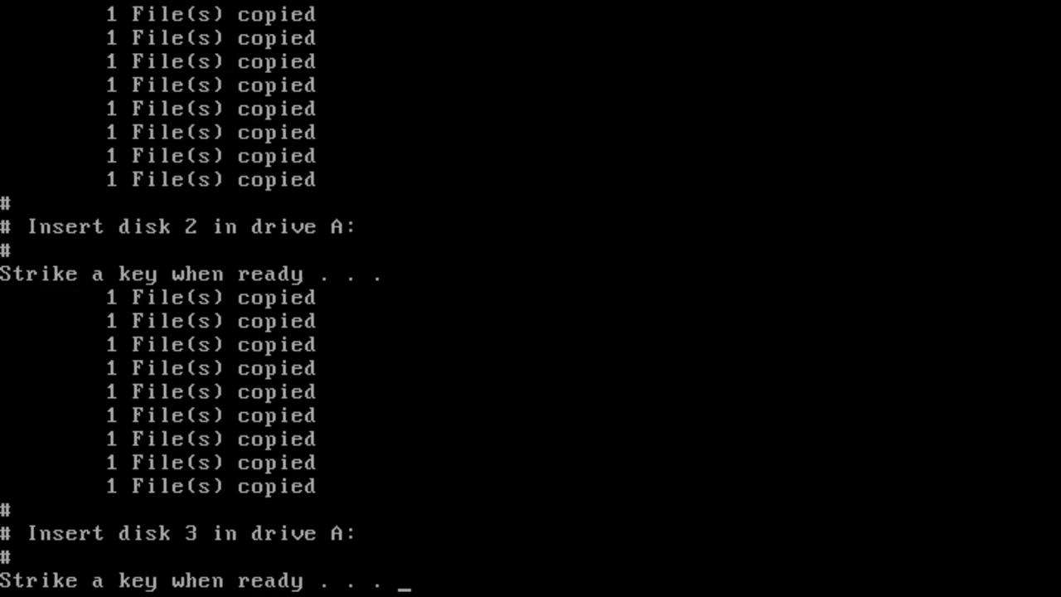
{"action": "key", "text": "Return"}
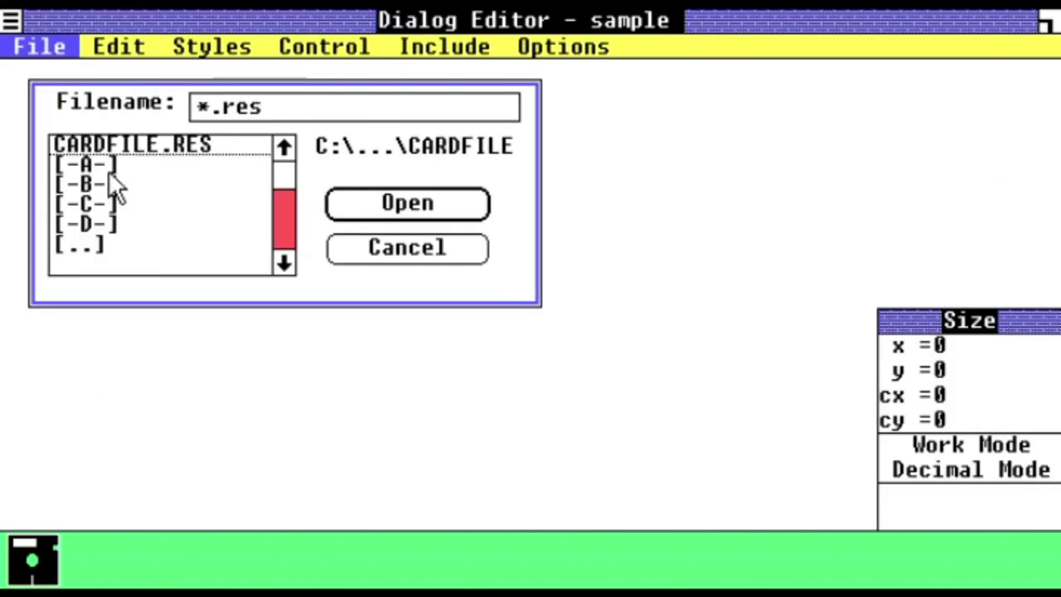
Open CARDFILE.RES in the Dialog Editor and display the first dialog in its name list.
{"action": "double_click", "coordinate": [108, 144]}
{"action": "double_click", "coordinate": [108, 148]}
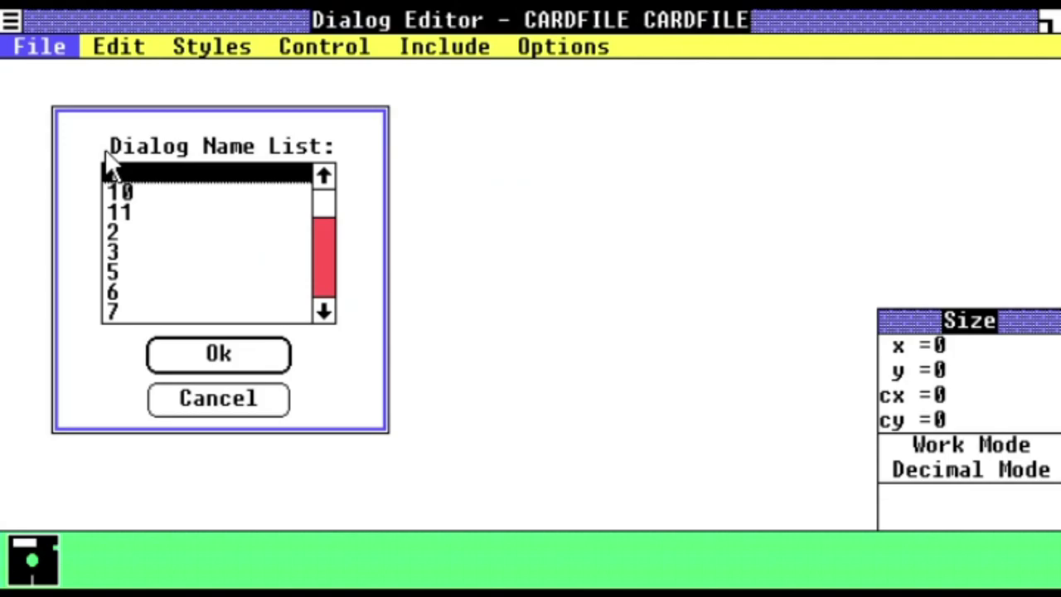
{"action": "double_click", "coordinate": [147, 170]}
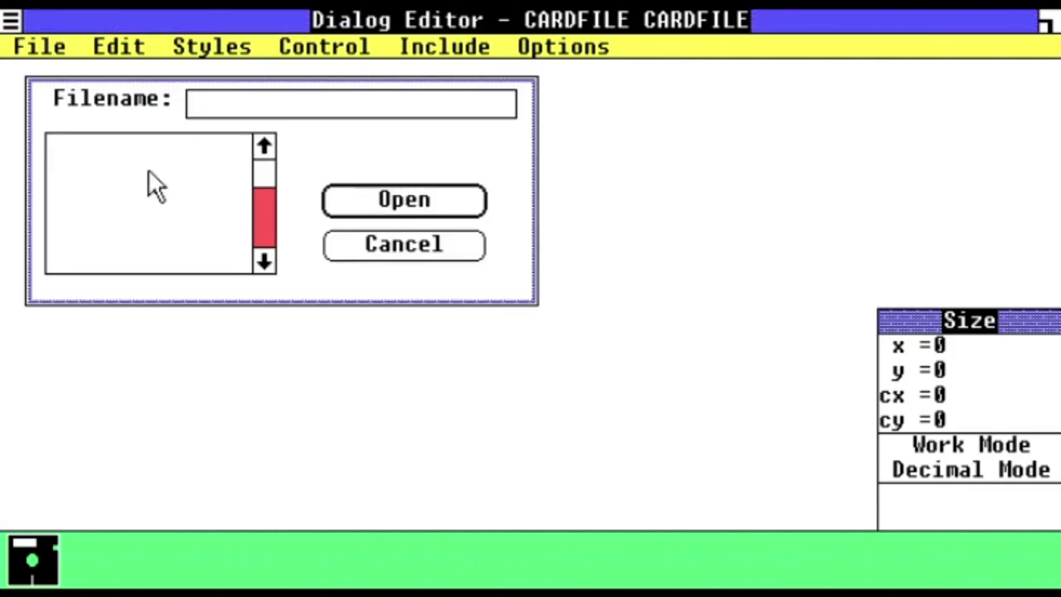
Launch FONTEDIT.EXE from the MS-DOS Executive and open the font file ATRM1111.FNT.
{"action": "left_click", "coordinate": [10, 20]}
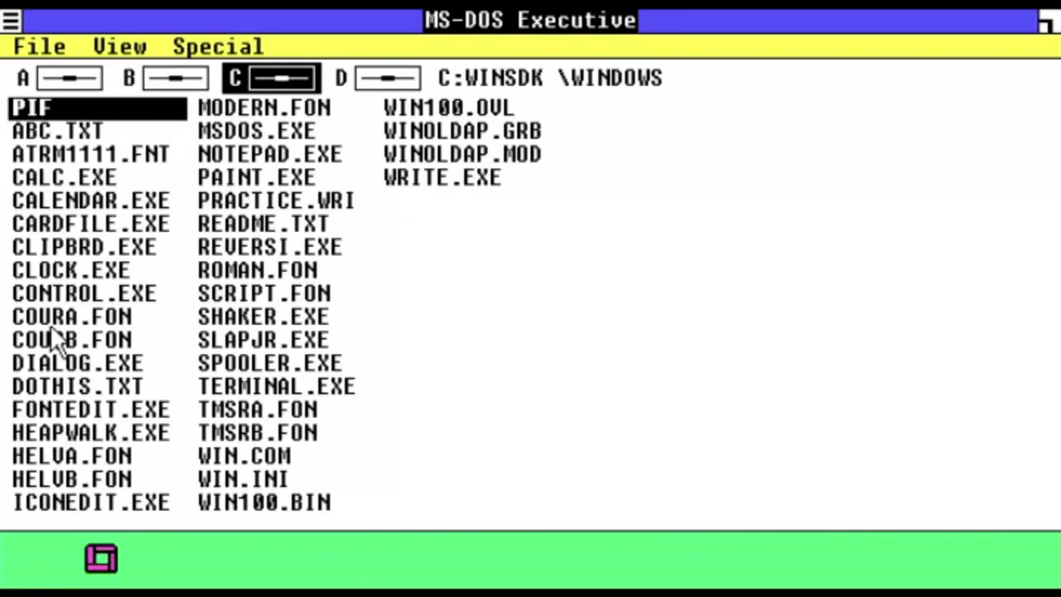
{"action": "left_click", "coordinate": [106, 412]}
{"action": "double_click", "coordinate": [106, 411]}
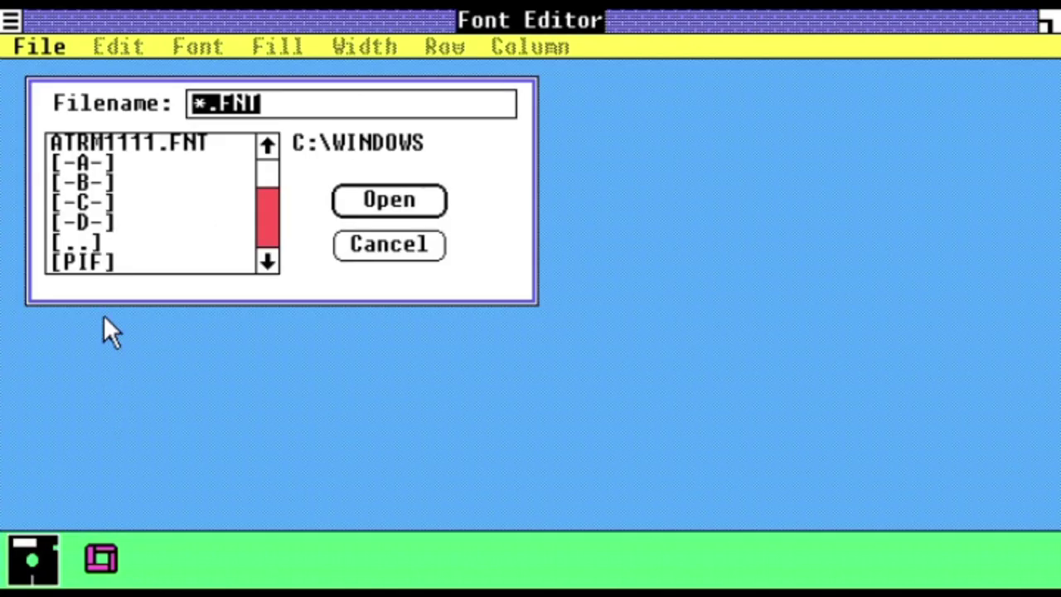
{"action": "double_click", "coordinate": [143, 140]}
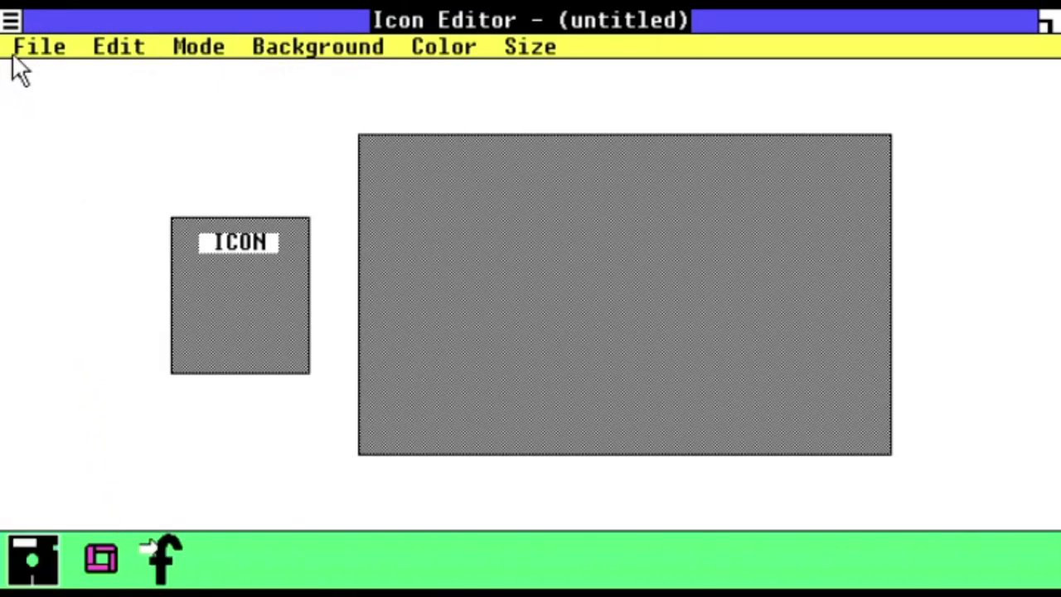
Open CARDFILE.ICO in the Icon Editor.
{"action": "left_click_drag", "start_coordinate": [13, 51], "coordinate": [55, 95]}
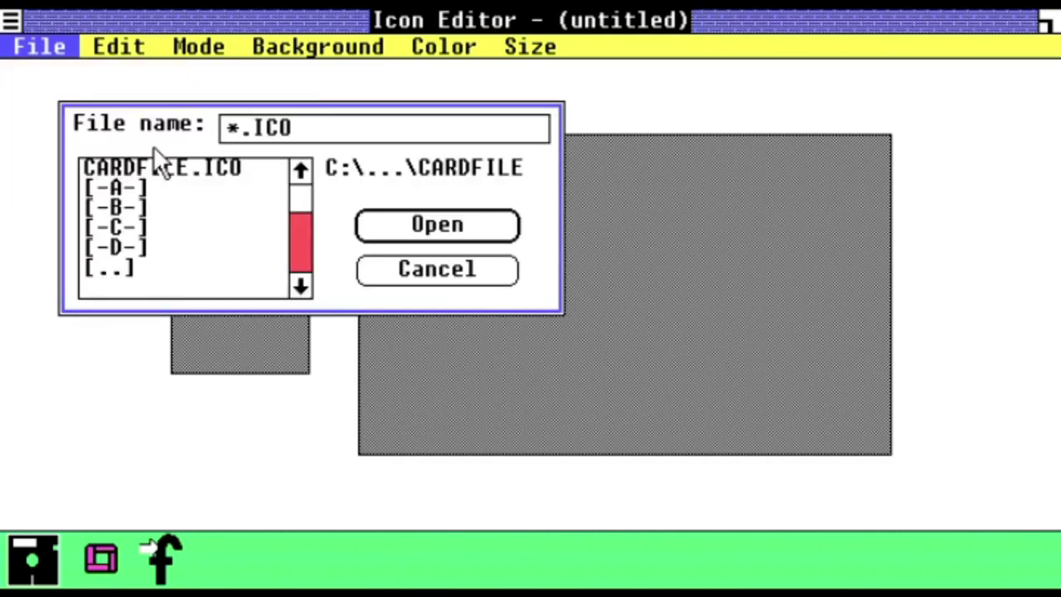
{"action": "double_click", "coordinate": [163, 166]}
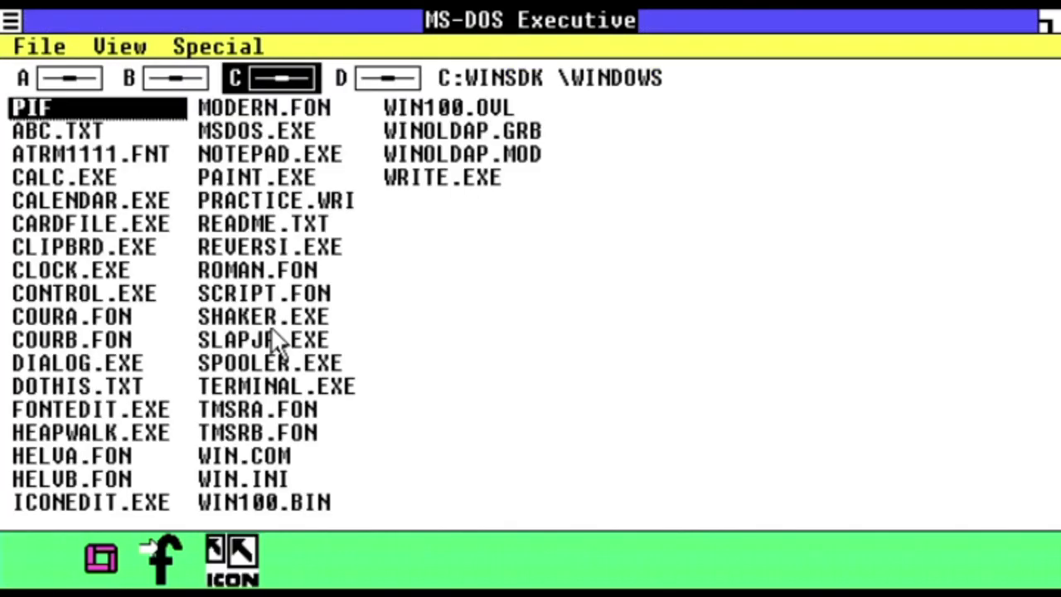
Launch SLAPJR.EXE from the MS-DOS Executive and dismiss its instructions.
{"action": "double_click", "coordinate": [273, 334]}
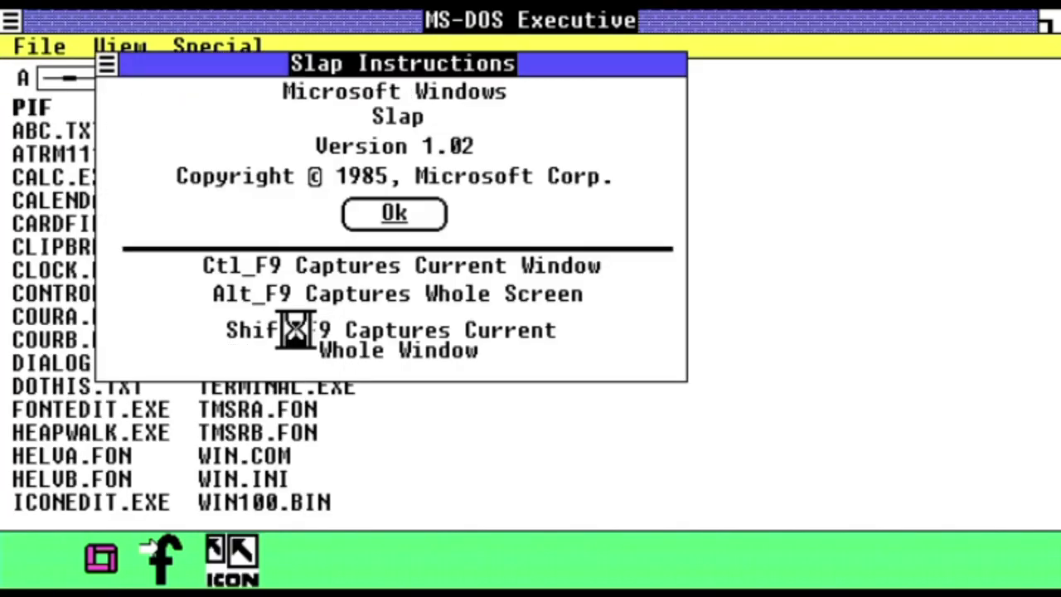
{"action": "left_click", "coordinate": [396, 215]}
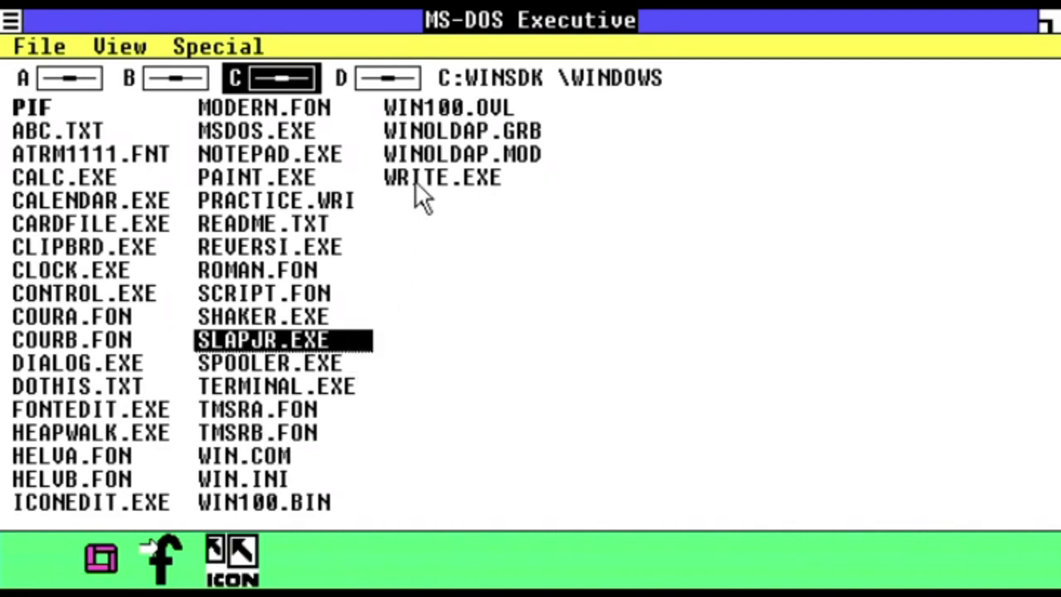
Launch SHAKER.EXE, turn on its state display and start the memory shaking.
{"action": "left_click", "coordinate": [278, 318]}
{"action": "double_click", "coordinate": [277, 315]}
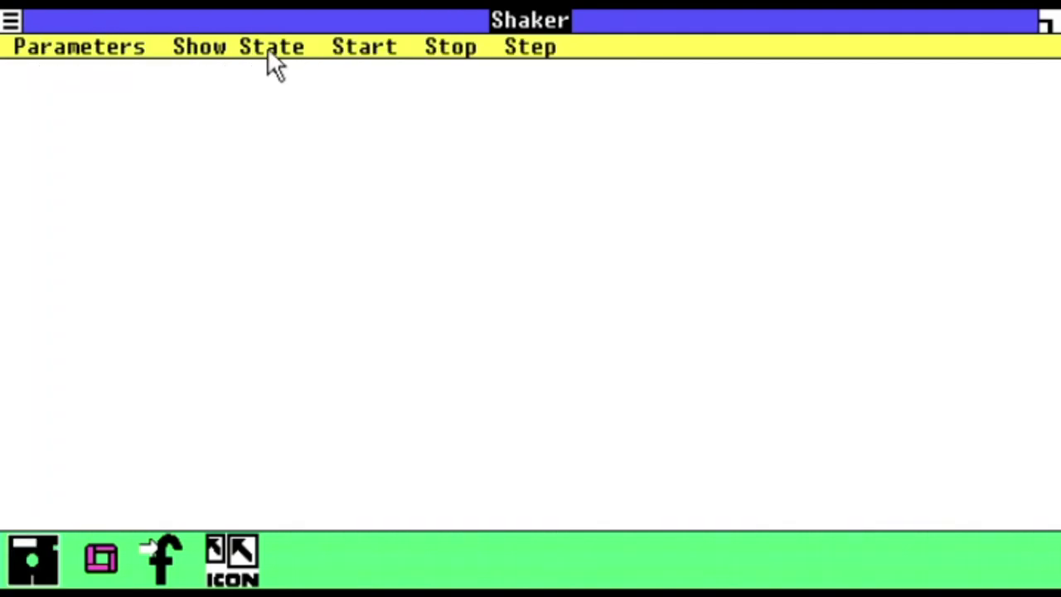
{"action": "left_click", "coordinate": [176, 47]}
{"action": "left_click", "coordinate": [182, 68]}
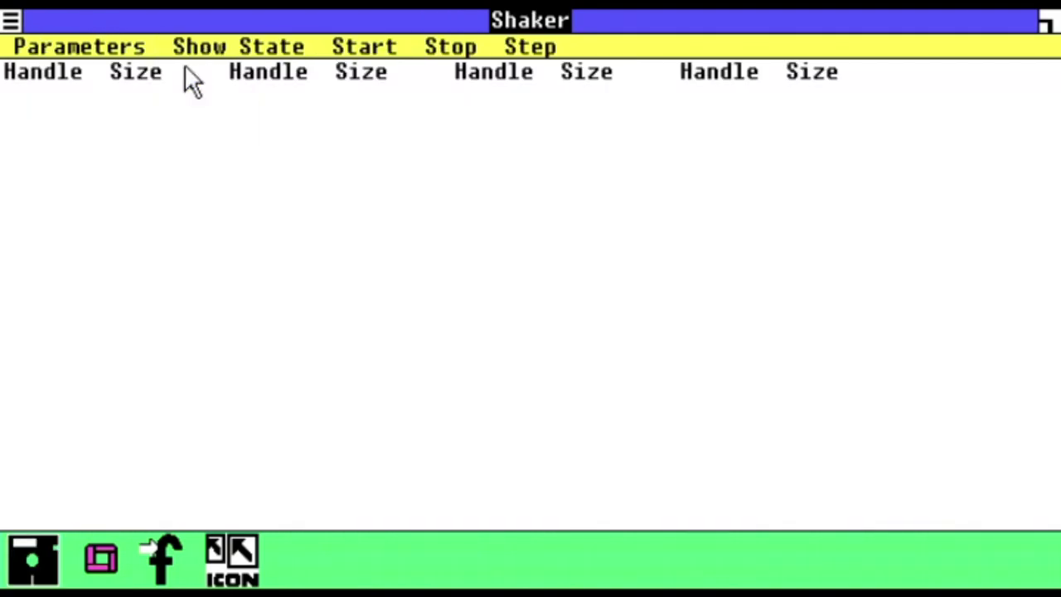
{"action": "left_click", "coordinate": [376, 44]}
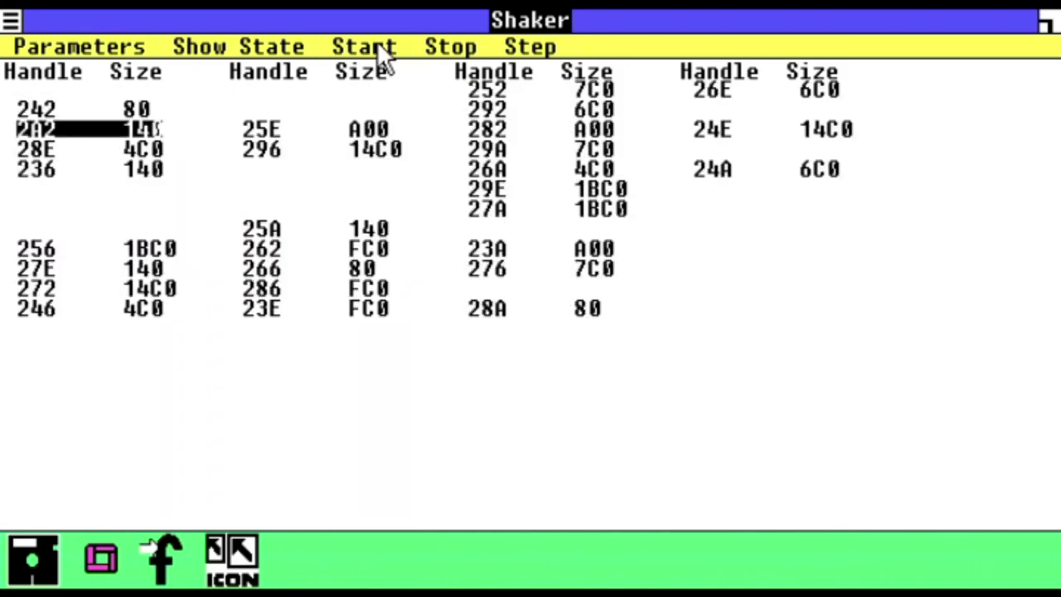
Launch HeapWalker from the MS-DOS Executive alongside Shaker and perform a plain heap walk.
{"action": "double_click", "coordinate": [34, 557]}
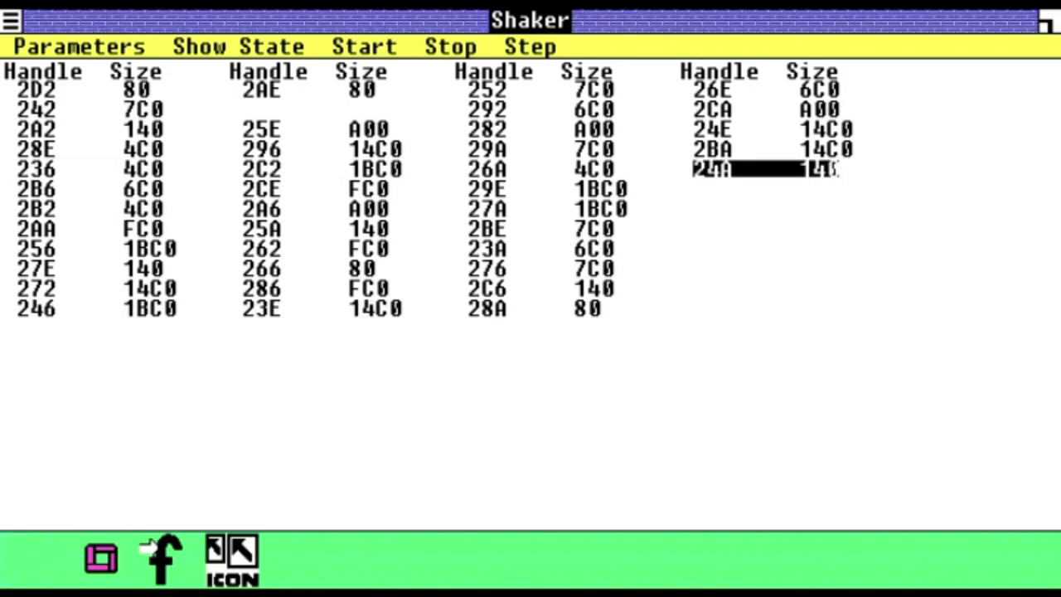
{"action": "double_click", "coordinate": [422, 412]}
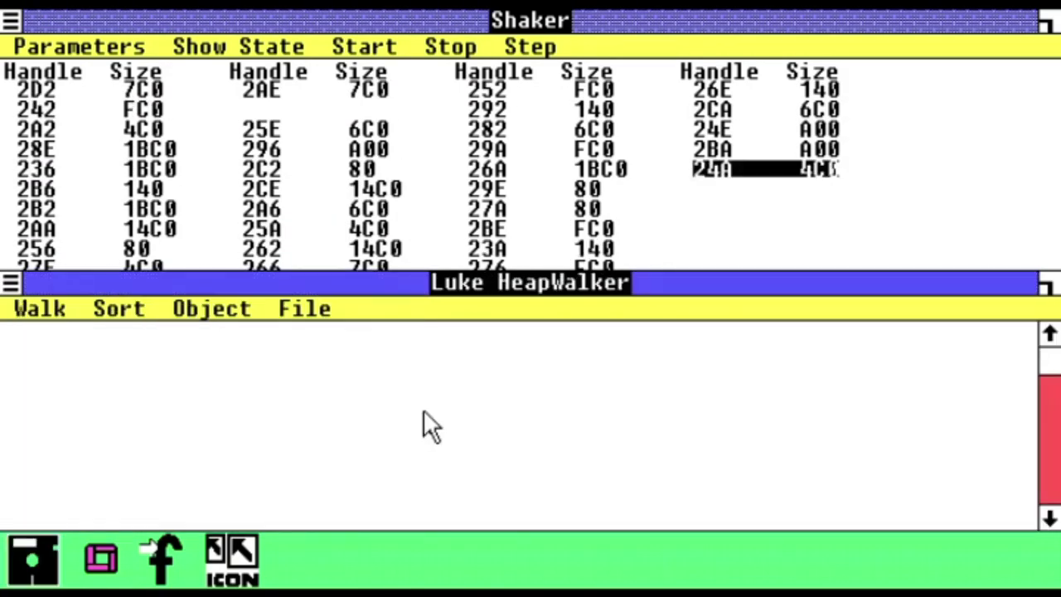
{"action": "left_click", "coordinate": [37, 309]}
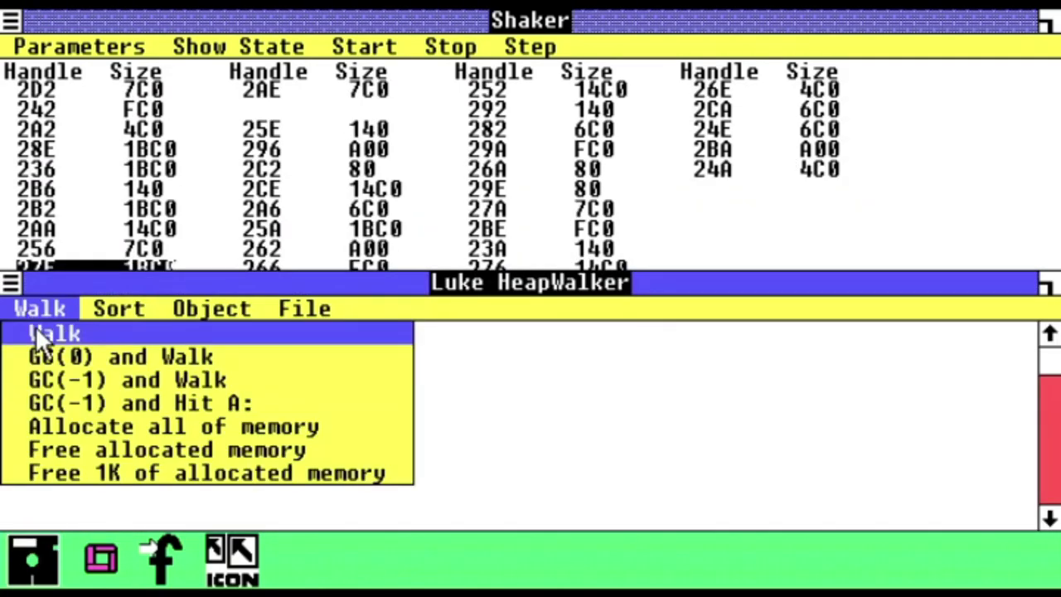
{"action": "left_click", "coordinate": [36, 330]}
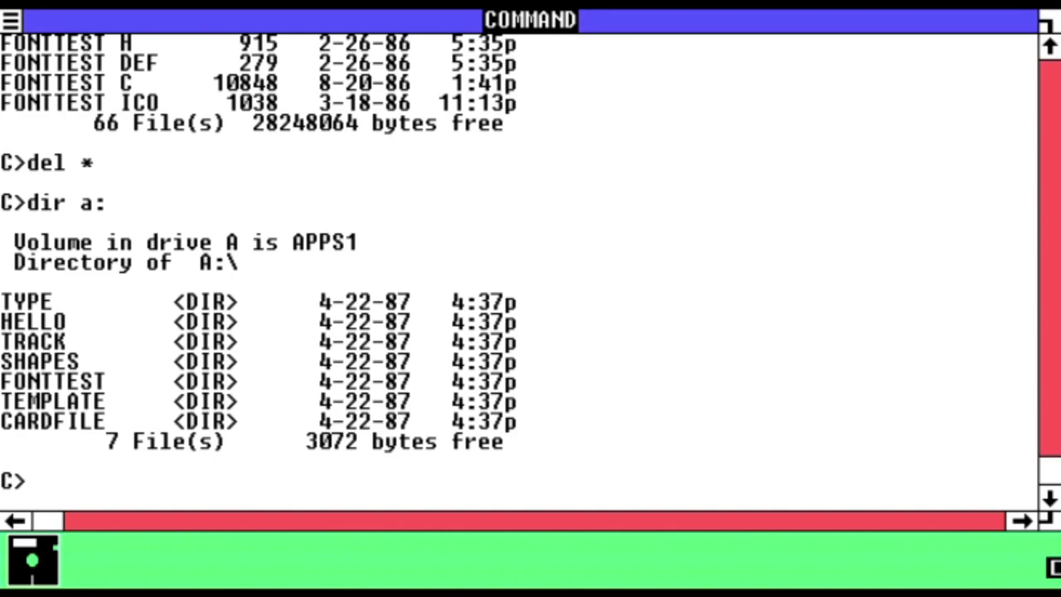
Create a directory named hello on drive C and change into it.
{"action": "type", "text": "mkdir hello"}
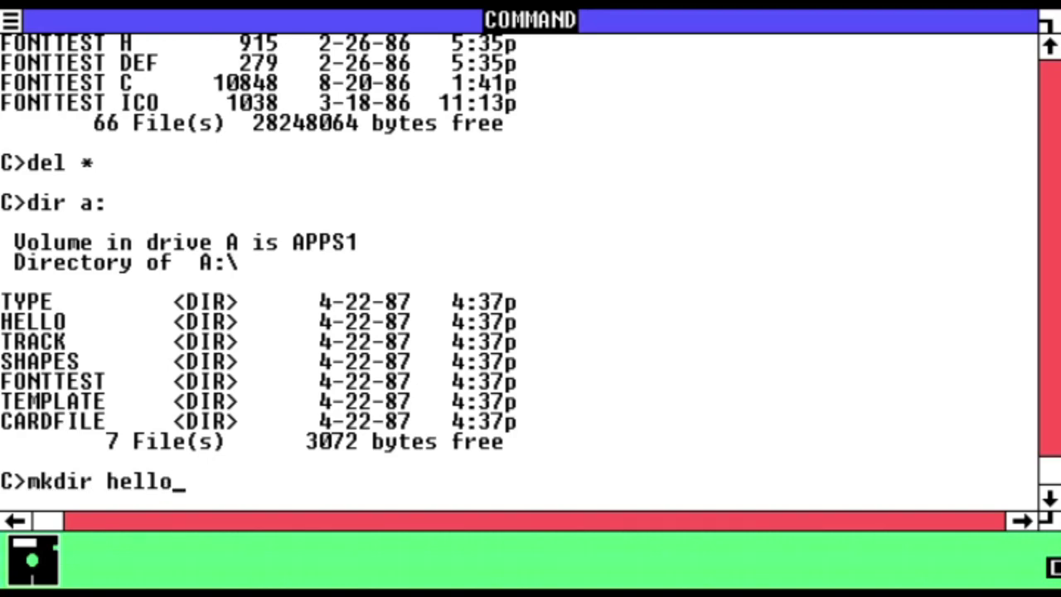
{"action": "key", "text": "Return"}
{"action": "type", "text": "cd hello"}
{"action": "key", "text": "Return"}
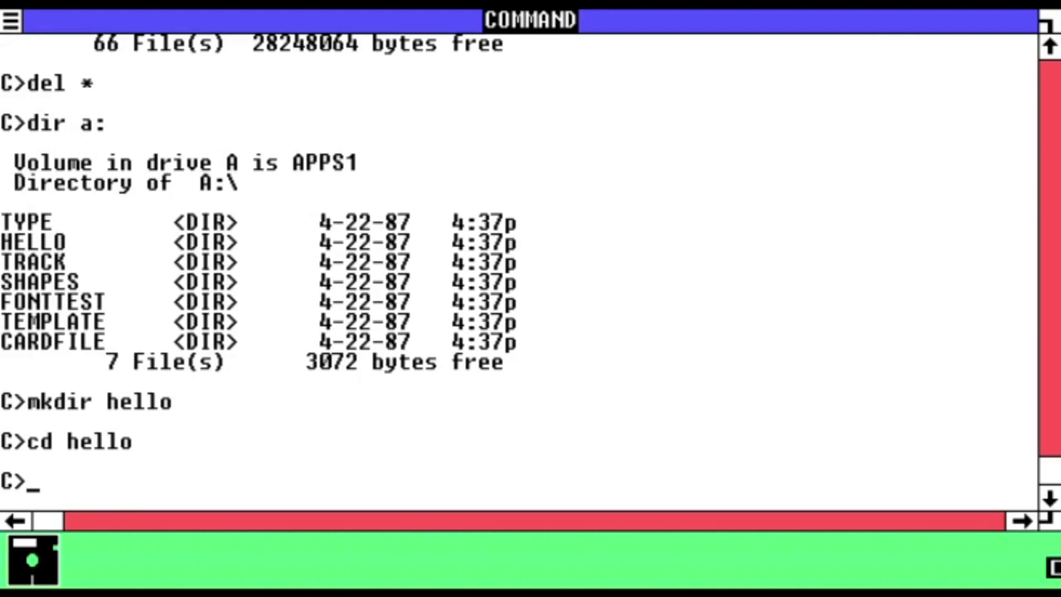
Copy all files from a:\hello into the current directory.
{"action": "type", "text": "copy a:\\hel"}
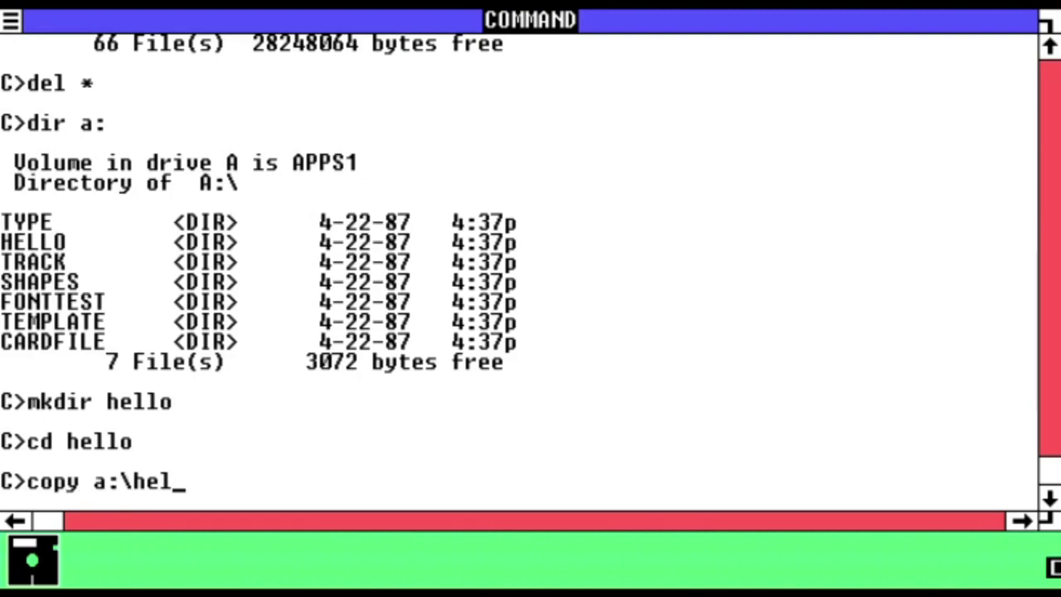
{"action": "type", "text": "lo\\*."}
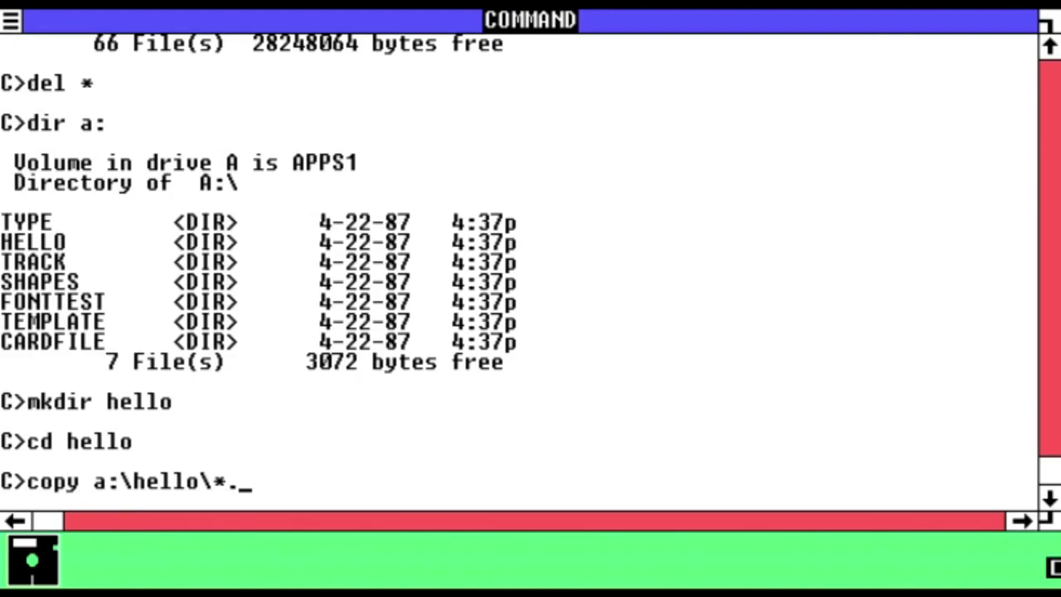
{"action": "type", "text": "* ."}
{"action": "key", "text": "Return"}
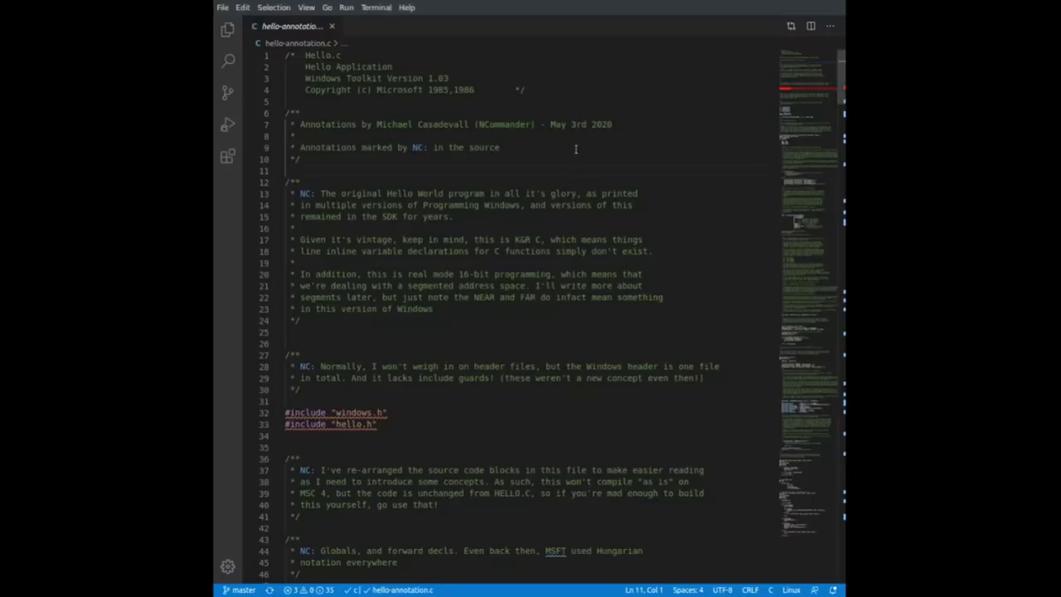
Switch to the code editor and read through the annotated Hello source in hello-annotation.c, from the header comments down to WinMain.
{"action": "scroll", "coordinate": [575, 150], "scroll_direction": "down", "scroll_amount": 5}
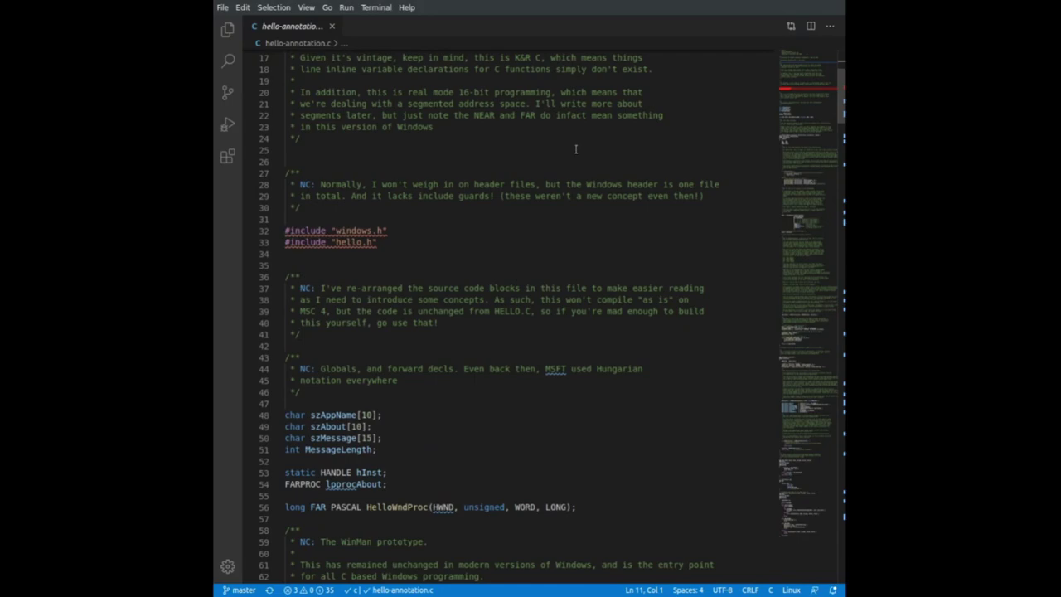
{"action": "scroll", "coordinate": [575, 149], "scroll_direction": "down", "scroll_amount": 4}
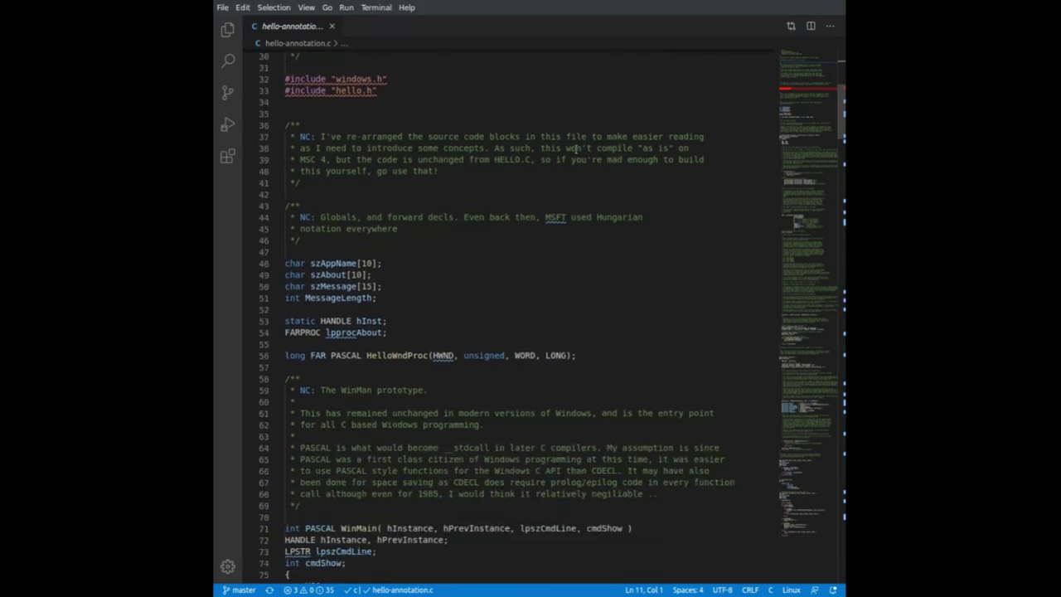
{"action": "scroll", "coordinate": [575, 150], "scroll_direction": "down", "scroll_amount": 2}
{"action": "scroll", "coordinate": [575, 150], "scroll_direction": "down", "scroll_amount": 3}
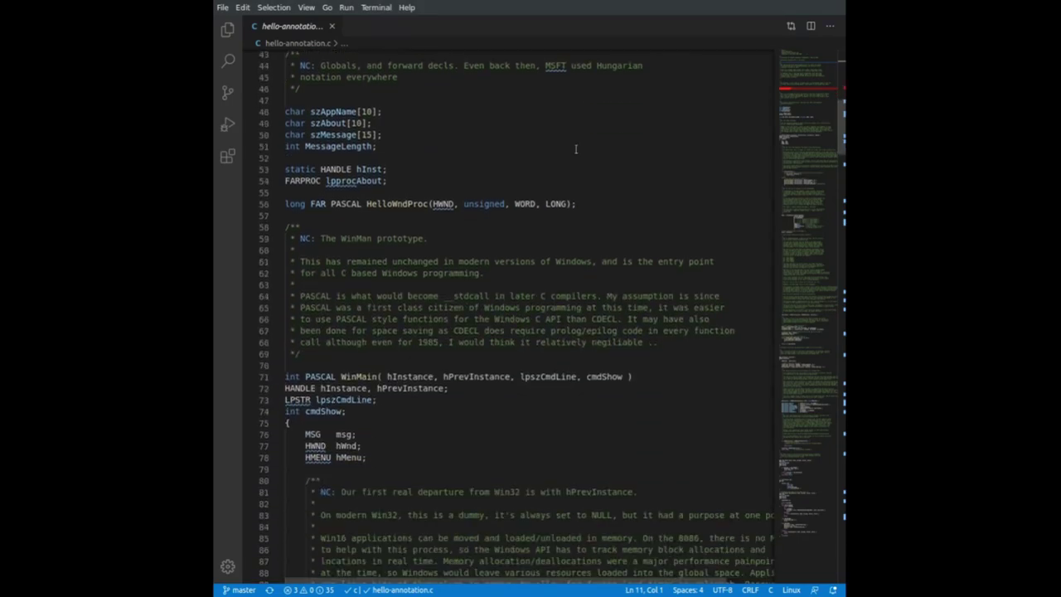
{"action": "scroll", "coordinate": [575, 149], "scroll_direction": "down", "scroll_amount": 2}
{"action": "scroll", "coordinate": [575, 149], "scroll_direction": "down", "scroll_amount": 5}
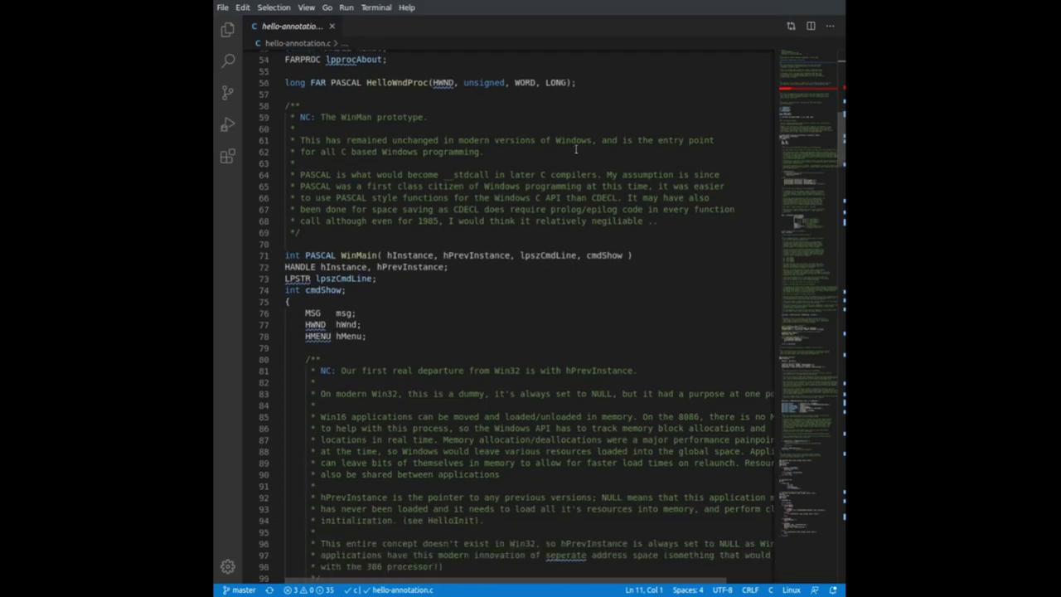
{"action": "scroll", "coordinate": [575, 149], "scroll_direction": "down", "scroll_amount": 5}
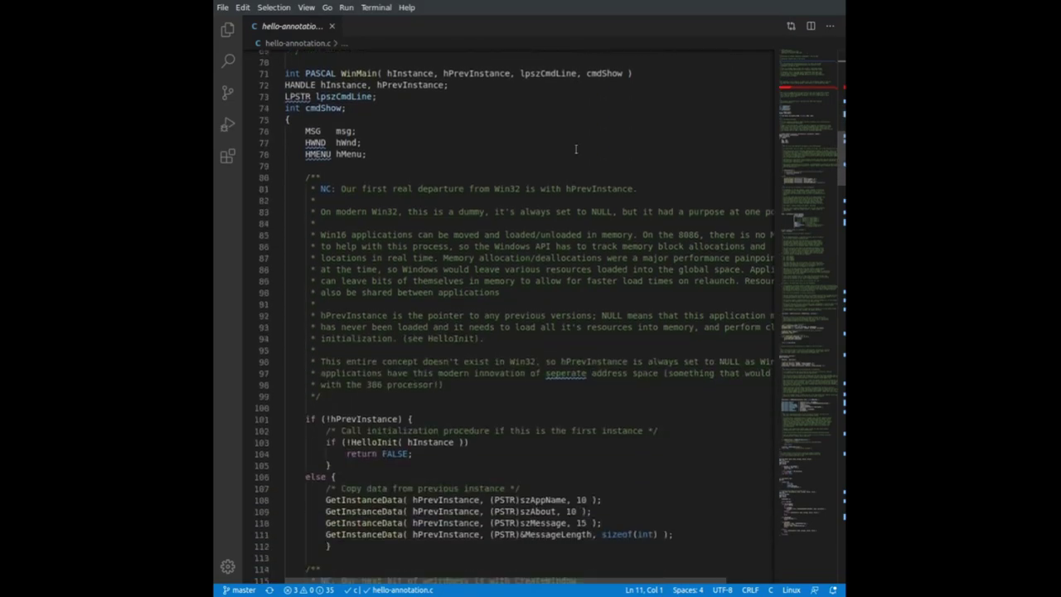
{"action": "scroll", "coordinate": [575, 149], "scroll_direction": "down", "scroll_amount": 7}
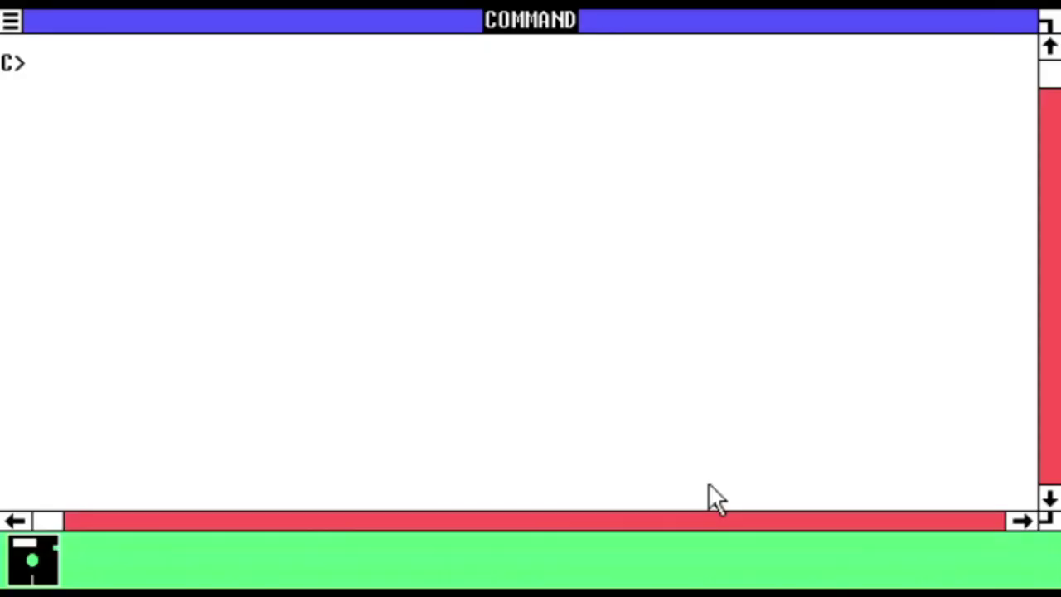
Try to build Hello with make hello from \src\example\hello in the Windows COMMAND window.
{"action": "type", "text": "cd "}
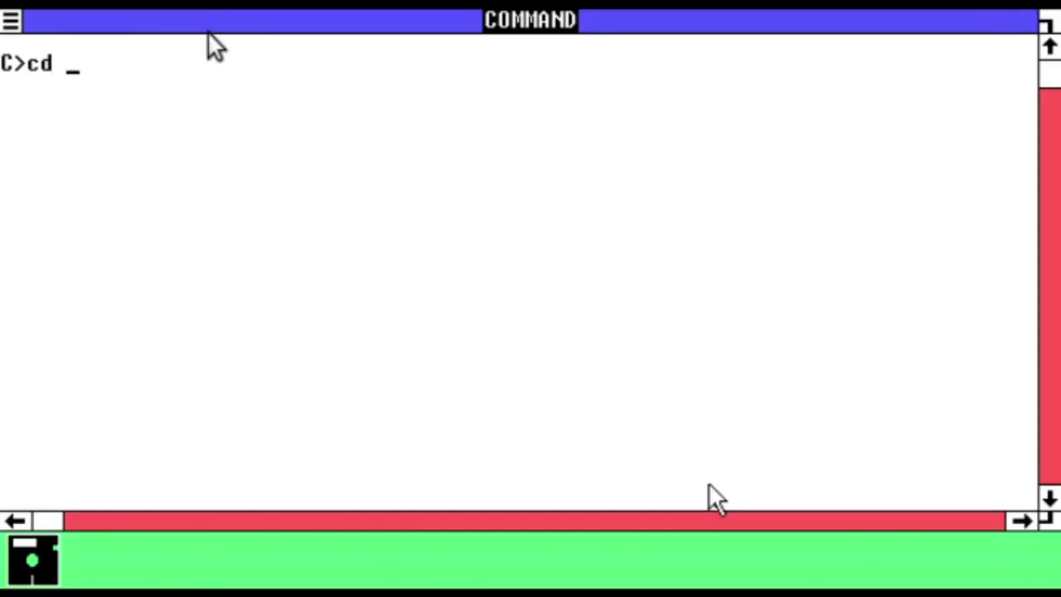
{"action": "type", "text": "\\src\\e"}
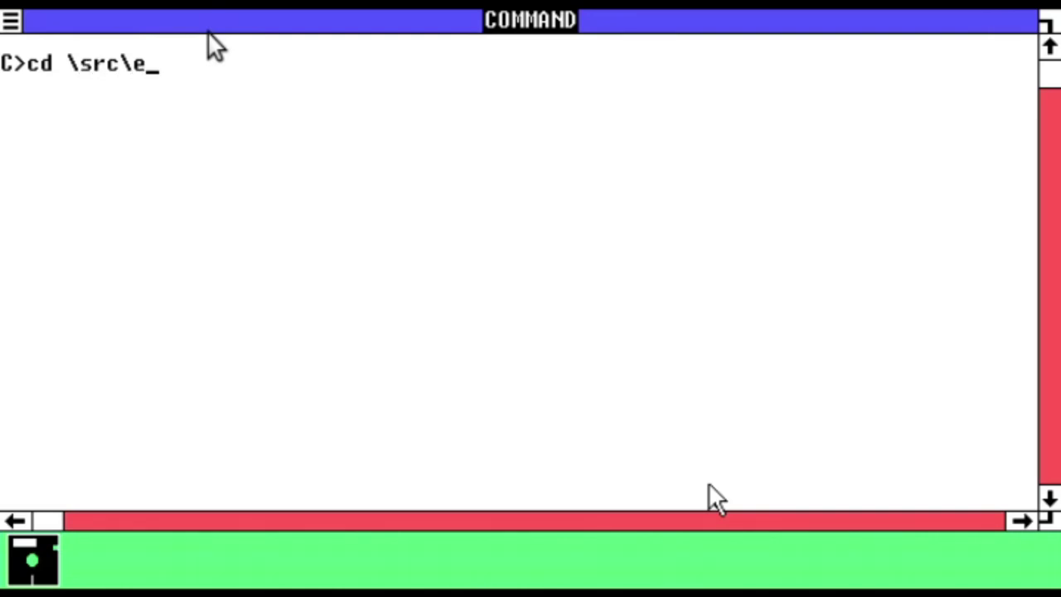
{"action": "type", "text": "xample\\hello"}
{"action": "key", "text": "Return"}
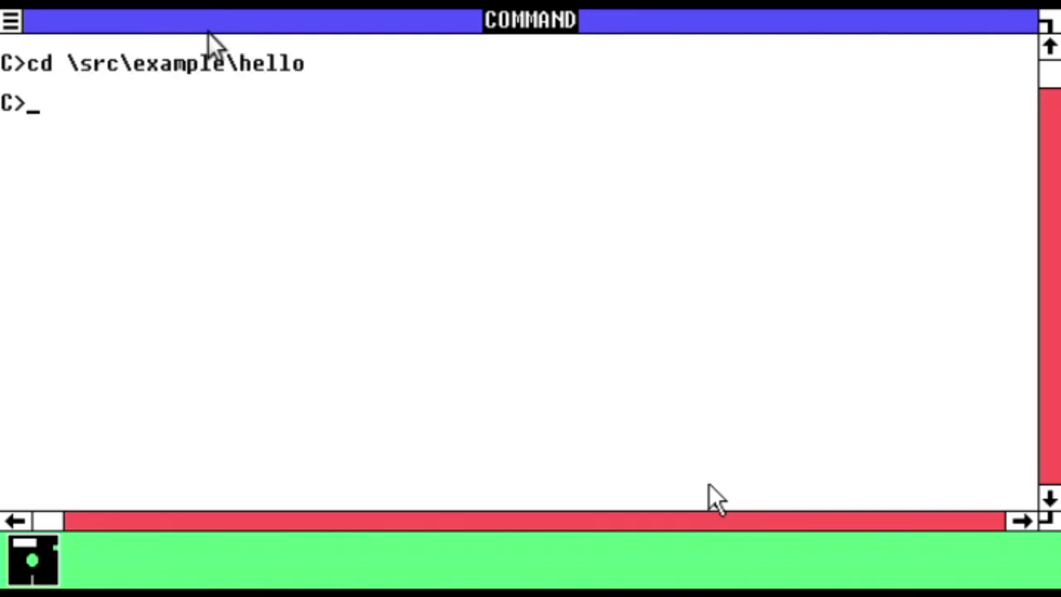
{"action": "type", "text": "make hello"}
{"action": "key", "text": "Return"}
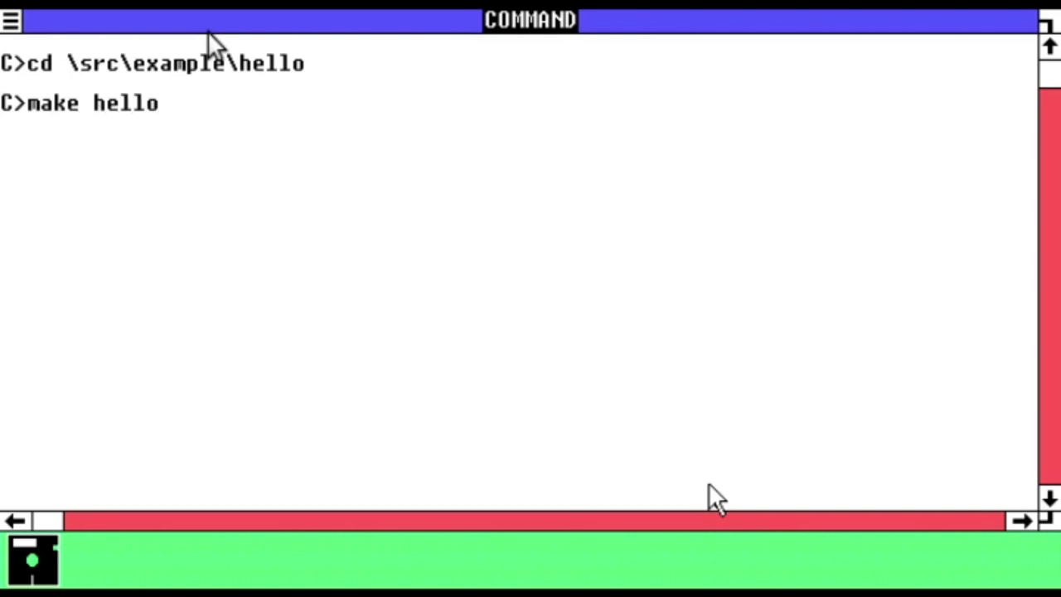
{"action": "key", "text": "Return"}
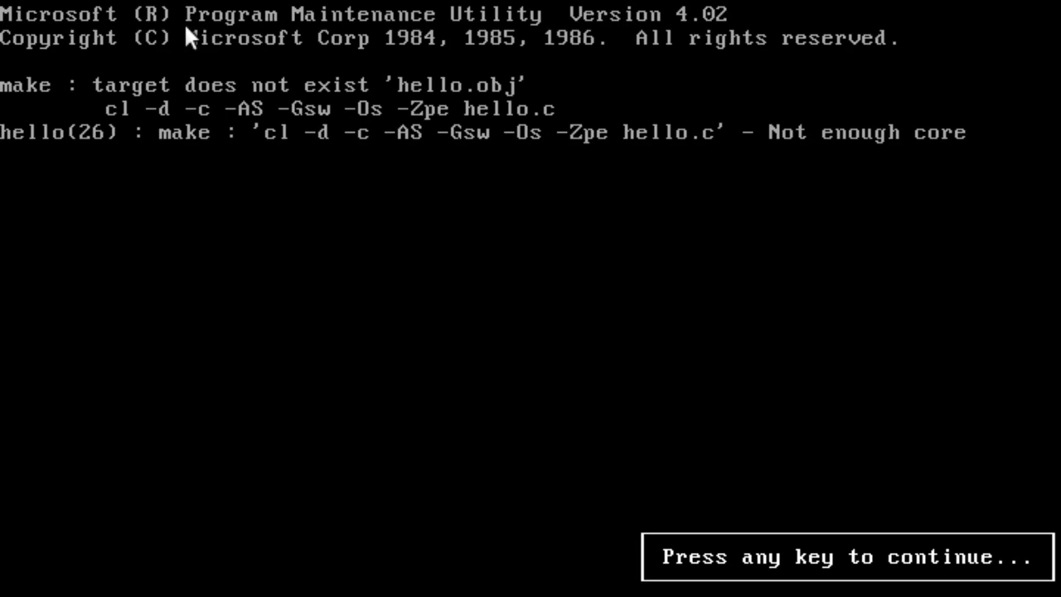
{"action": "key", "text": "Return"}
Build Hello with make hello from C:\SRC\EXAMPLE\HELLO at the plain DOS prompt.
{"action": "type", "text": "make hello"}
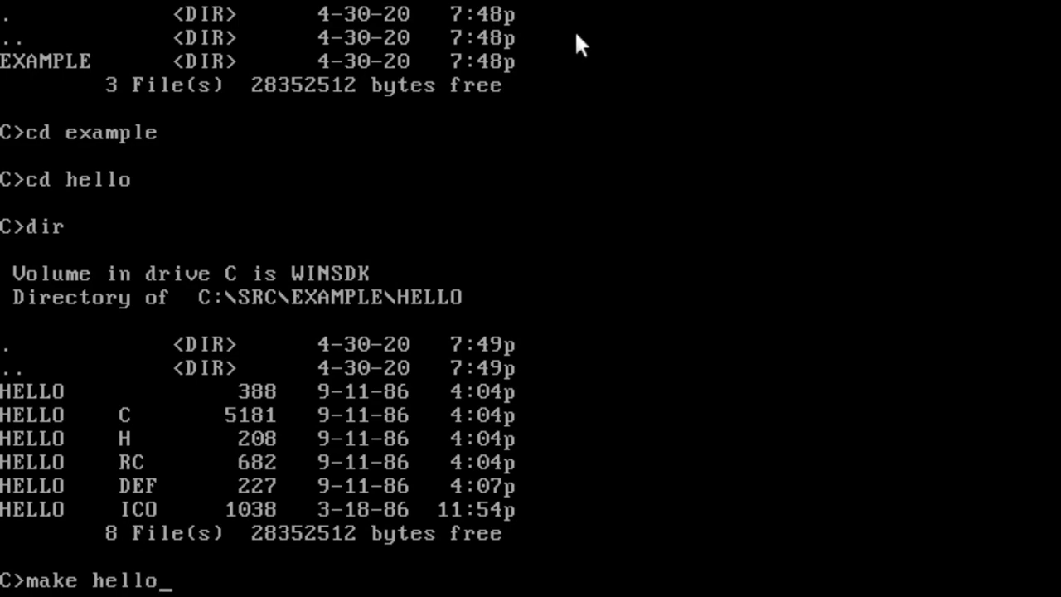
{"action": "key", "text": "Return"}
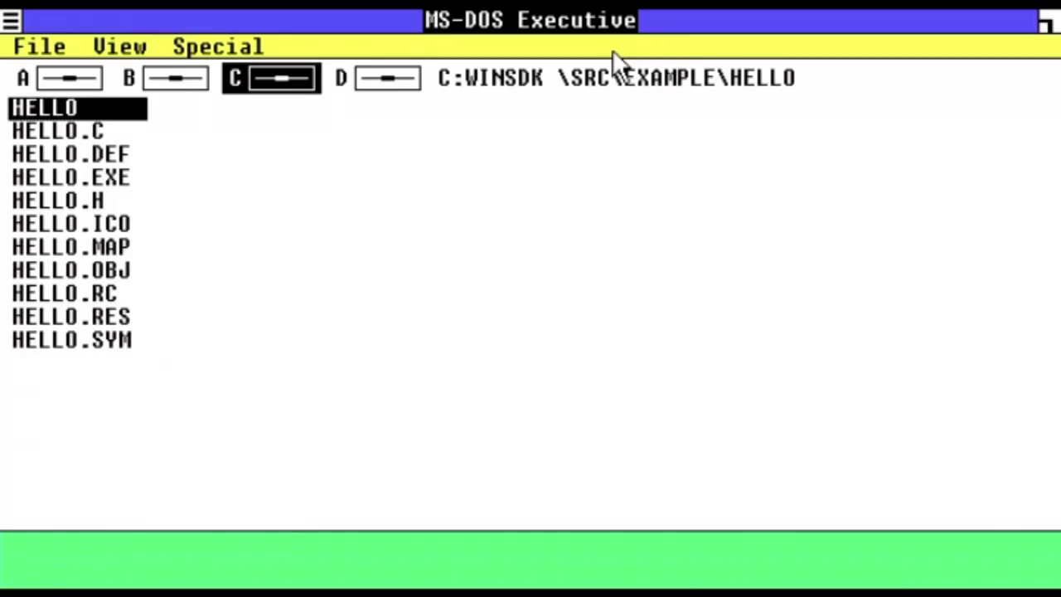
Launch HELLO.EXE from the MS-DOS Executive and open its About box.
{"action": "key", "text": "Down"}
{"action": "key", "text": "Down"}
{"action": "key", "text": "Down"}
{"action": "key", "text": "Return"}
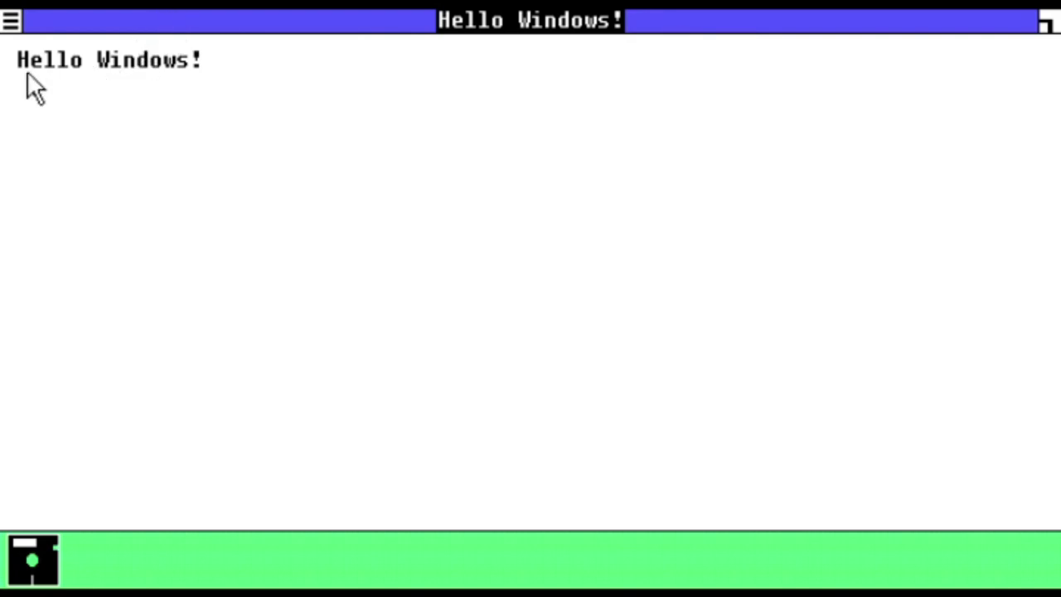
{"action": "left_click", "coordinate": [8, 25]}
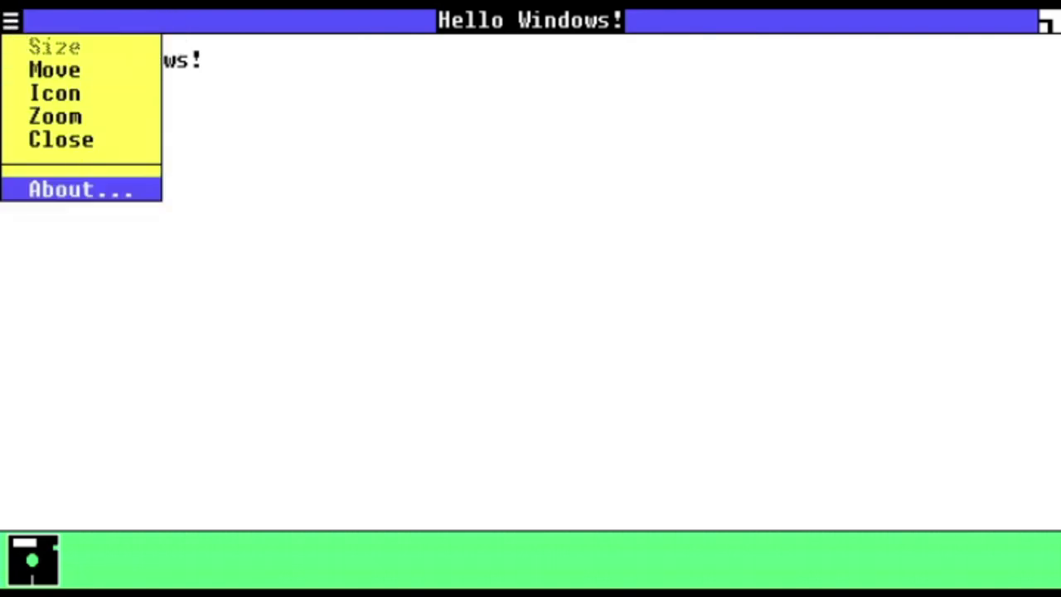
{"action": "left_click", "coordinate": [89, 193]}
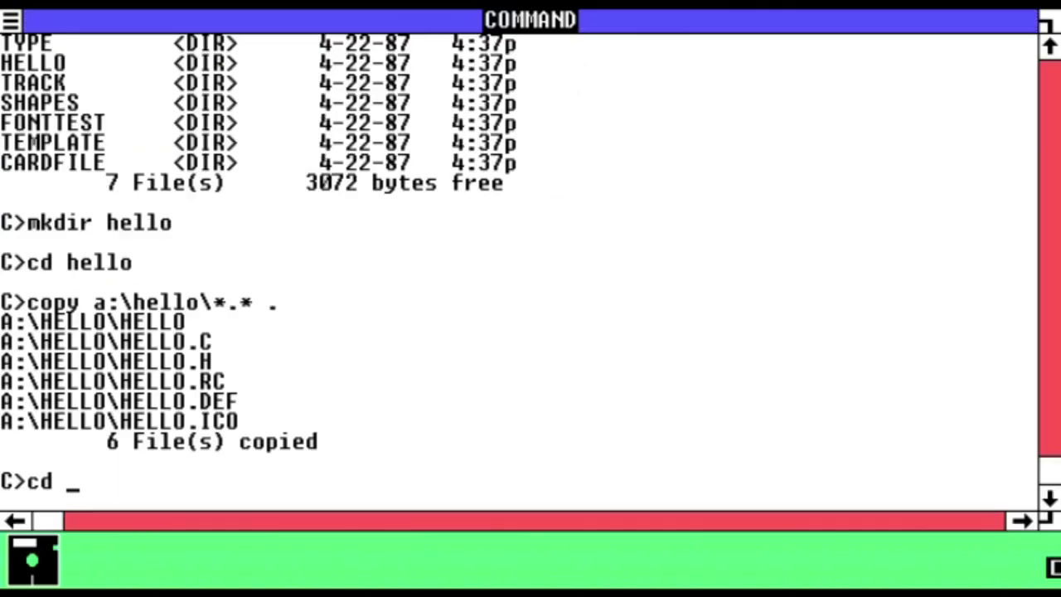
Return to the parent directory, then create a directory named cardfile and change into it.
{"action": "type", "text": ".."}
{"action": "key", "text": "Return"}
{"action": "type", "text": "mkdir cardfile"}
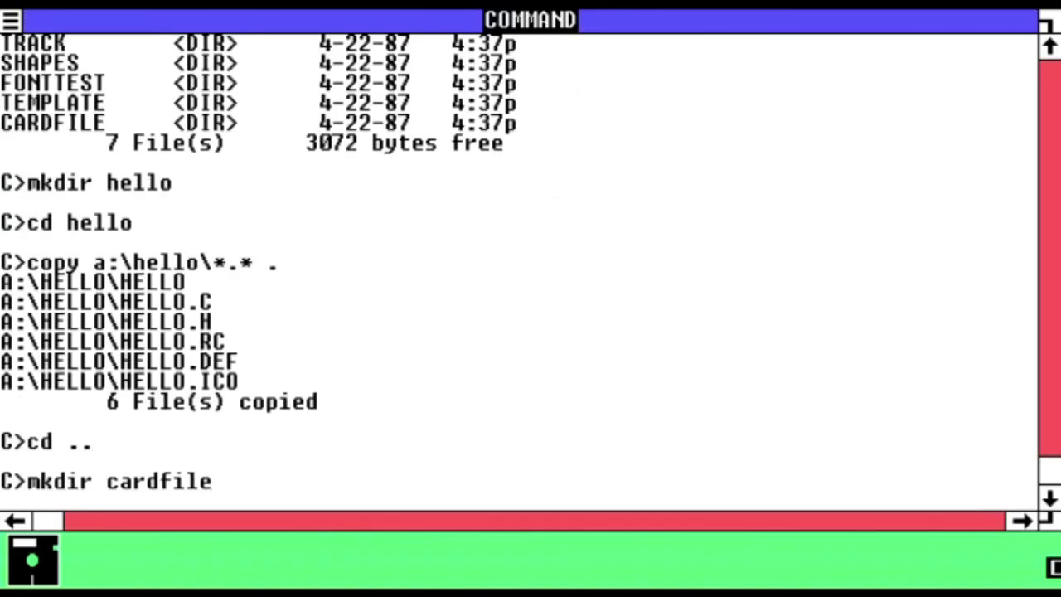
{"action": "key", "text": "Return"}
{"action": "type", "text": "cd cardfile"}
{"action": "key", "text": "Return"}
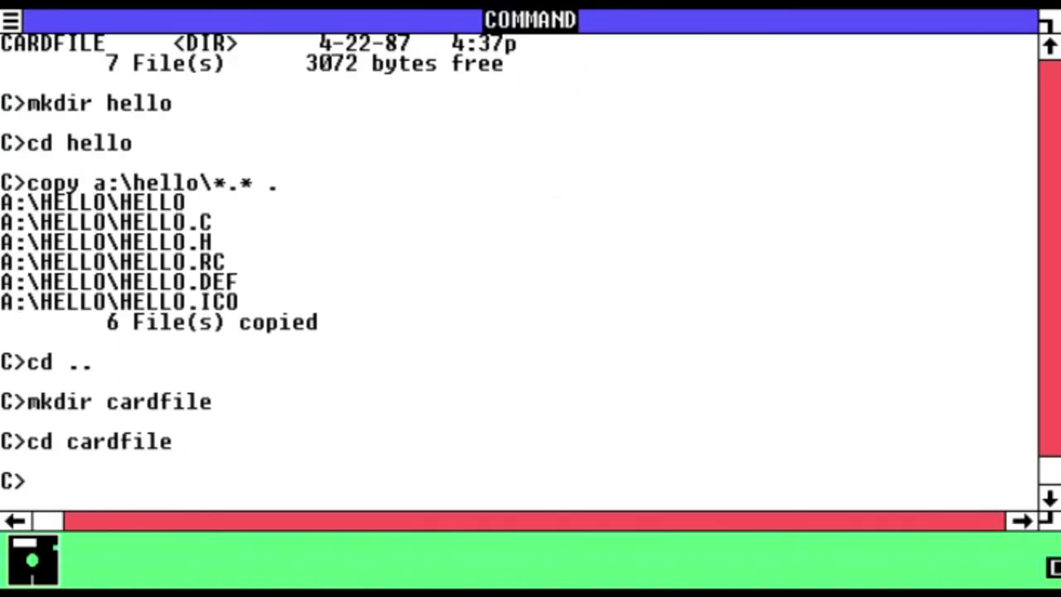
Copy all files from a:\cardfile into the current directory and list them.
{"action": "type", "text": "copy a:\\cardfile\\*.* ."}
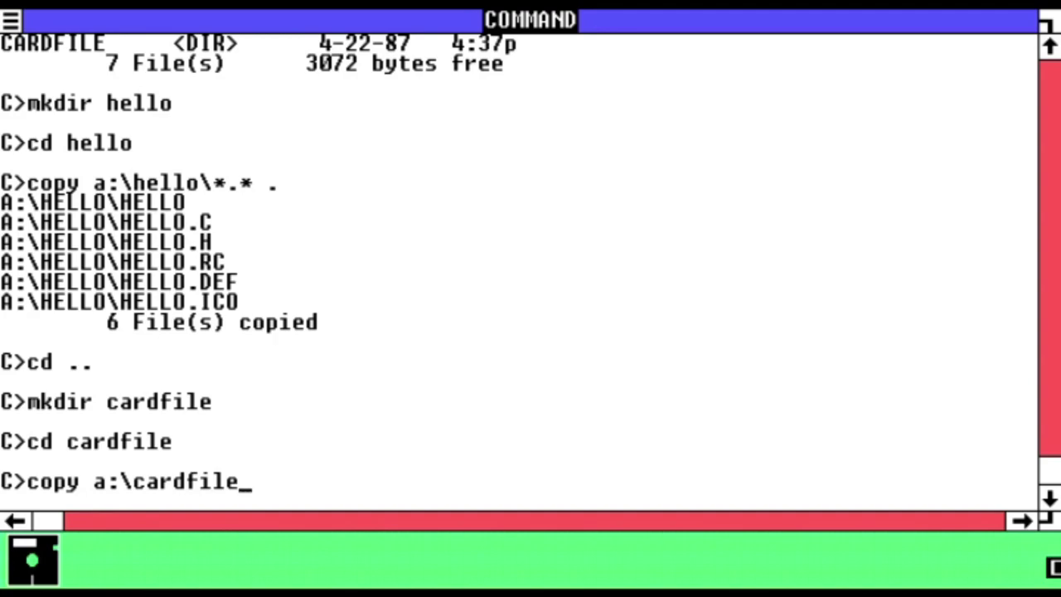
{"action": "key", "text": "Return"}
{"action": "type", "text": "dir"}
{"action": "key", "text": "Return"}
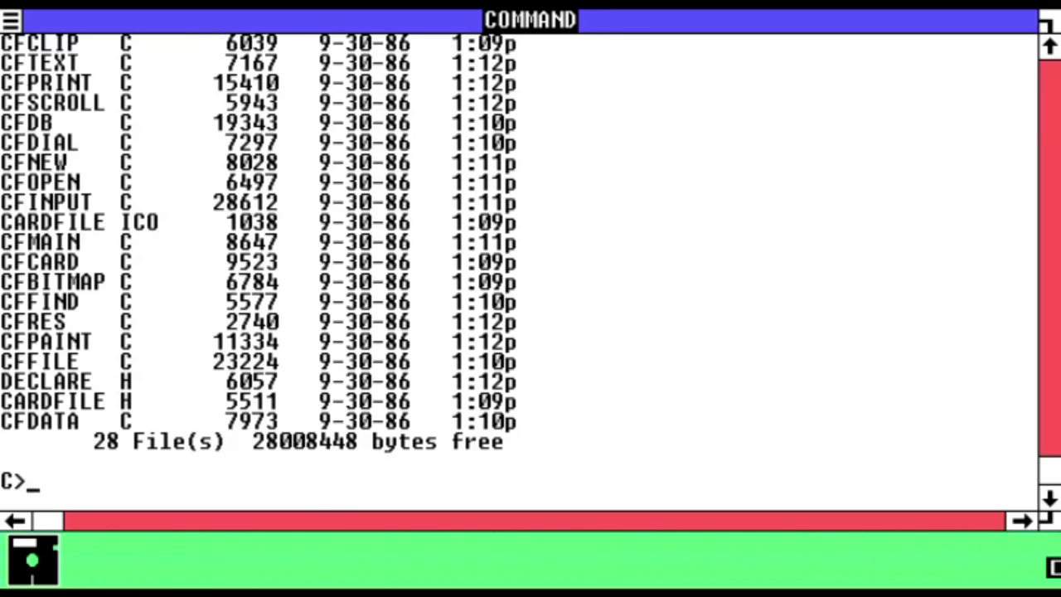
Return to the parent directory and list the contents of drive A.
{"action": "type", "text": "cd .."}
{"action": "key", "text": "Return"}
{"action": "type", "text": "dir a"}
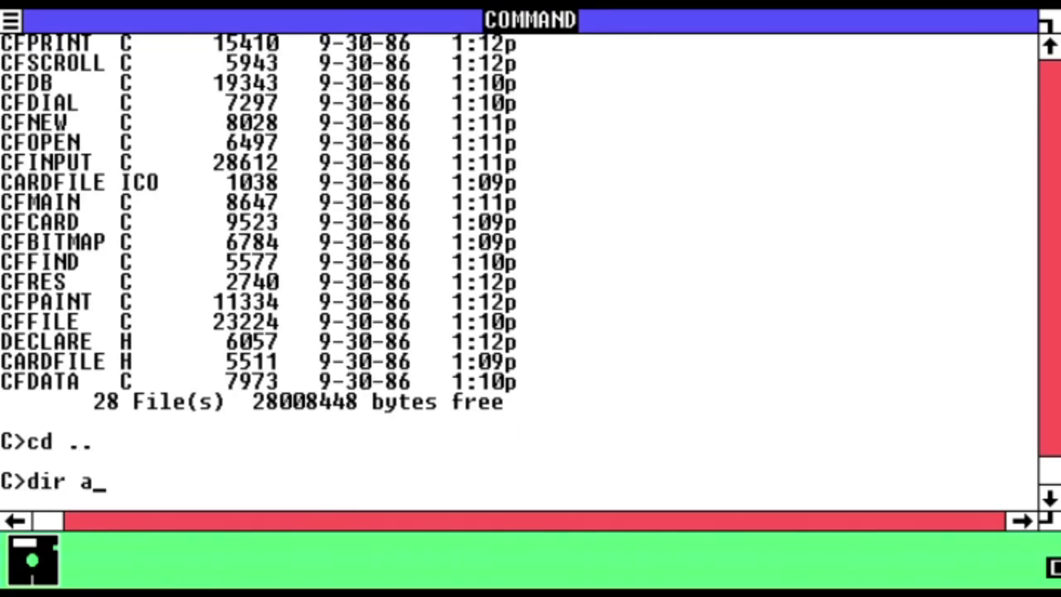
{"action": "type", "text": ":"}
{"action": "key", "text": "Return"}
Create a directory named fonttest, change into it and copy all files from a:\fonttest there.
{"action": "type", "text": "mkdir fonttest"}
{"action": "key", "text": "Return"}
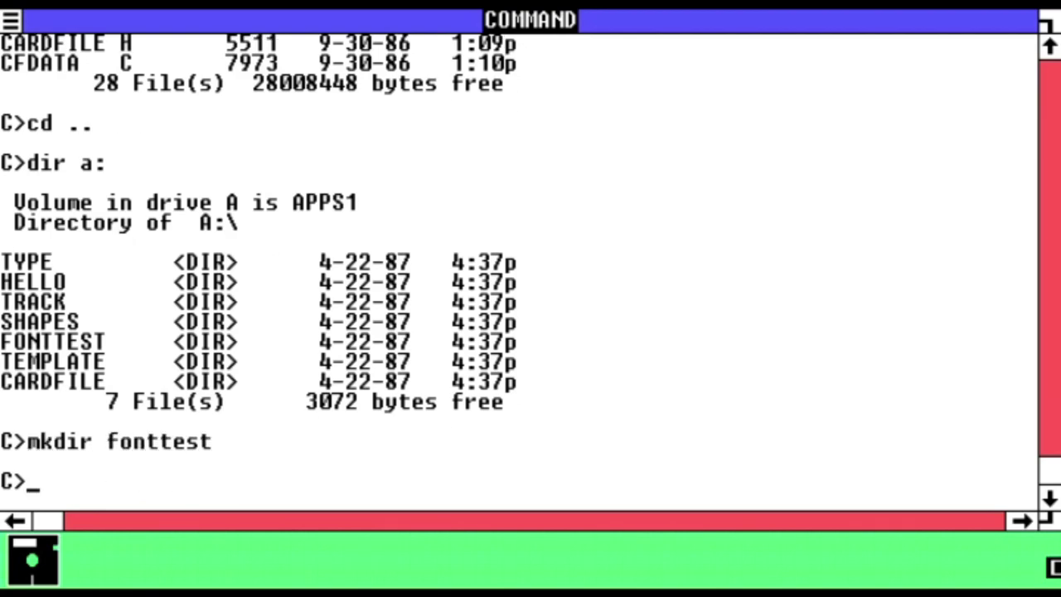
{"action": "type", "text": "cd fonttest"}
{"action": "key", "text": "Return"}
{"action": "type", "text": "copy a:\\fonttest\\*.* ."}
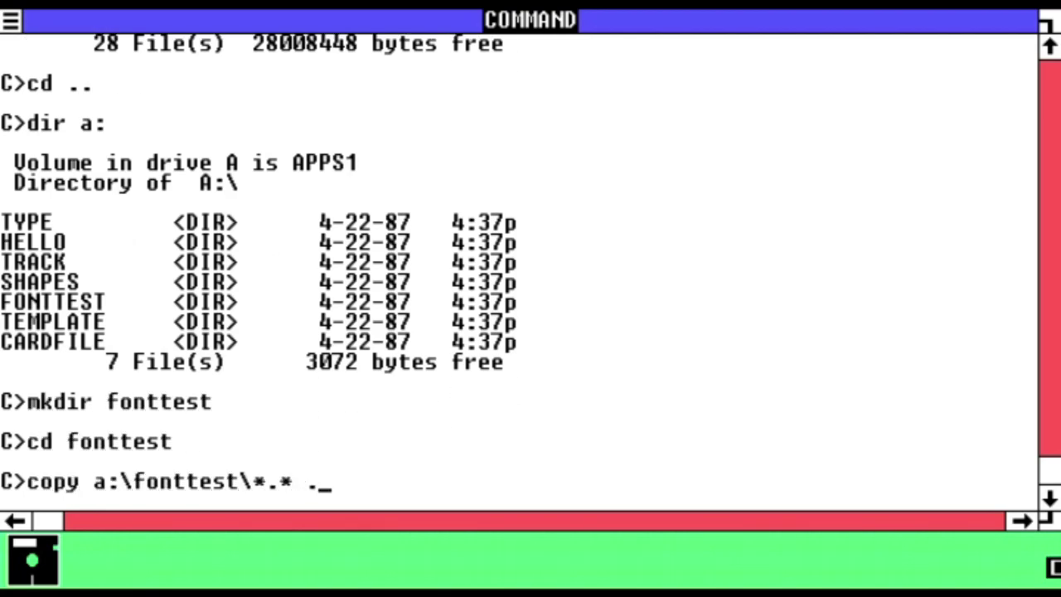
{"action": "key", "text": "Return"}
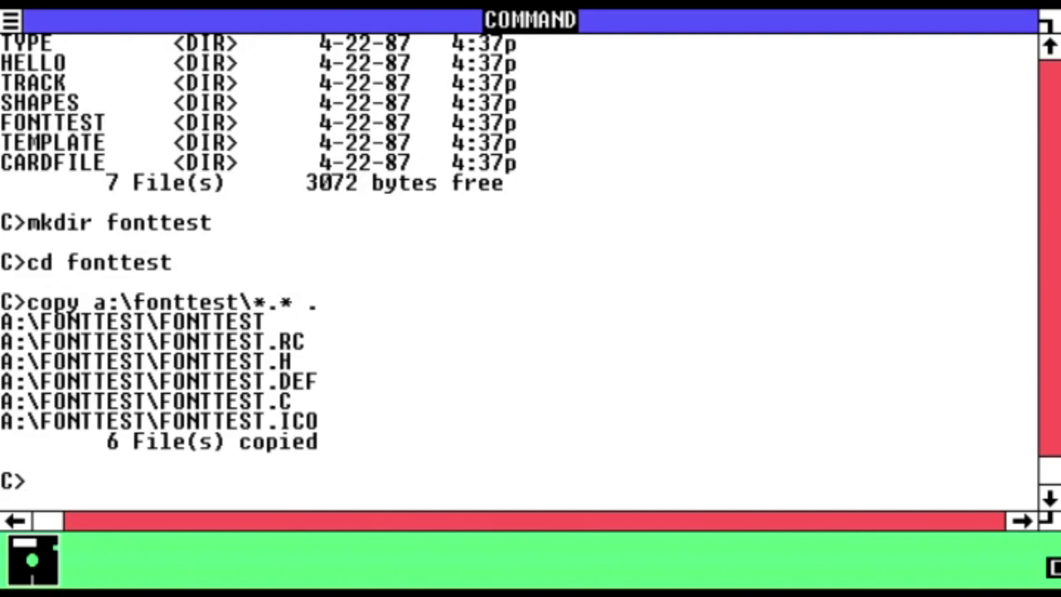
{"action": "type", "text": "cd .."}
{"action": "key", "text": "BackSpace"}
{"action": "key", "text": "BackSpace"}
{"action": "key", "text": "BackSpace"}
{"action": "key", "text": "BackSpace"}
{"action": "key", "text": "BackSpace"}
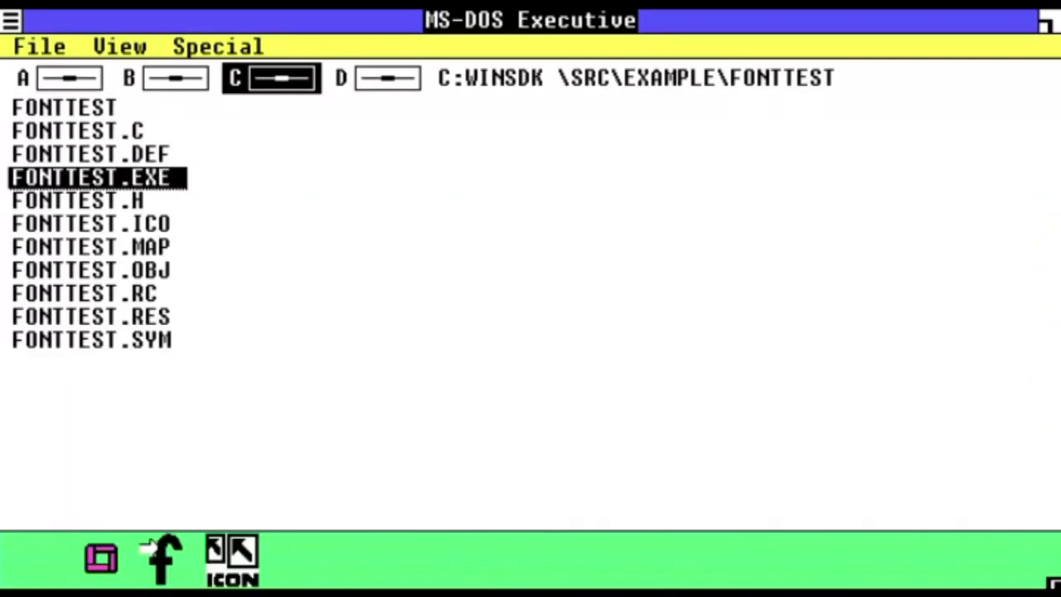
Launch FONTTEST.EXE from the MS-DOS Executive and turn on Italic in the Font Tester options.
{"action": "key", "text": "Return"}
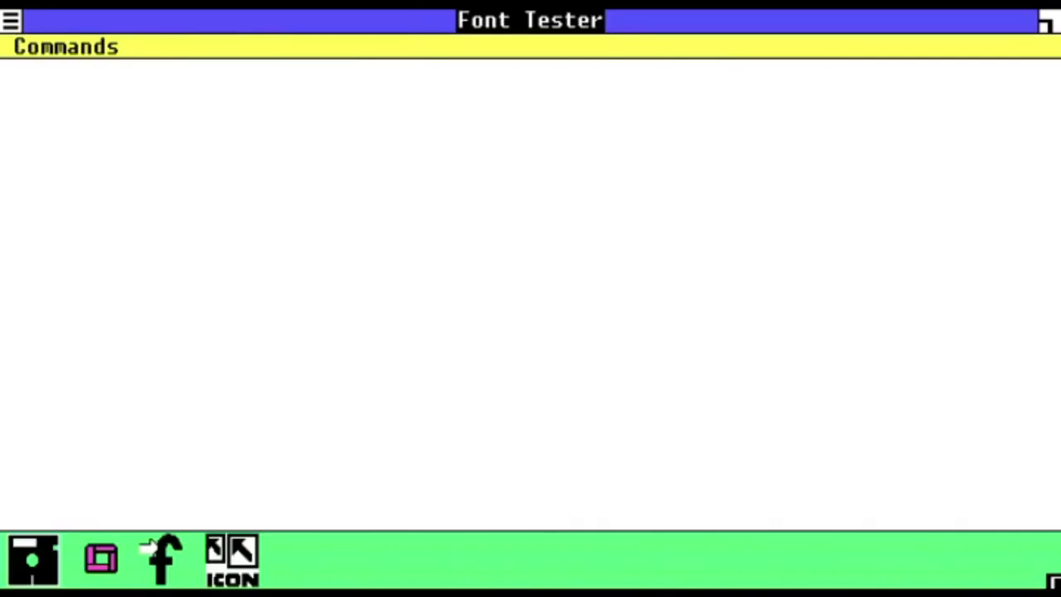
{"action": "left_click", "coordinate": [89, 50]}
{"action": "left_click", "coordinate": [95, 119]}
{"action": "left_click", "coordinate": [192, 192]}
{"action": "left_click", "coordinate": [216, 141]}
Draw the sample text in Font Tester, and reopen the font options and accept them.
{"action": "left_click", "coordinate": [87, 48]}
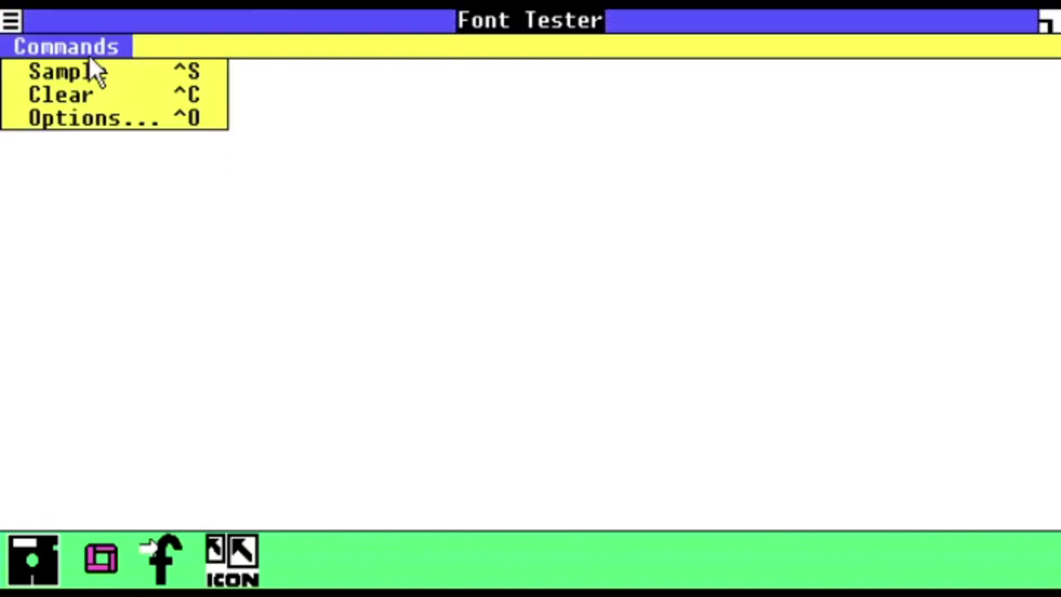
{"action": "left_click", "coordinate": [93, 72]}
{"action": "left_click", "coordinate": [66, 45]}
{"action": "left_click", "coordinate": [104, 120]}
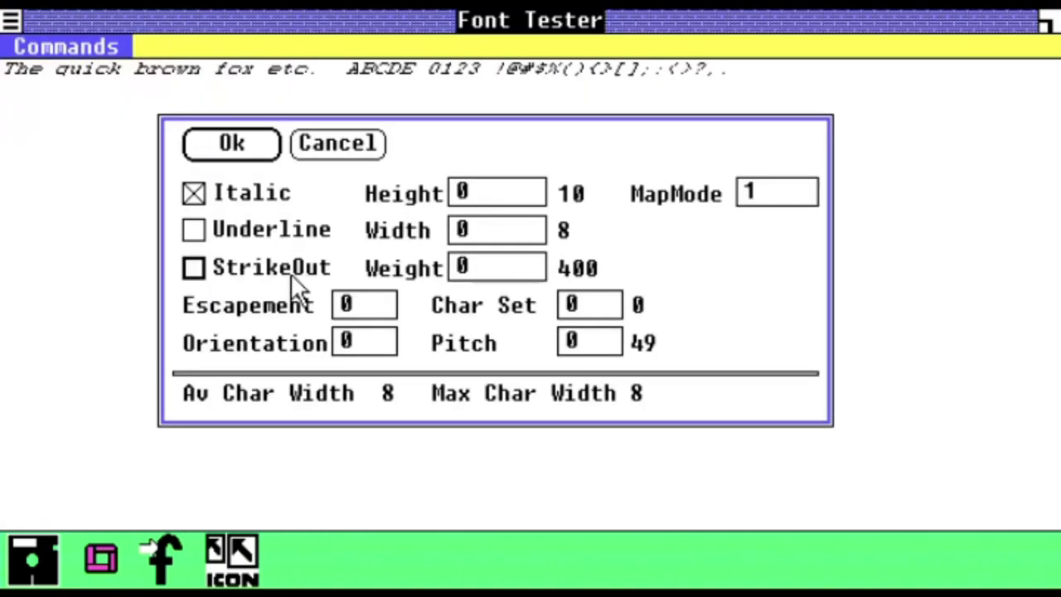
{"action": "left_click", "coordinate": [189, 145]}
{"action": "left_click", "coordinate": [66, 46]}
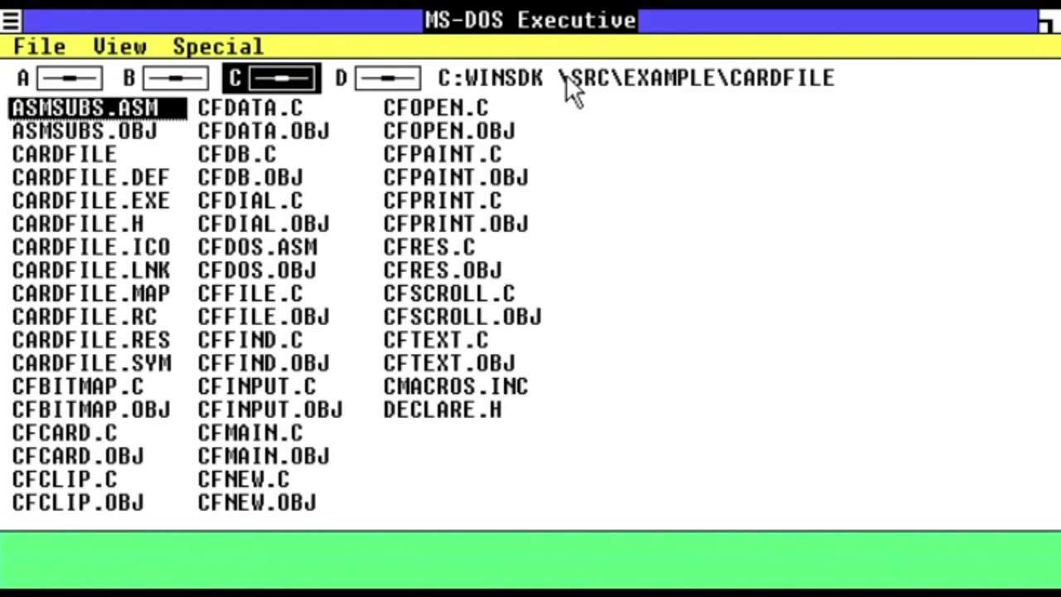
Launch CARDFILE.EXE from C:\SRC\EXAMPLE\CARDFILE in the MS-DOS Executive.
{"action": "key", "text": "Down"}
{"action": "key", "text": "Down"}
{"action": "key", "text": "Down"}
{"action": "key", "text": "Down"}
{"action": "key", "text": "Return"}
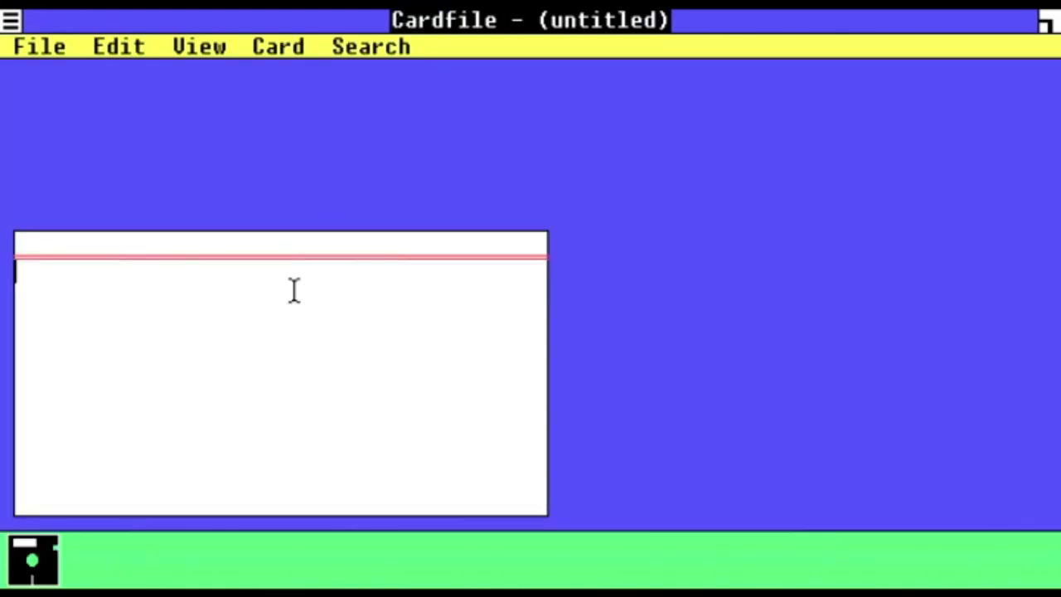
Enter the text "This is an example cardfile" in the body of the blank card.
{"action": "type", "text": "This is an exam"}
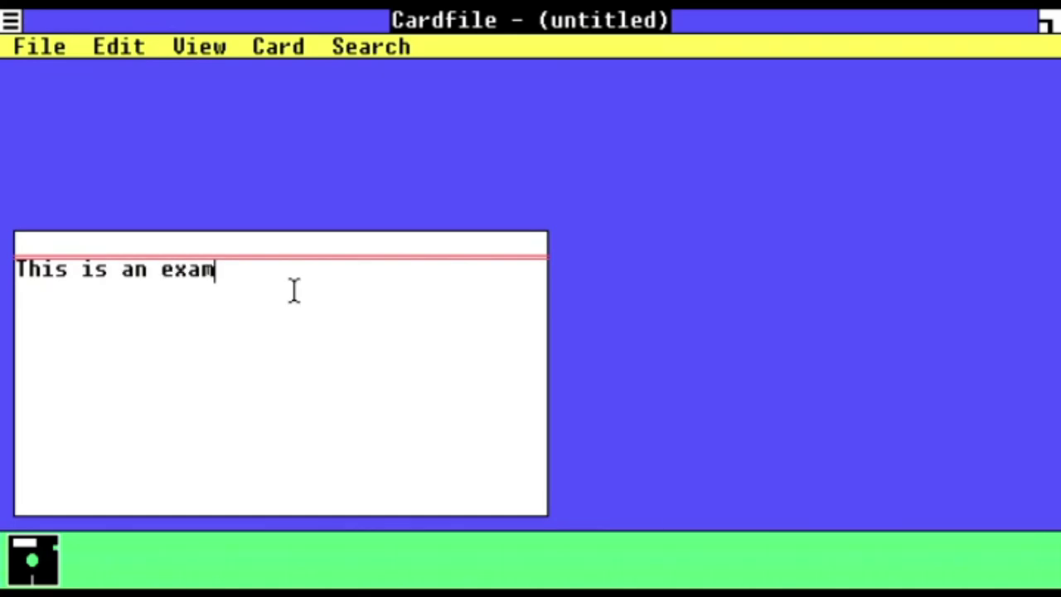
{"action": "type", "text": "ple cardfile"}
{"action": "key", "text": "Return"}
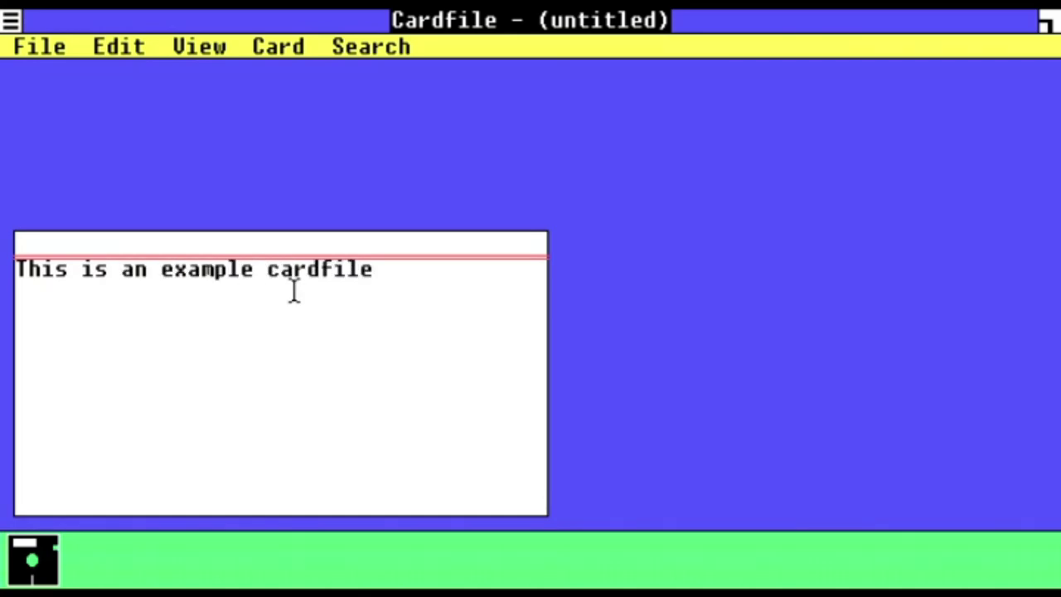
Add the line "hahahaha" below the existing text in the card body.
{"action": "key", "text": "Return"}
{"action": "type", "text": "hahahaha"}
{"action": "key", "text": "Return"}
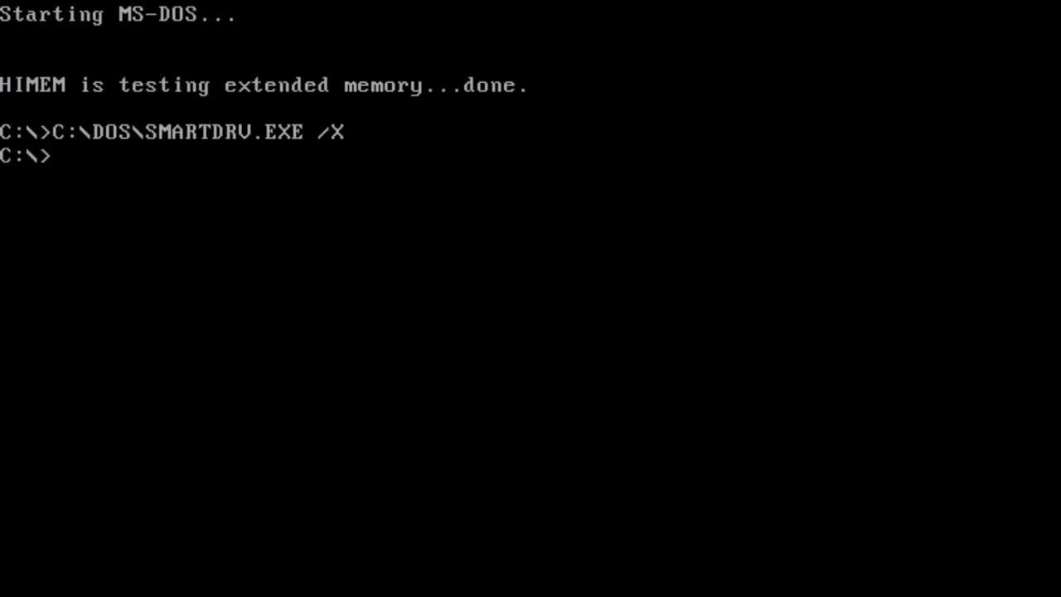
Start Windows for Workgroups 3.11 Setup, choose Express Setup, and enter the owner's full name in the registration form.
{"action": "type", "text": "setup"}
{"action": "key", "text": "Return"}
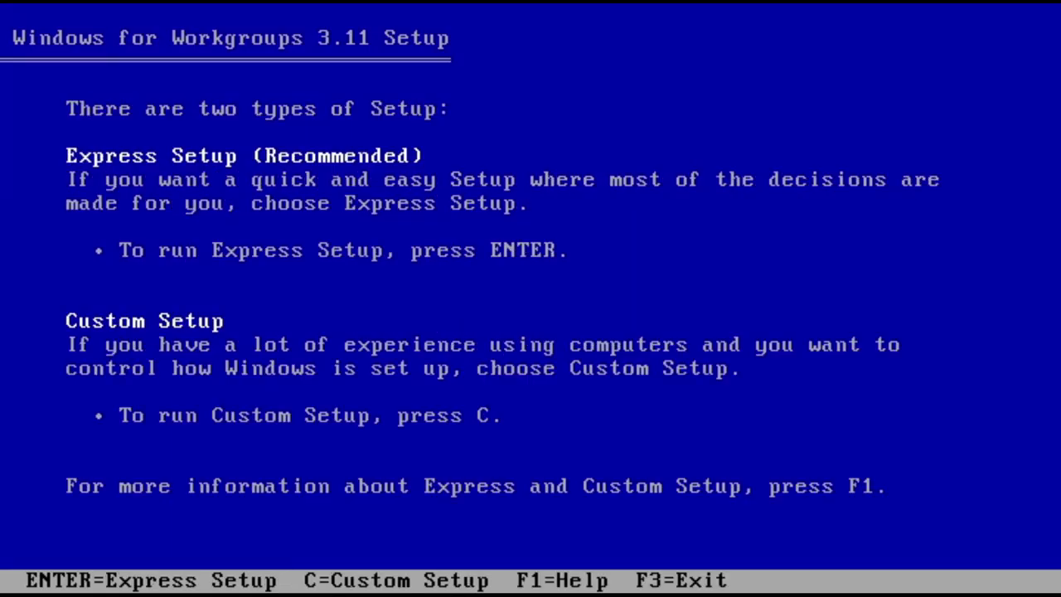
{"action": "key", "text": "Return"}
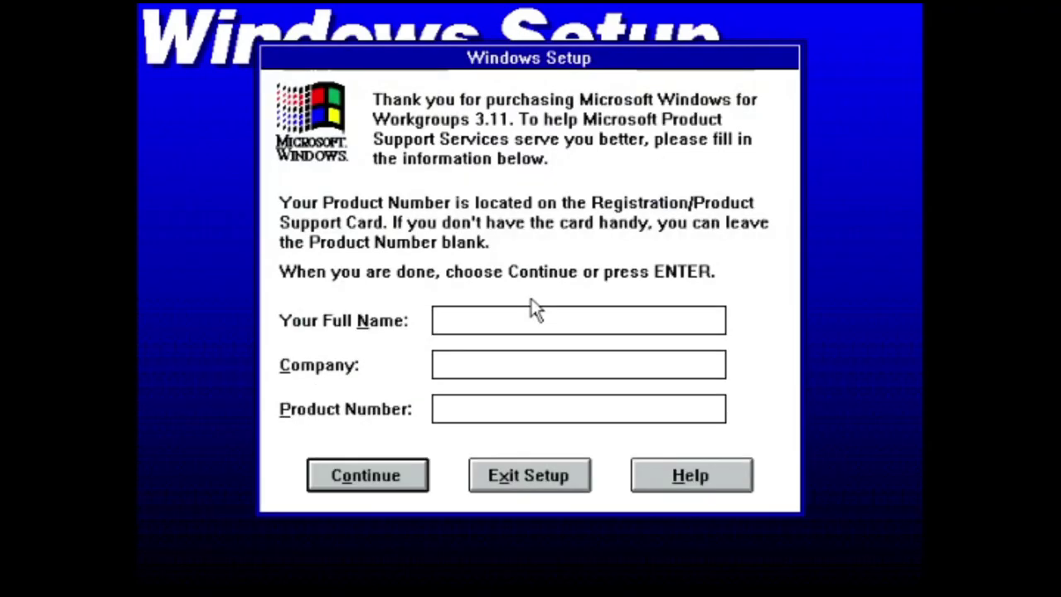
{"action": "type", "text": "NComma"}
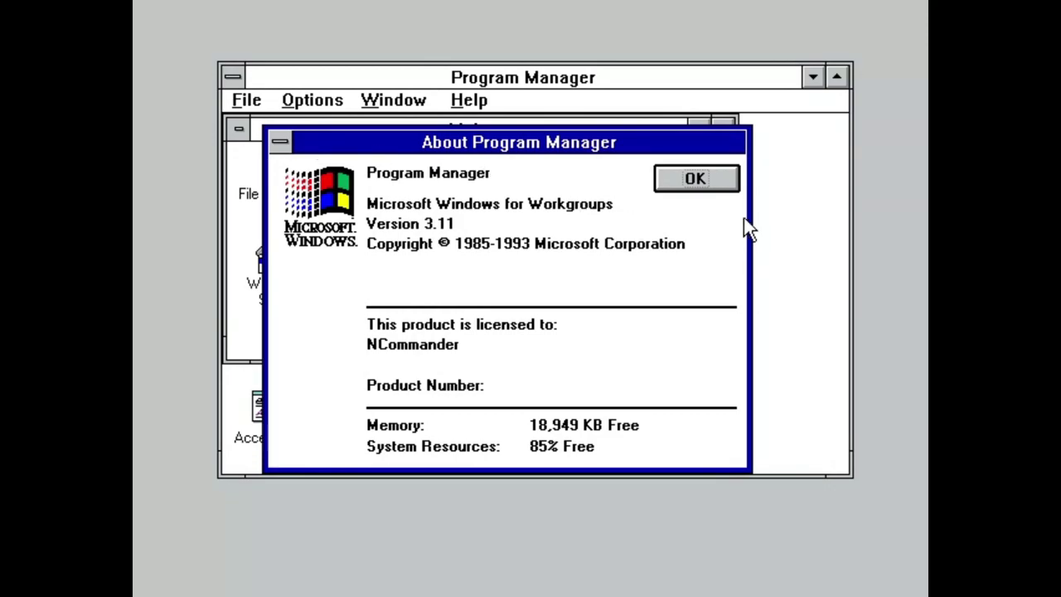
Dismiss the About Program Manager box, open File Manager, and list the files on drive A.
{"action": "left_click", "coordinate": [696, 178]}
{"action": "double_click", "coordinate": [290, 199]}
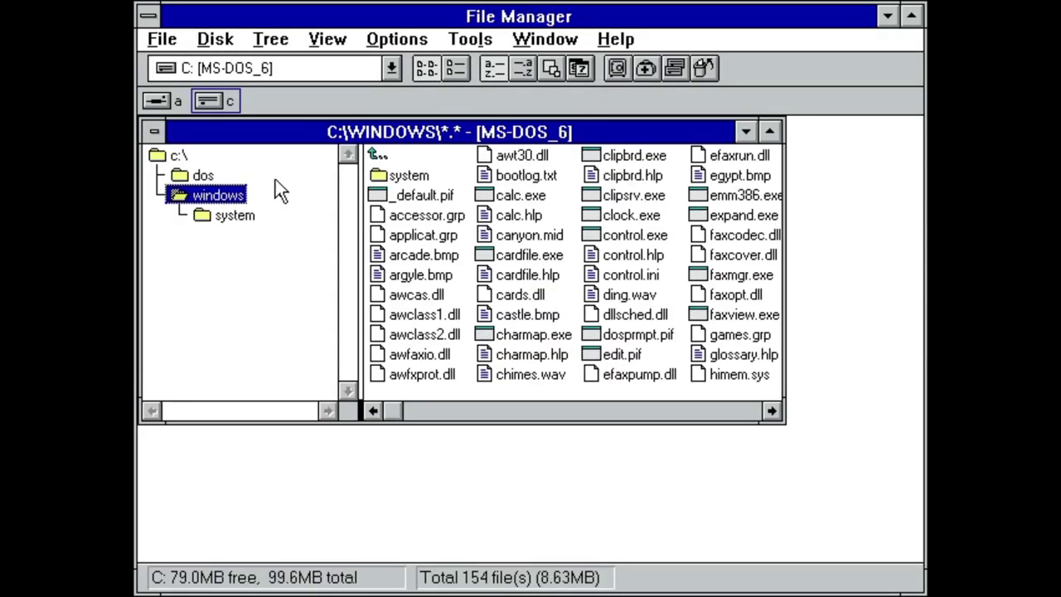
{"action": "left_click", "coordinate": [154, 100]}
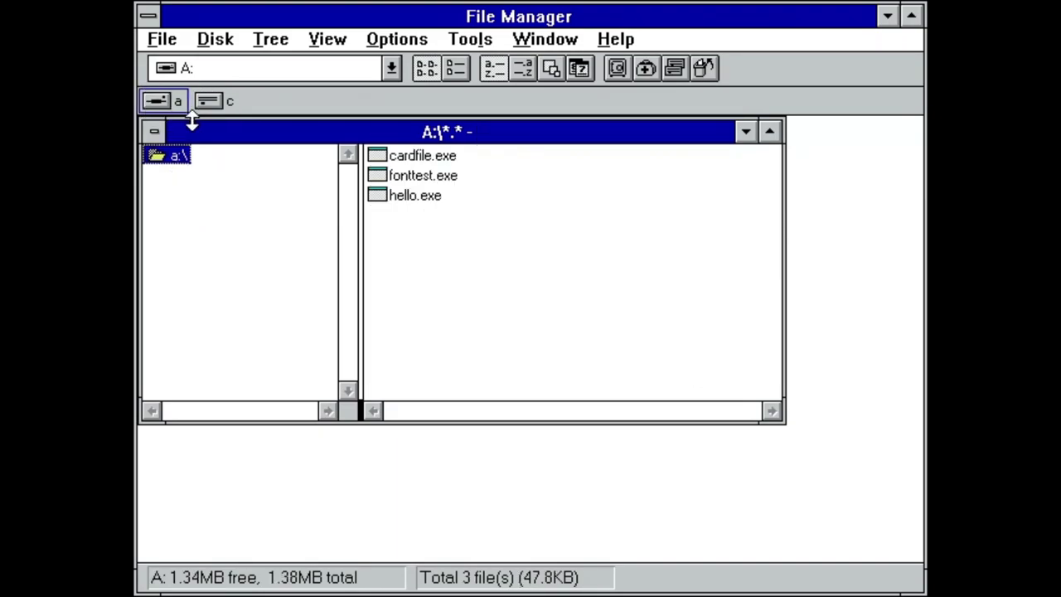
Launch hello.exe from drive A despite the compatibility warning and enlarge its window.
{"action": "left_click", "coordinate": [414, 195]}
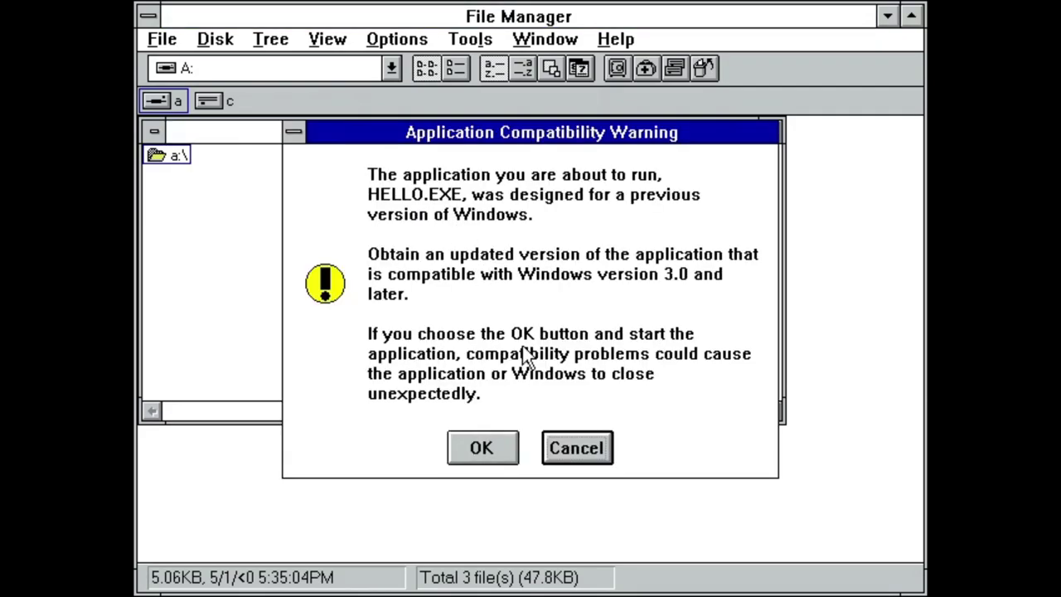
{"action": "left_click", "coordinate": [482, 456]}
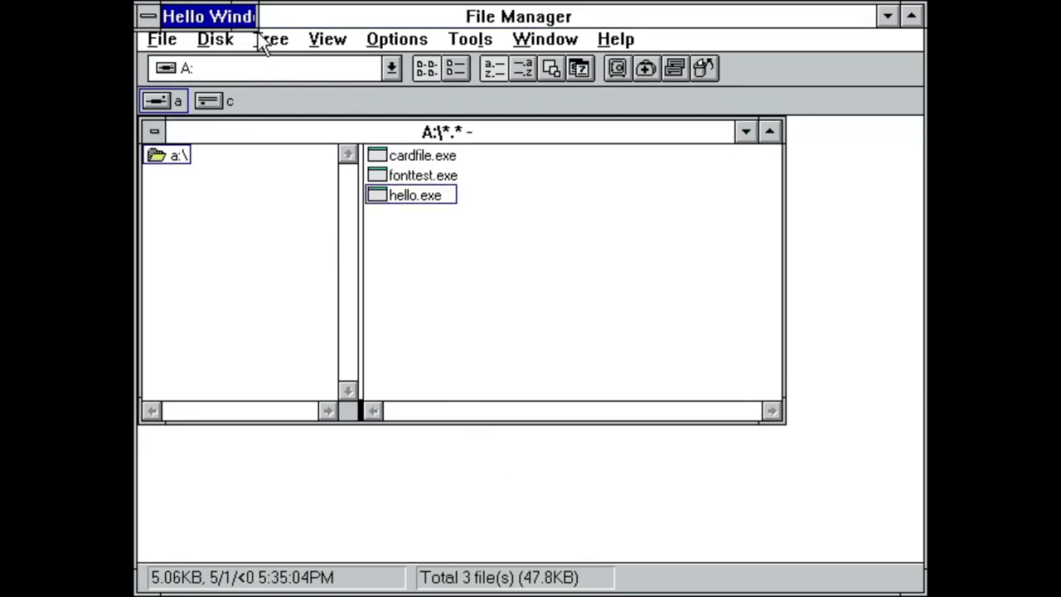
{"action": "left_click_drag", "start_coordinate": [255, 30], "coordinate": [644, 324]}
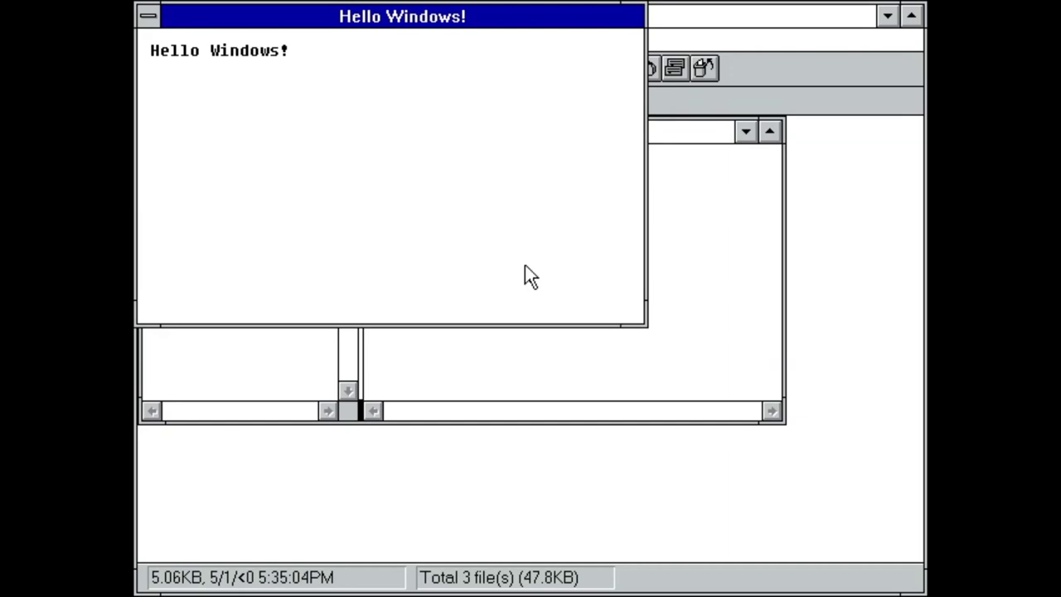
View the Hello application's About box, dismiss it, and reopen the window's control options.
{"action": "left_click", "coordinate": [154, 13]}
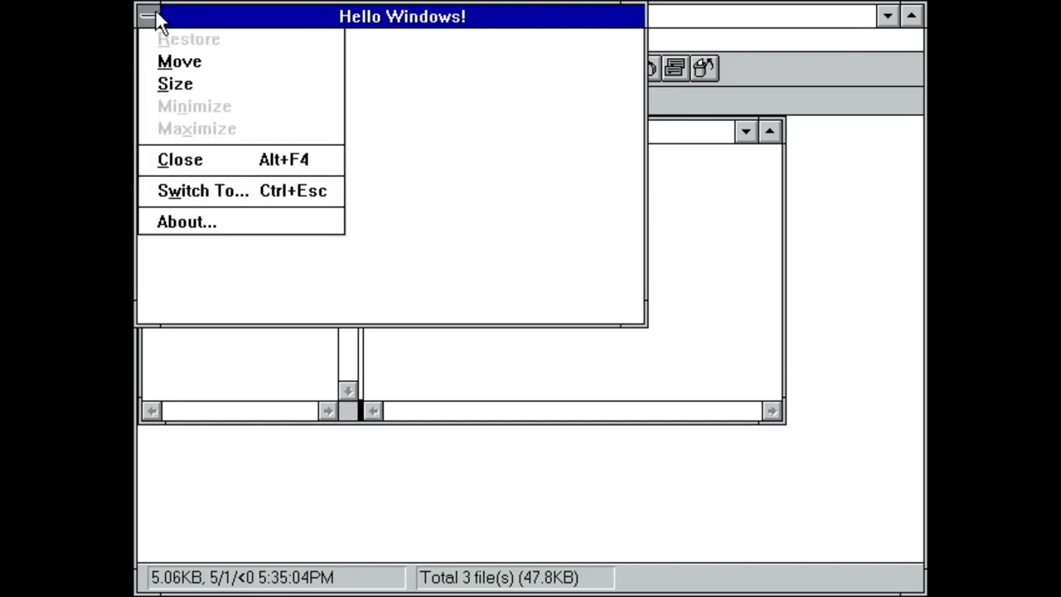
{"action": "left_click", "coordinate": [259, 233]}
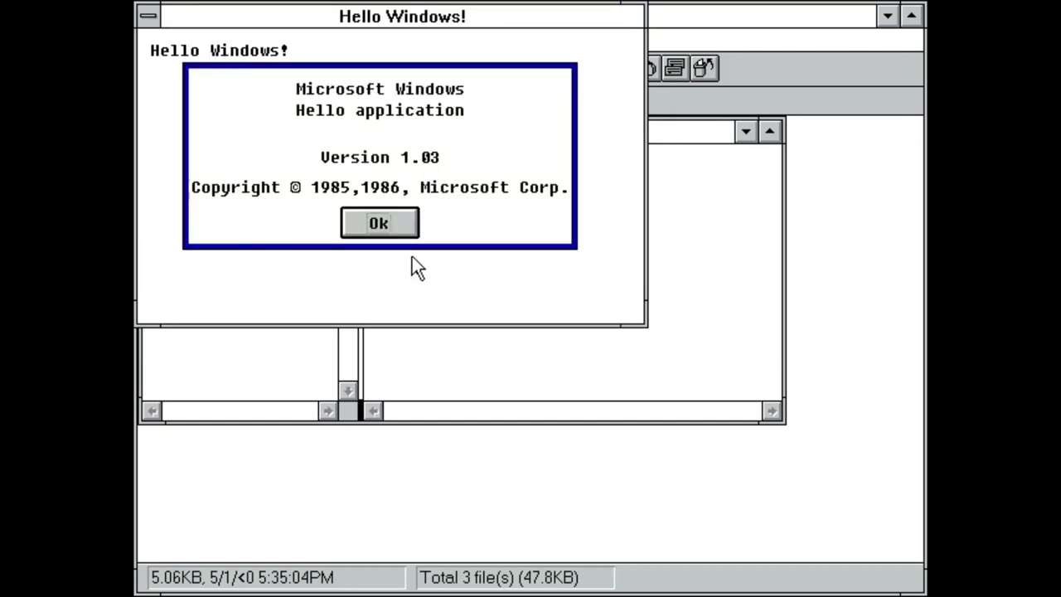
{"action": "left_click", "coordinate": [384, 220]}
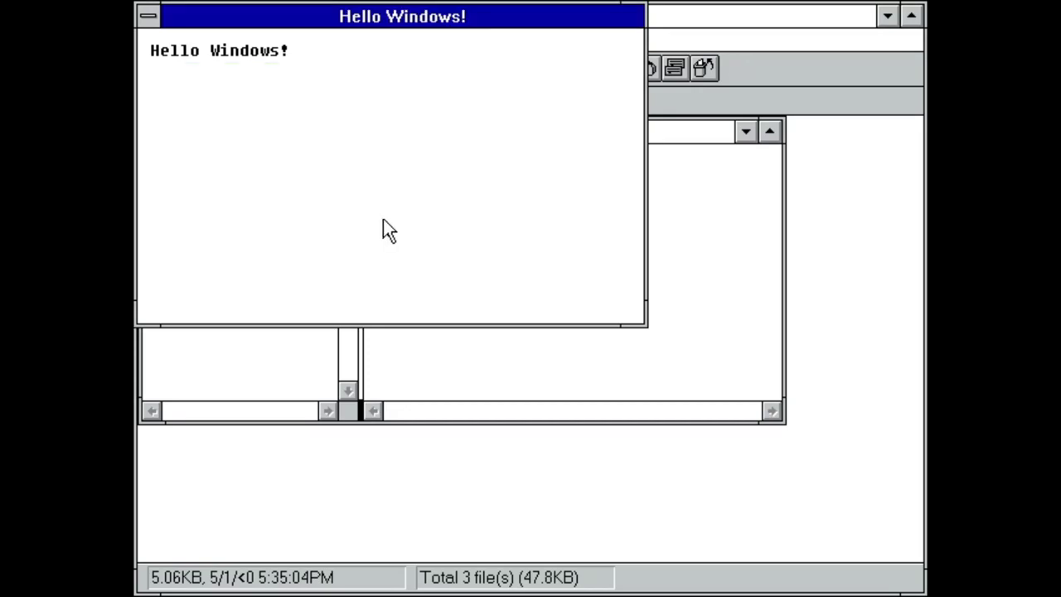
{"action": "left_click", "coordinate": [148, 16]}
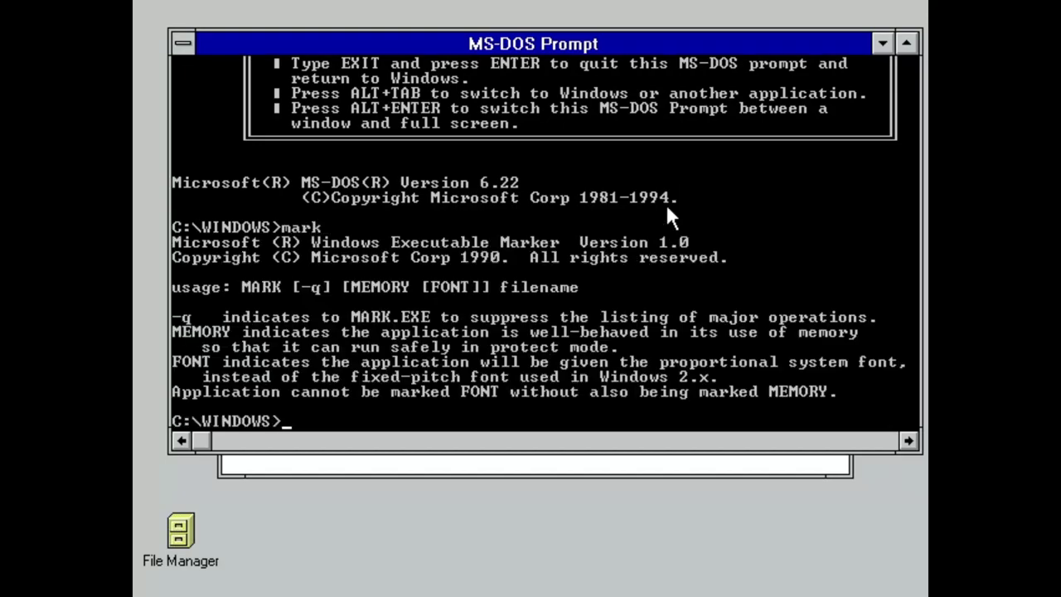
At the MS-DOS prompt, list the contents of drive A and change to its MARKED directory.
{"action": "type", "text": "a:"}
{"action": "key", "text": "Return"}
{"action": "type", "text": "dir"}
{"action": "key", "text": "Return"}
{"action": "type", "text": "cd marked"}
{"action": "key", "text": "Return"}
Mark hello.exe with the MEMORY and FONT flags using the mark command.
{"action": "type", "text": "mark "}
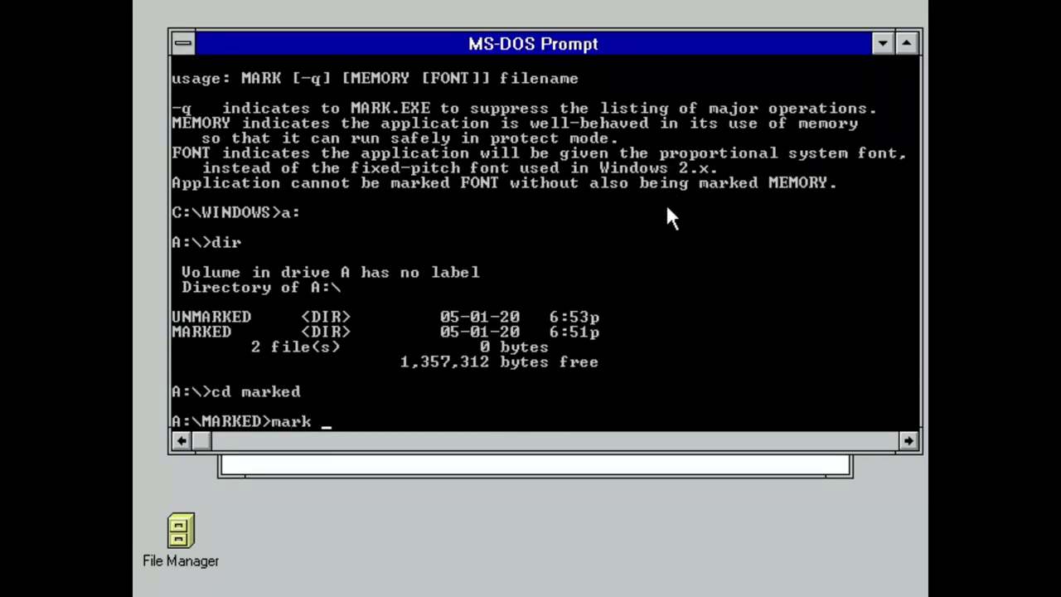
{"action": "type", "text": "memory font hello.exe"}
{"action": "key", "text": "Return"}
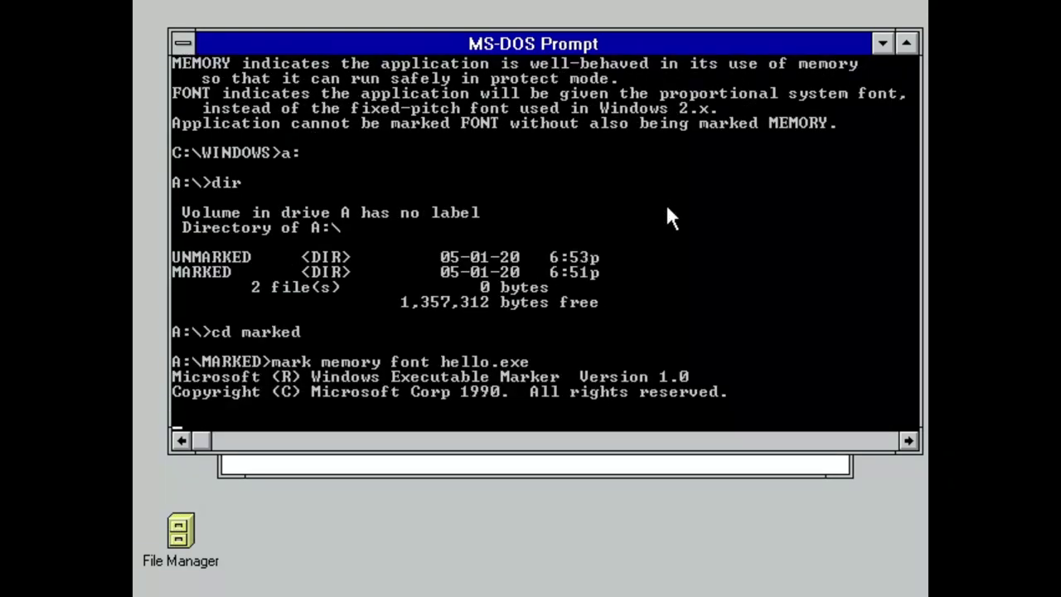
Try to mark fonttest.txt with the MEMORY and FONT flags, and mark fonttest.exe with the same flags.
{"action": "type", "text": "mark memory font fonttest.txt"}
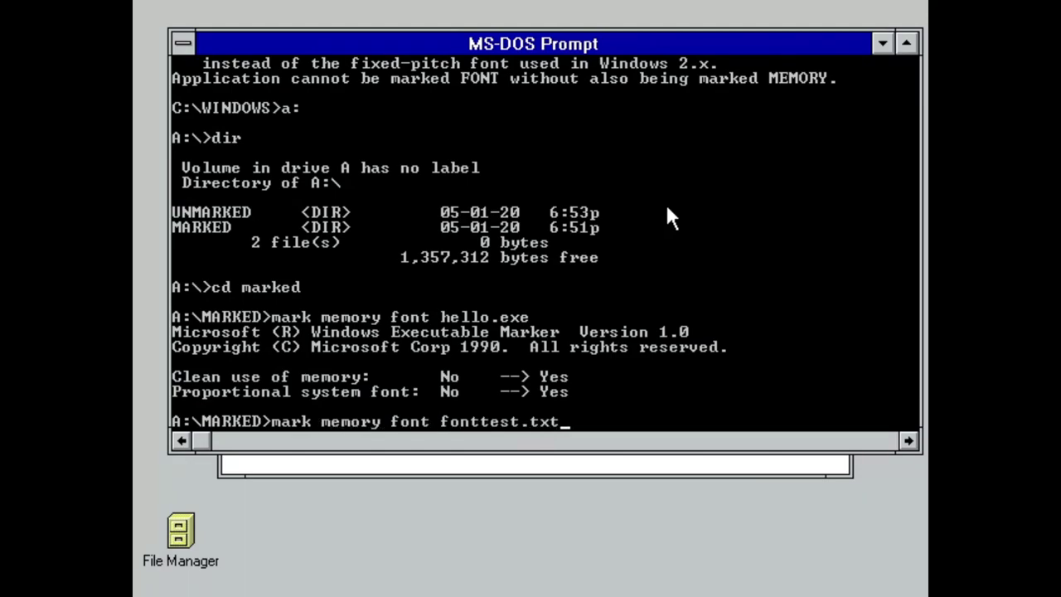
{"action": "key", "text": "Return"}
{"action": "type", "text": "mark mem"}
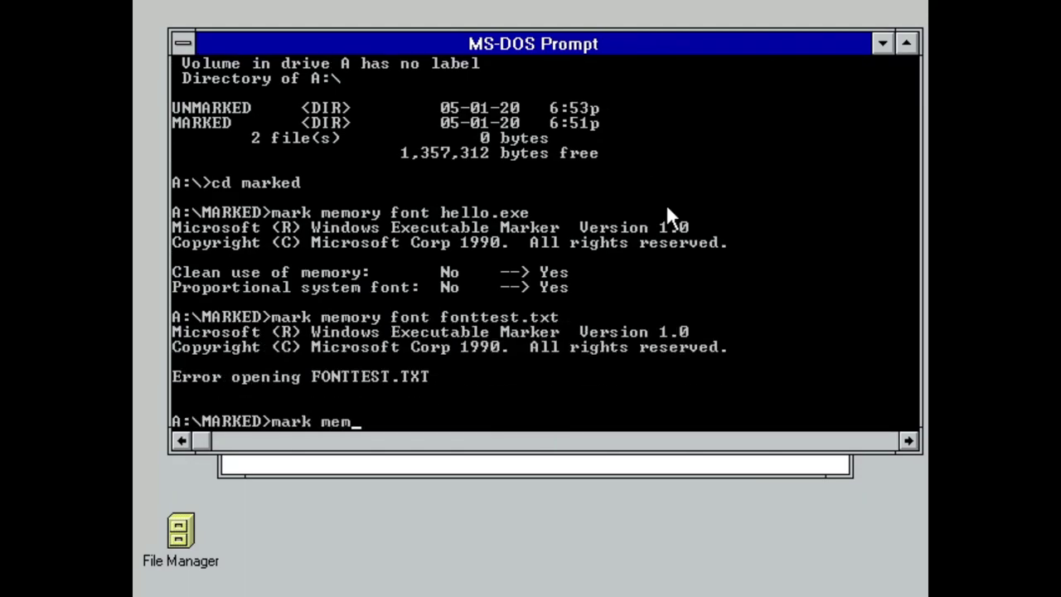
{"action": "type", "text": "ory font fonttest.exe"}
{"action": "key", "text": "Return"}
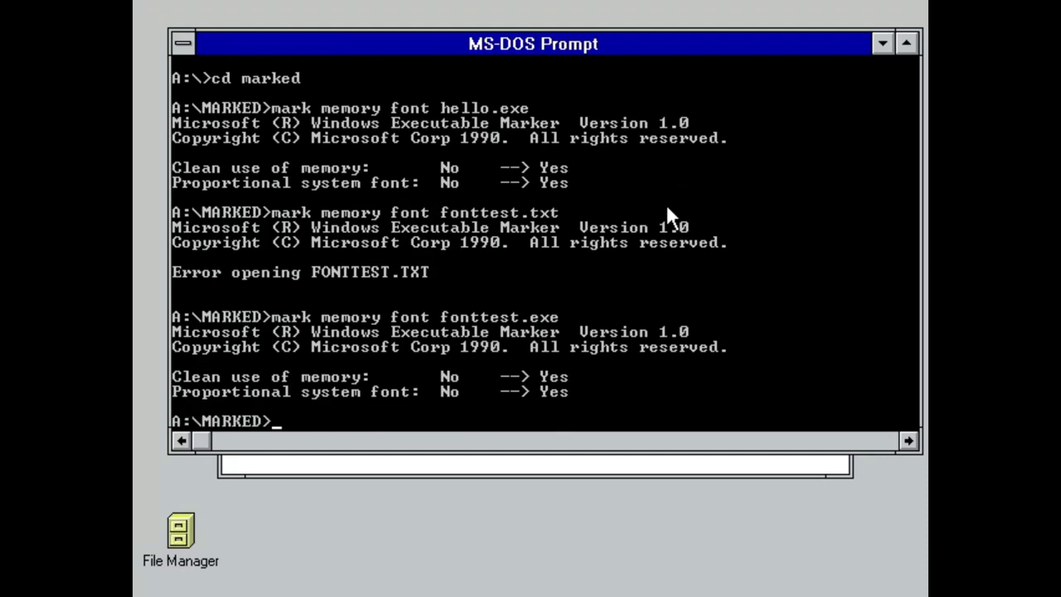
Mark cardfile.exe with the MEMORY and FONT flags.
{"action": "type", "text": "mark memory font "}
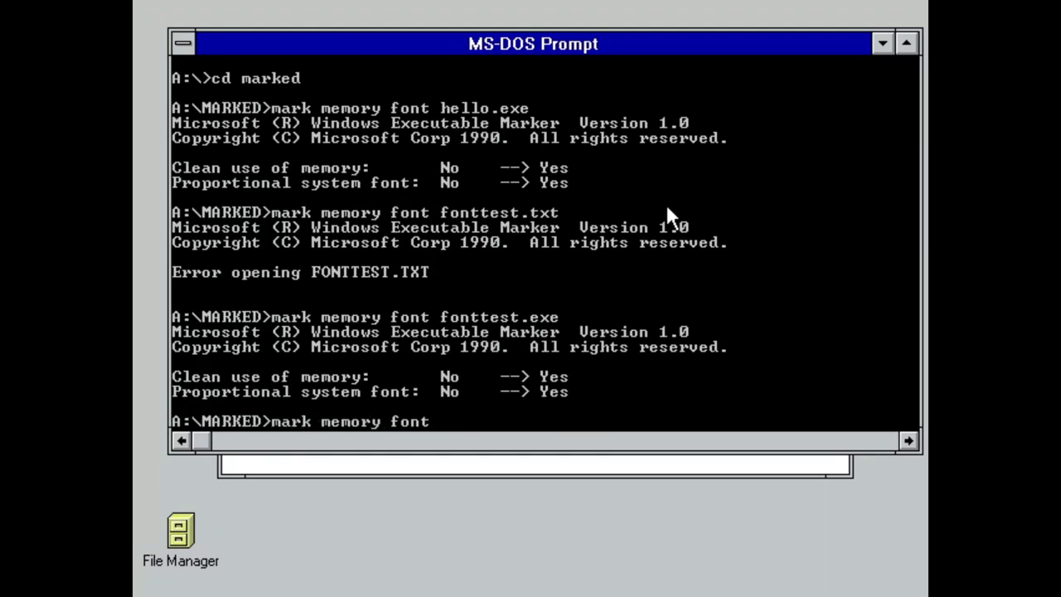
{"action": "type", "text": "cardfile.exe"}
{"action": "key", "text": "Return"}
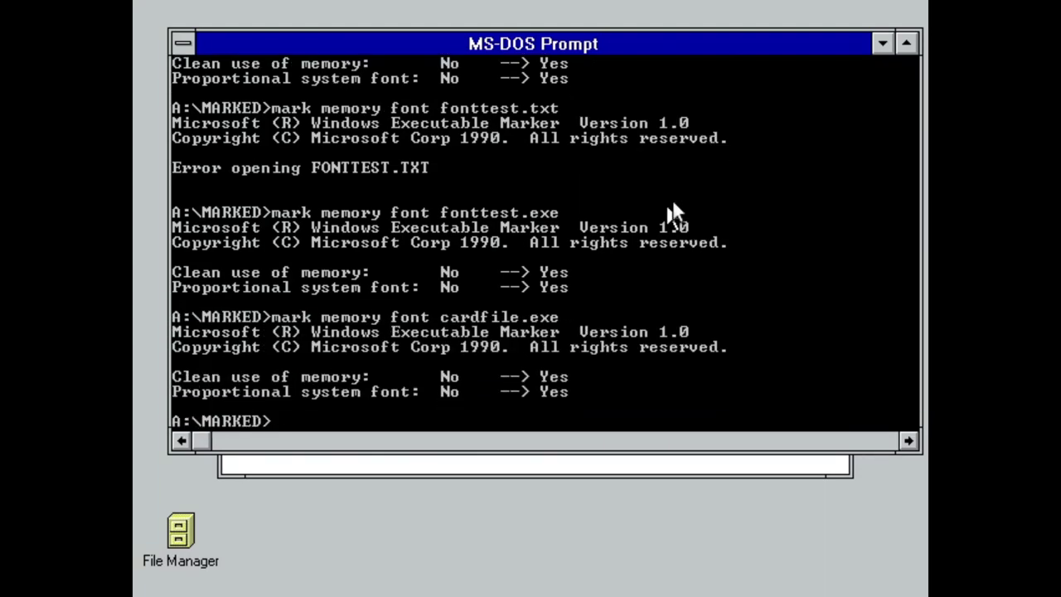
Switch to File Manager and enlarge the window of the marked Hello program.
{"action": "key", "text": "alt+Tab"}
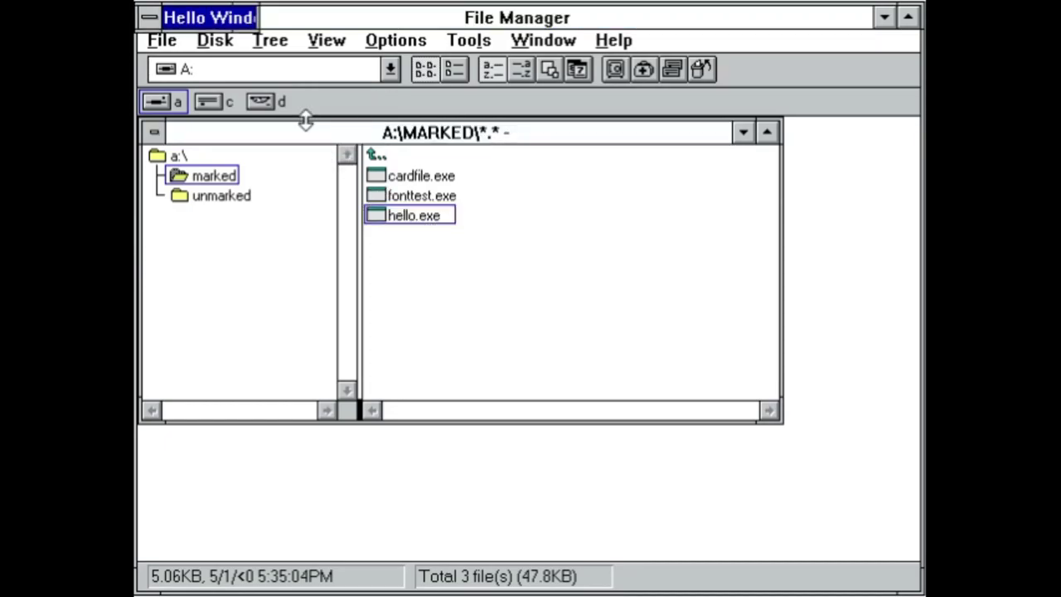
{"action": "left_click_drag", "start_coordinate": [257, 28], "coordinate": [586, 234]}
View and dismiss the marked Hello program's About box, and close the program.
{"action": "left_click", "coordinate": [154, 20]}
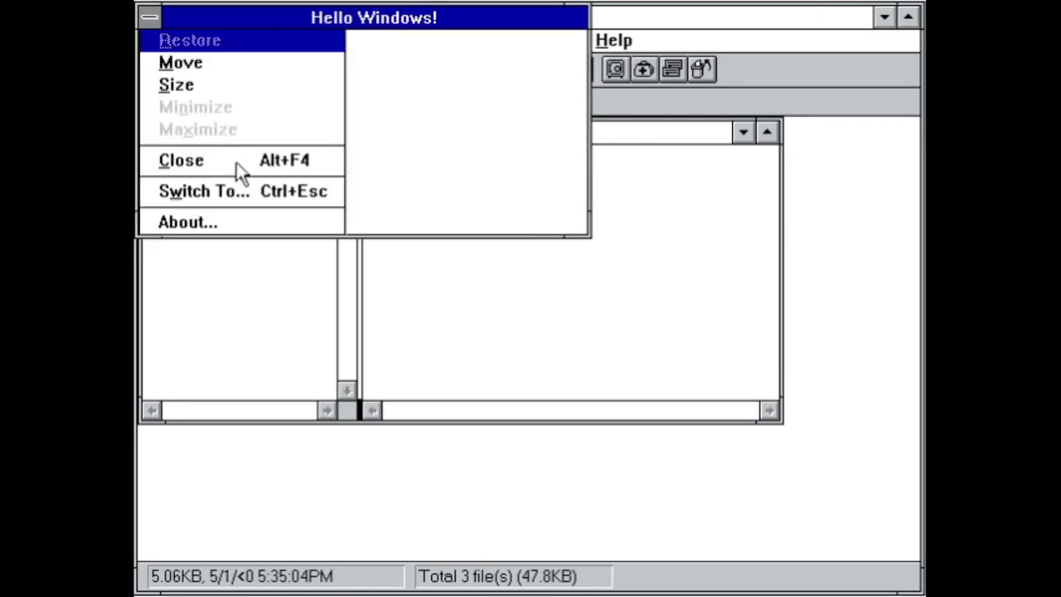
{"action": "left_click", "coordinate": [257, 219]}
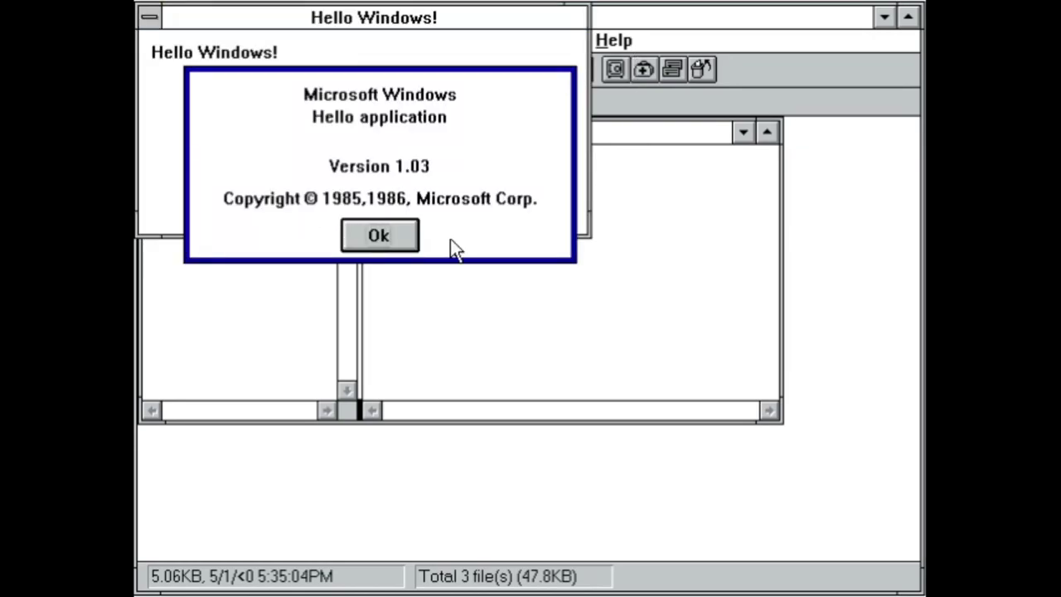
{"action": "left_click", "coordinate": [377, 236]}
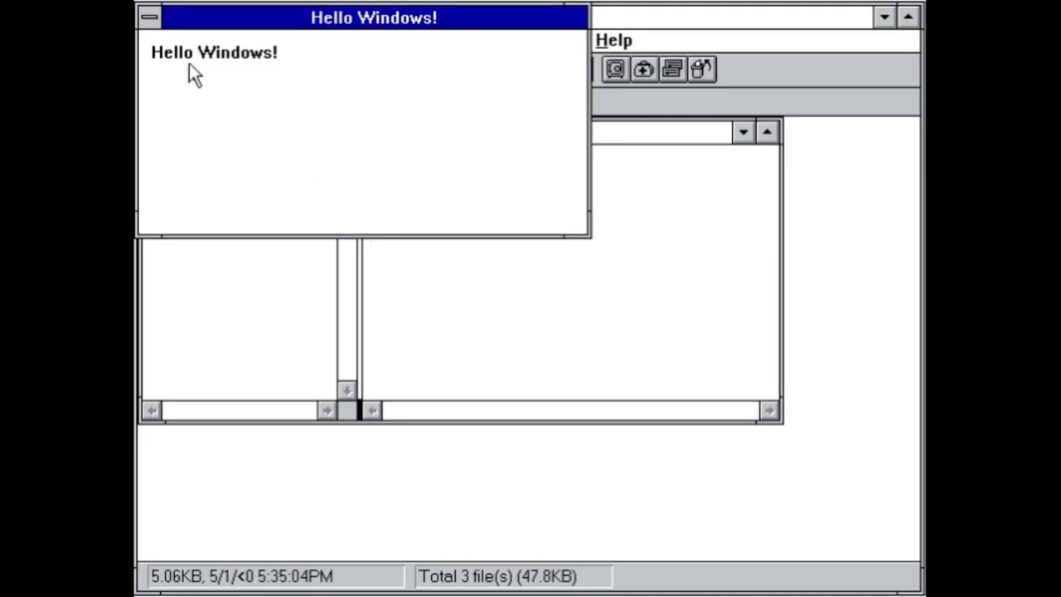
{"action": "left_click", "coordinate": [144, 25]}
{"action": "left_click", "coordinate": [213, 163]}
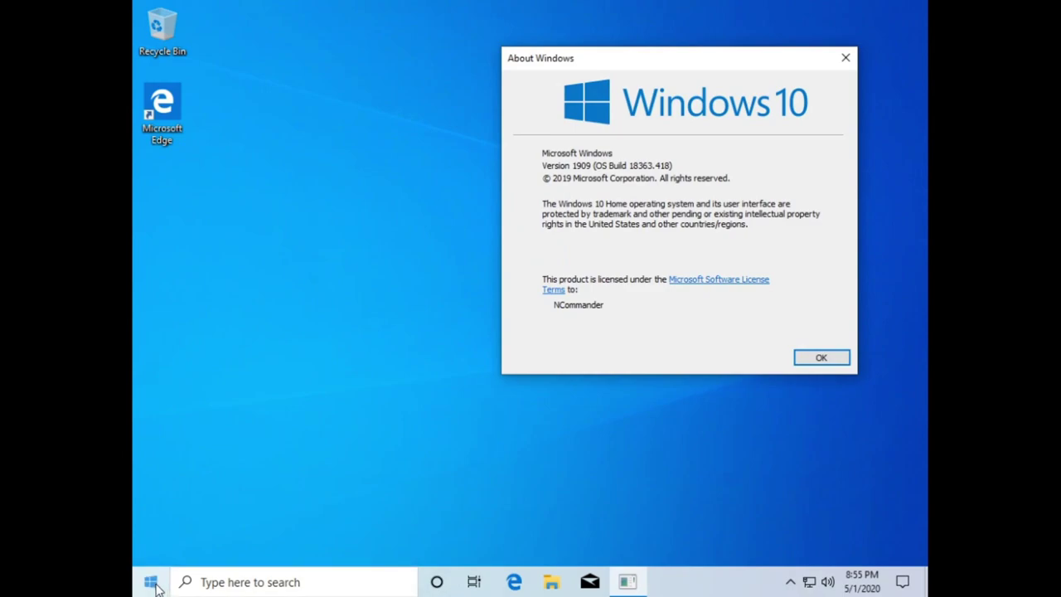
Switch to File Explorer in Windows 10 and open the MARKED folder on floppy drive A.
{"action": "left_click", "coordinate": [552, 583]}
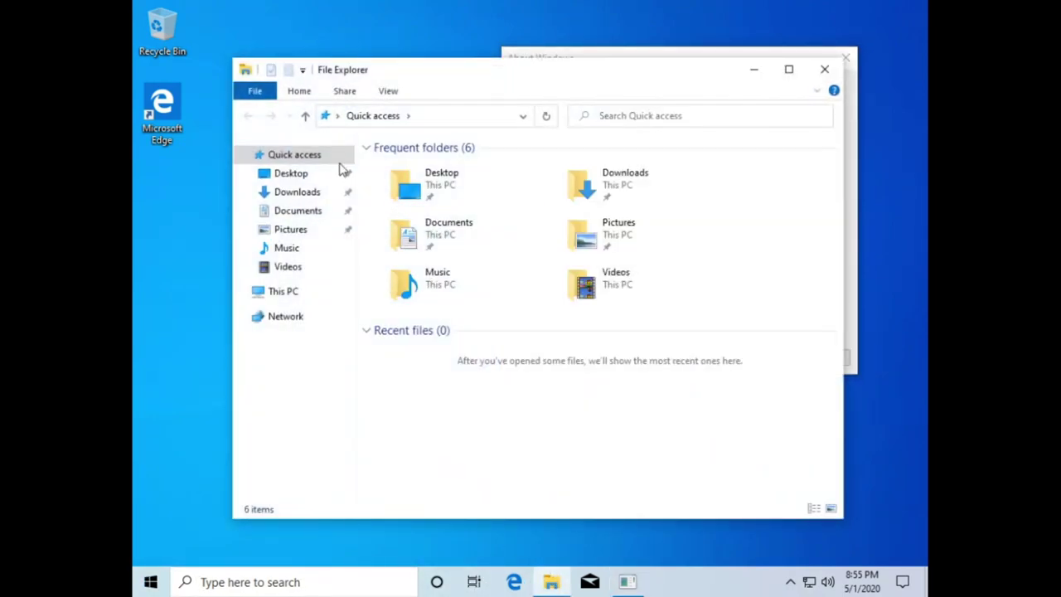
{"action": "left_click", "coordinate": [307, 292]}
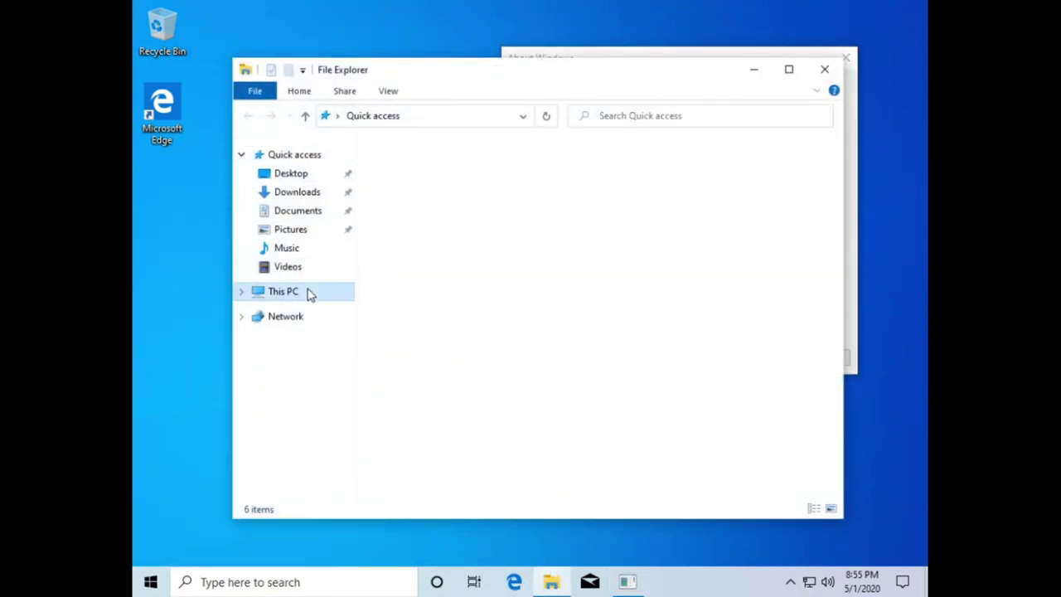
{"action": "double_click", "coordinate": [443, 390]}
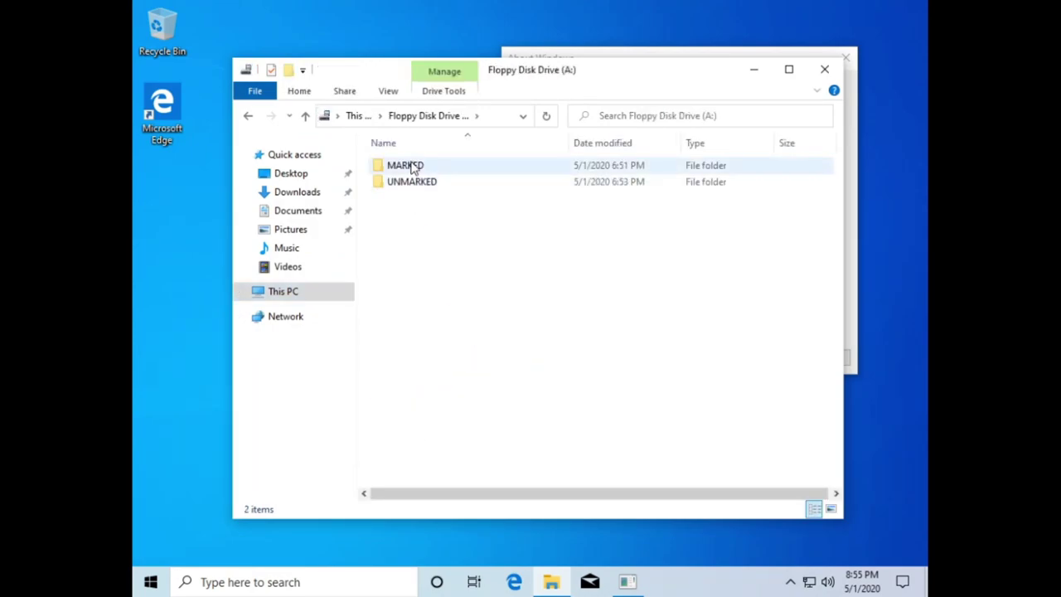
{"action": "double_click", "coordinate": [409, 165]}
Run HELLO from the MARKED folder, dismiss the NTVDM feature installation dialog, and enlarge the Hello Windows window.
{"action": "double_click", "coordinate": [433, 200]}
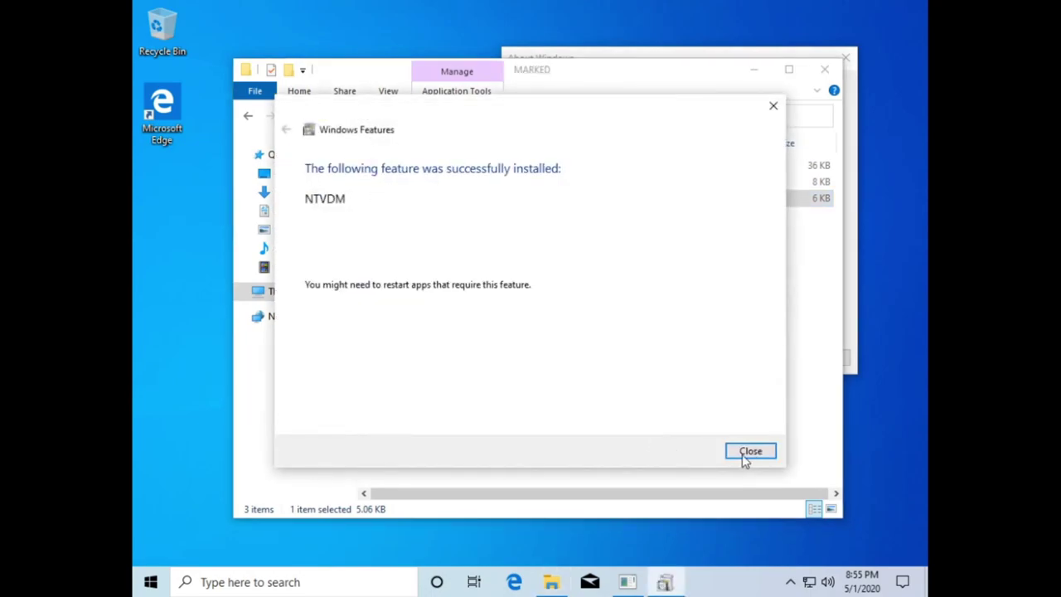
{"action": "left_click", "coordinate": [751, 456]}
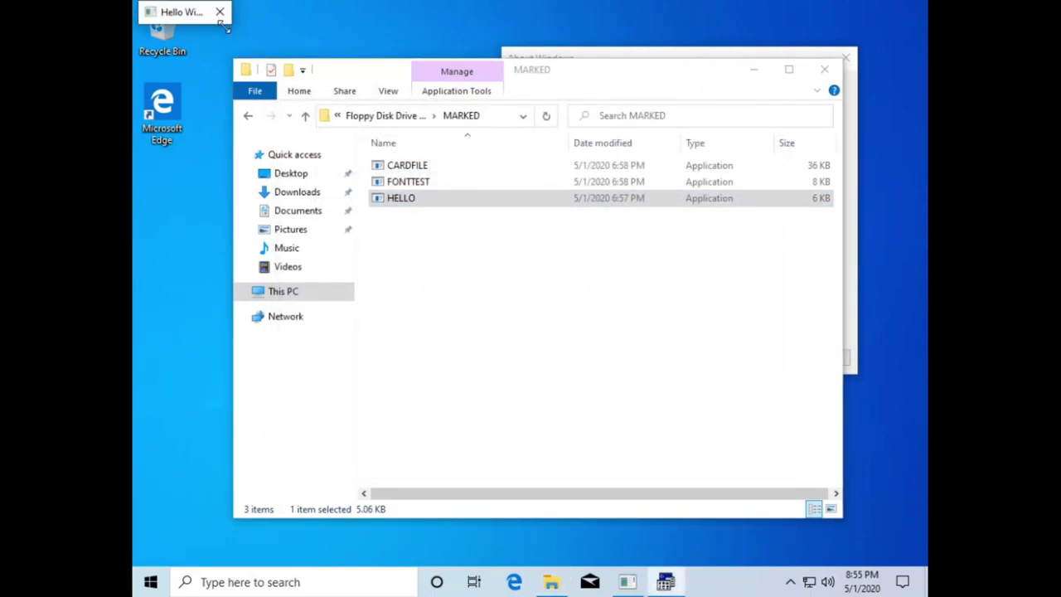
{"action": "left_click_drag", "start_coordinate": [231, 23], "coordinate": [410, 146]}
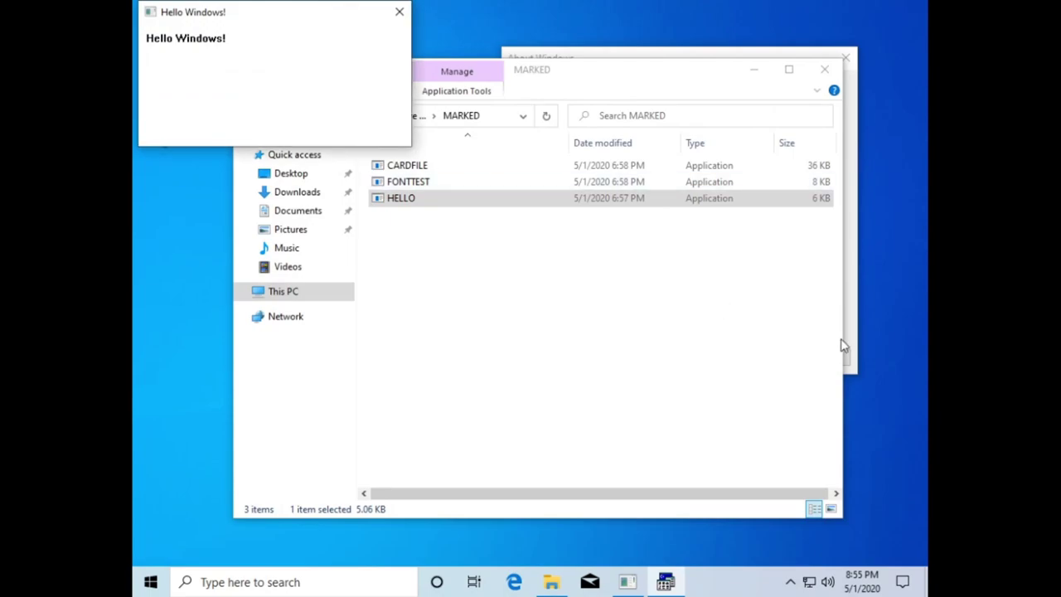
Launch FONTTEST from the MARKED folder, accept the default font options, and open Font Tester's commands.
{"action": "double_click", "coordinate": [408, 182]}
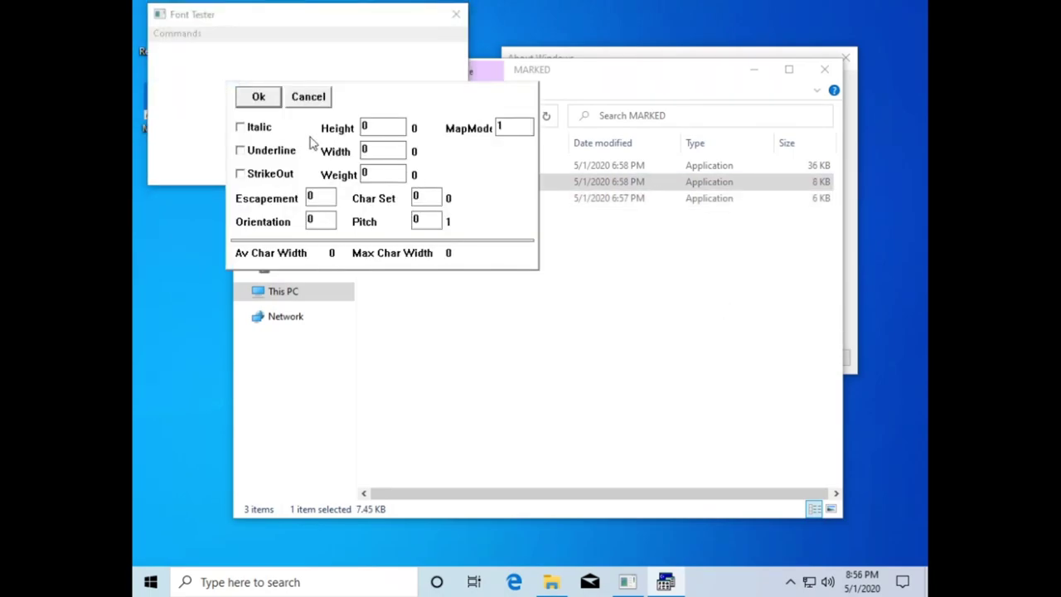
{"action": "left_click", "coordinate": [259, 97]}
{"action": "left_click", "coordinate": [187, 37]}
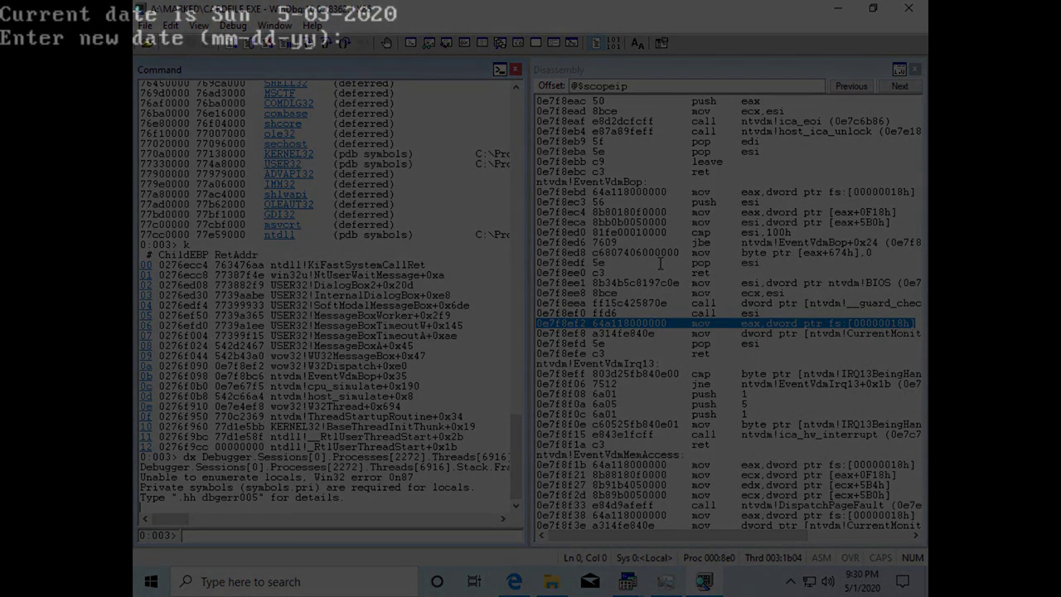
Accept the current date at the DOS startup prompts.
{"action": "key", "text": "Return"}
{"action": "key", "text": "Return"}
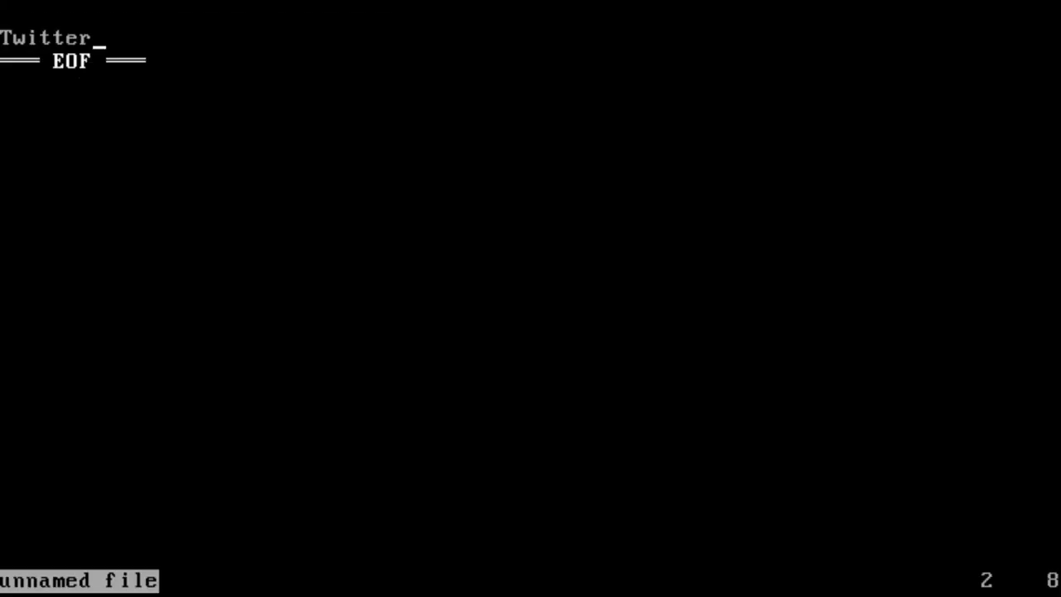
Write a closing note in the unnamed file with the Twitter handle, "Discord: see description" and "Thanks for watching!".
{"action": "type", "text": "irefighter"}
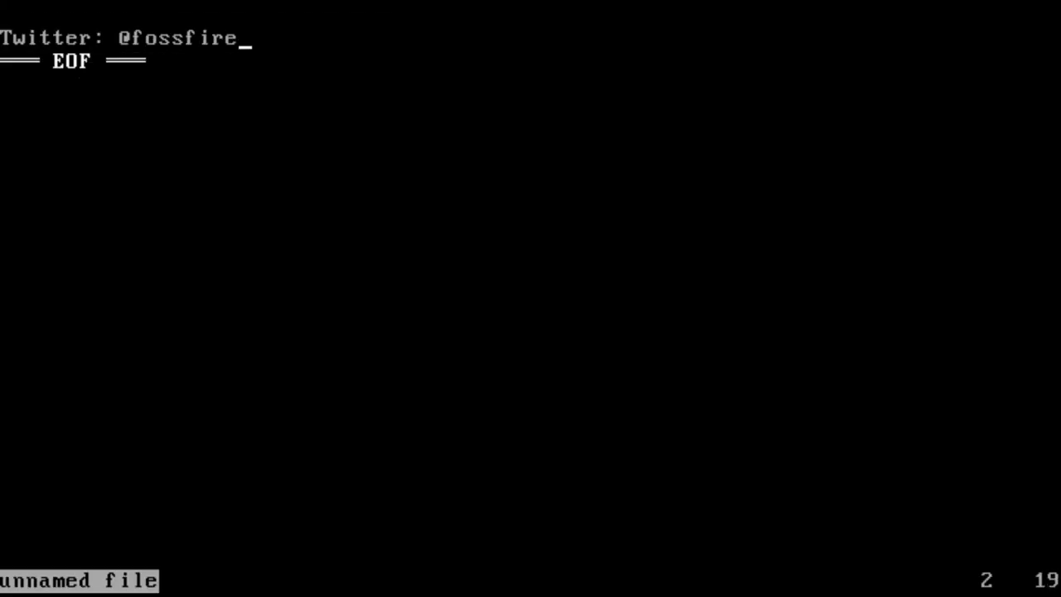
{"action": "key", "text": "Return"}
{"action": "type", "text": "Disco"}
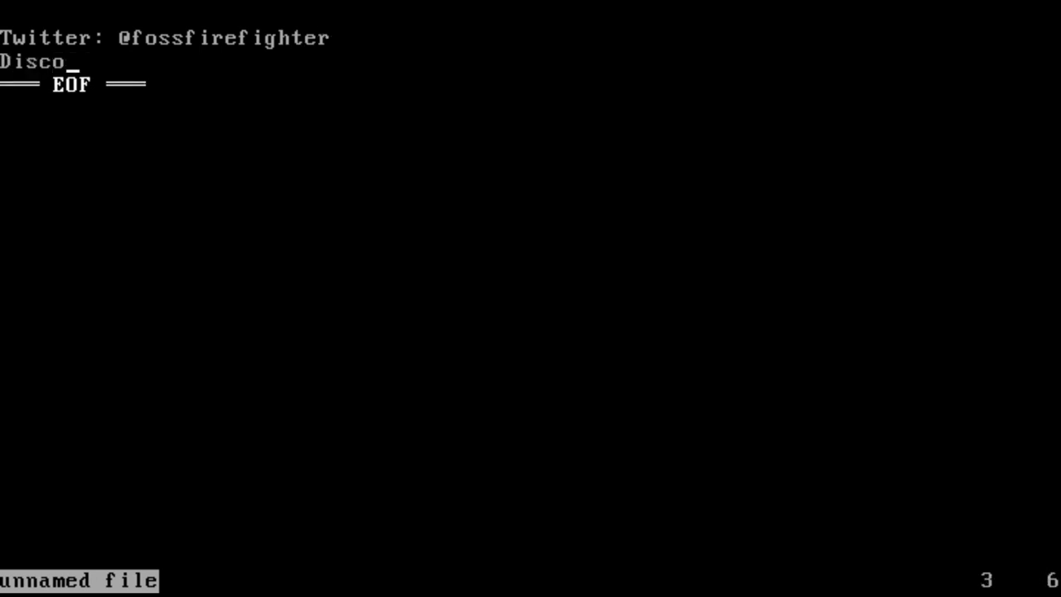
{"action": "type", "text": "rd: see de"}
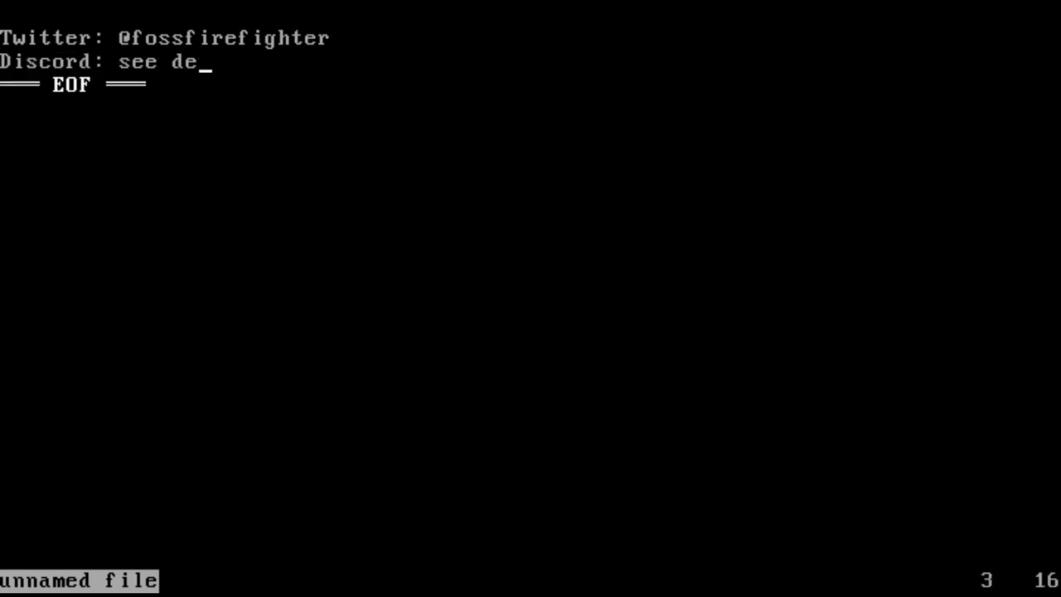
{"action": "type", "text": "scription"}
{"action": "key", "text": "Return"}
{"action": "type", "text": "F"}
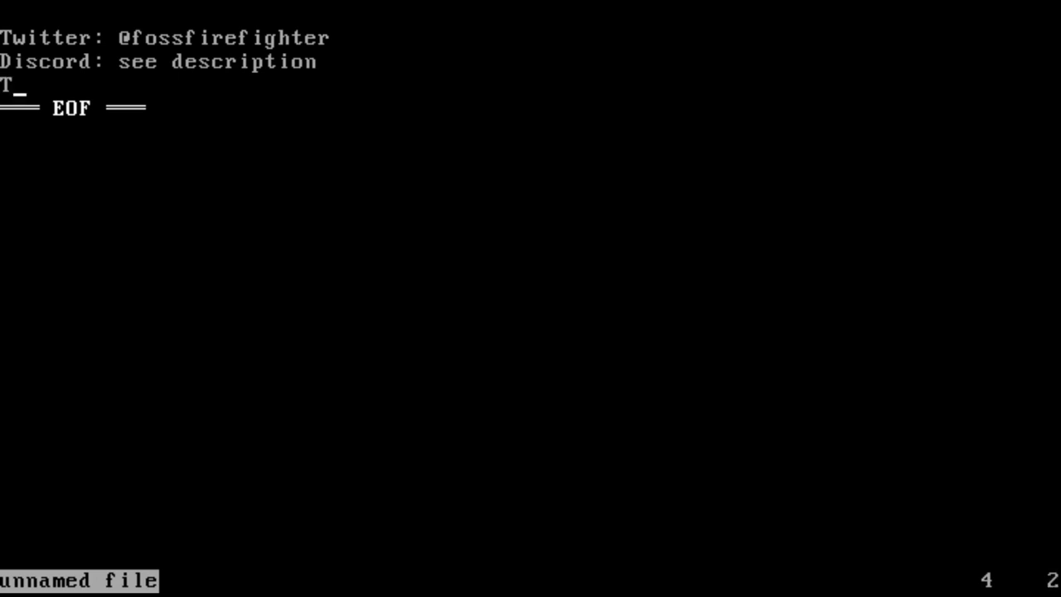
{"action": "type", "text": "hanks for watching"}
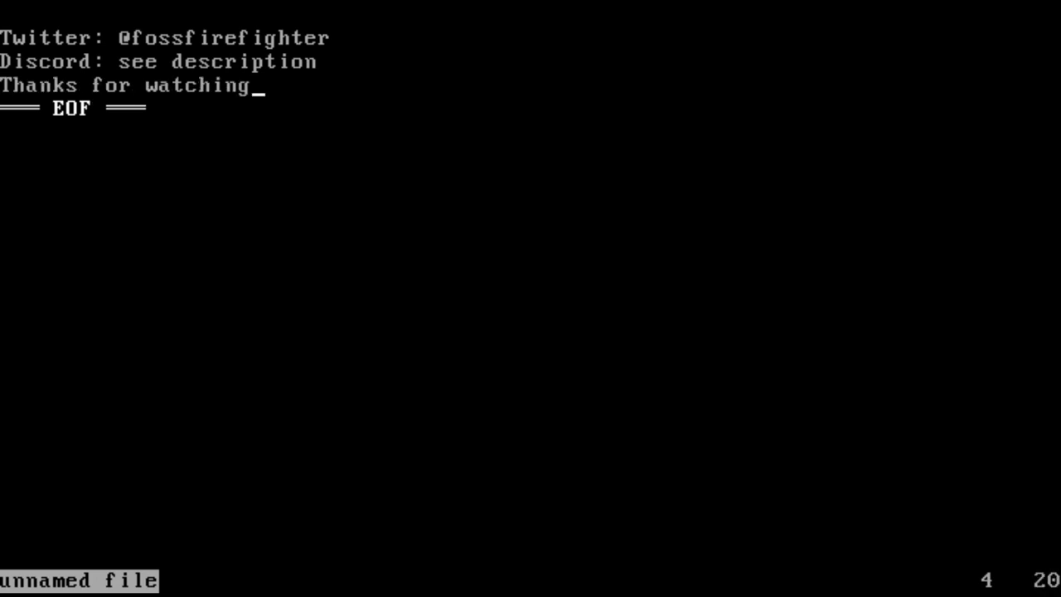
{"action": "type", "text": "!"}
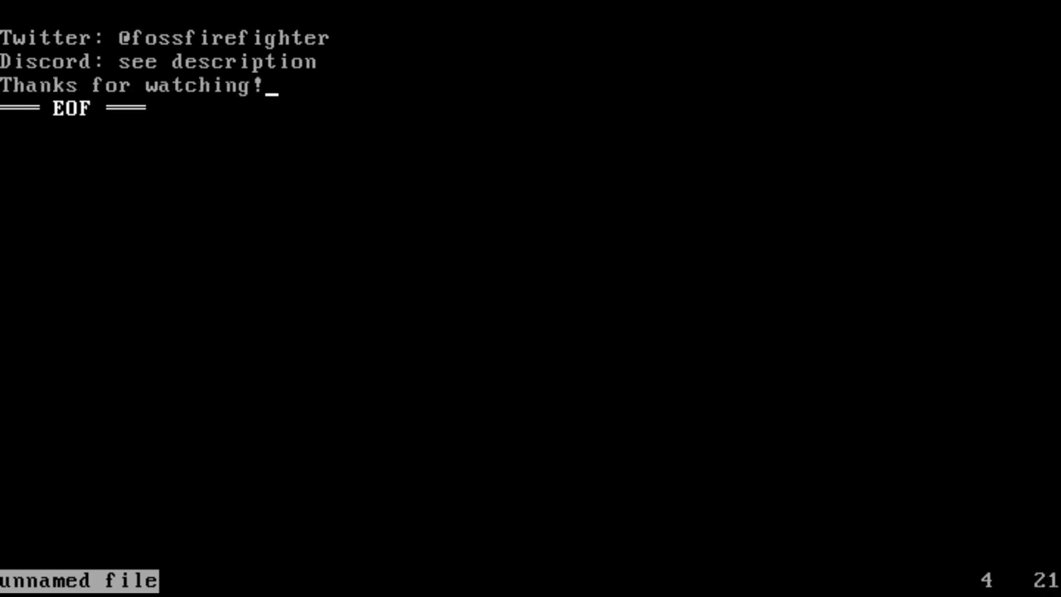